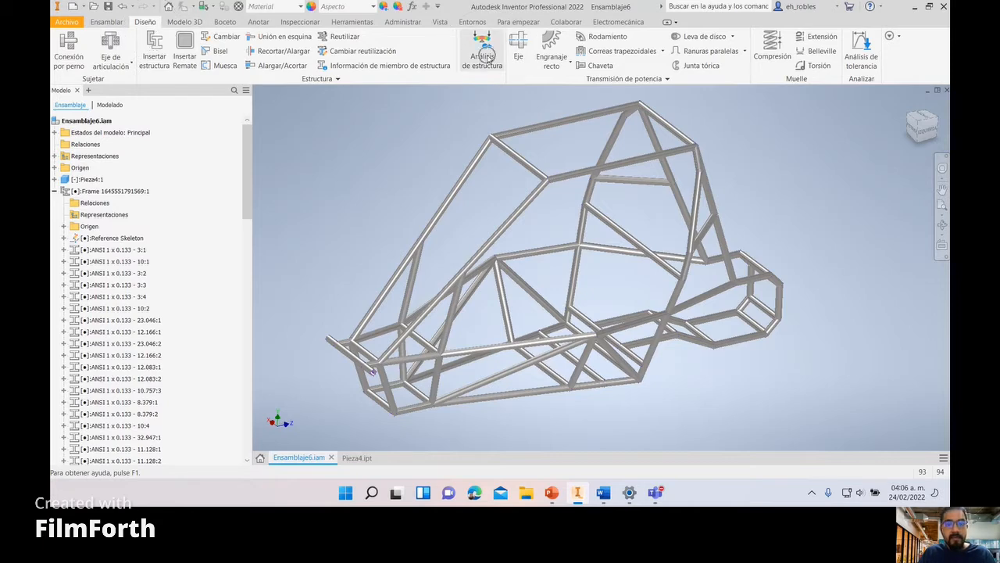
# Step: Enter frame analysis and create a static analysis simulation named Impacto frontal
pyautogui.click(486, 58)
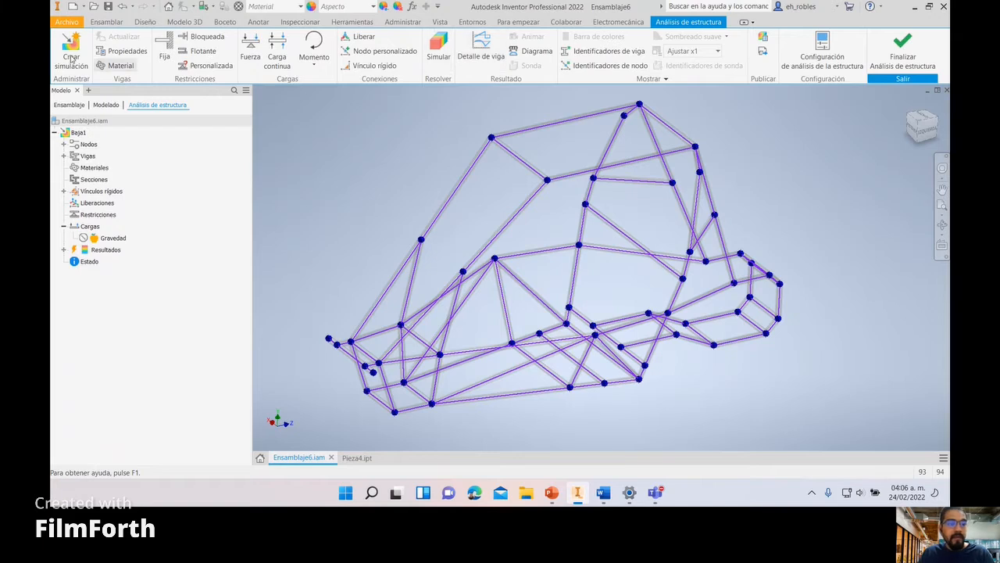
pyautogui.click(71, 50)
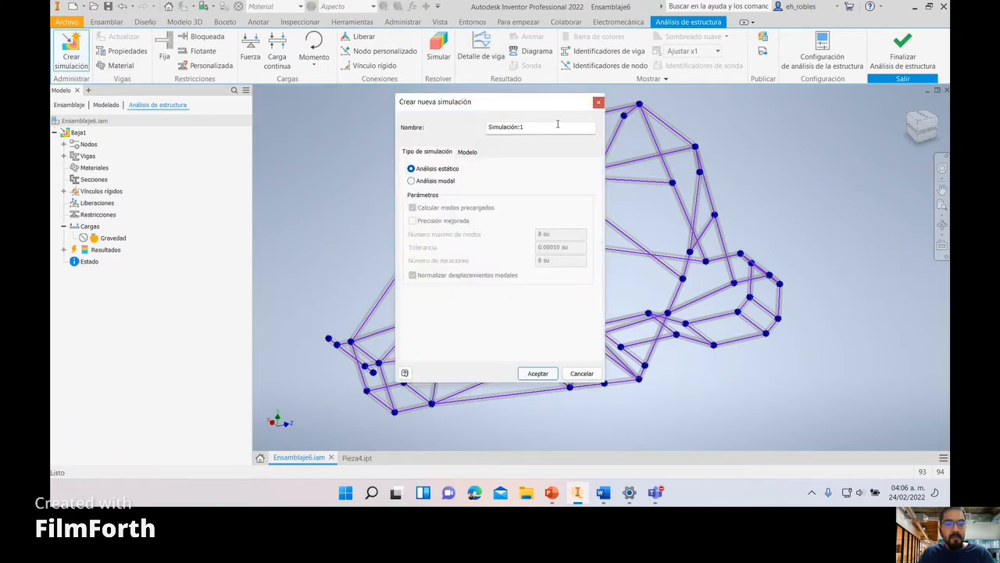
pyautogui.moveTo(554, 126); pyautogui.dragTo(471, 130)
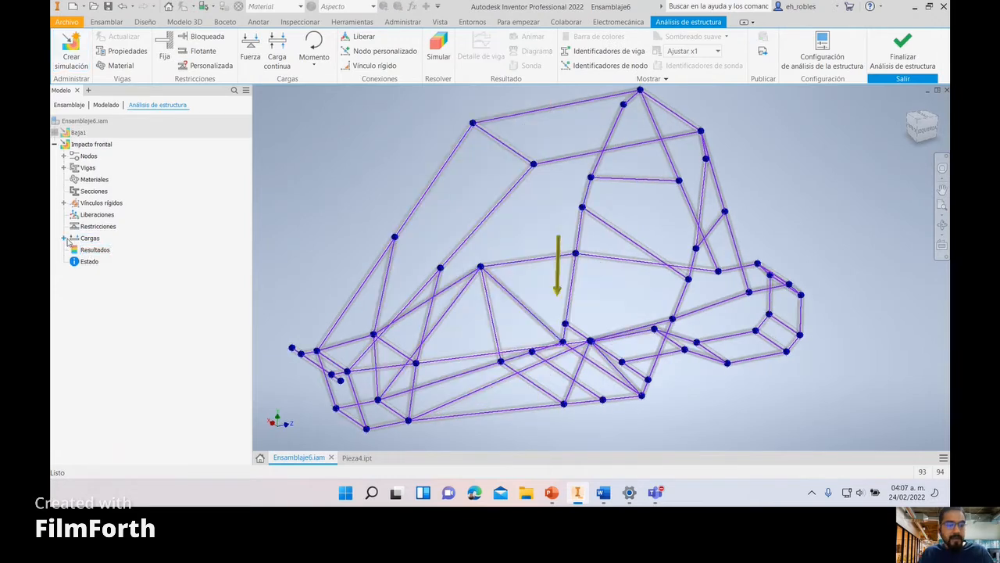
# Step: Suppress the gravity load in the Impacto frontal simulation
pyautogui.click(65, 238)
pyautogui.click(100, 250)
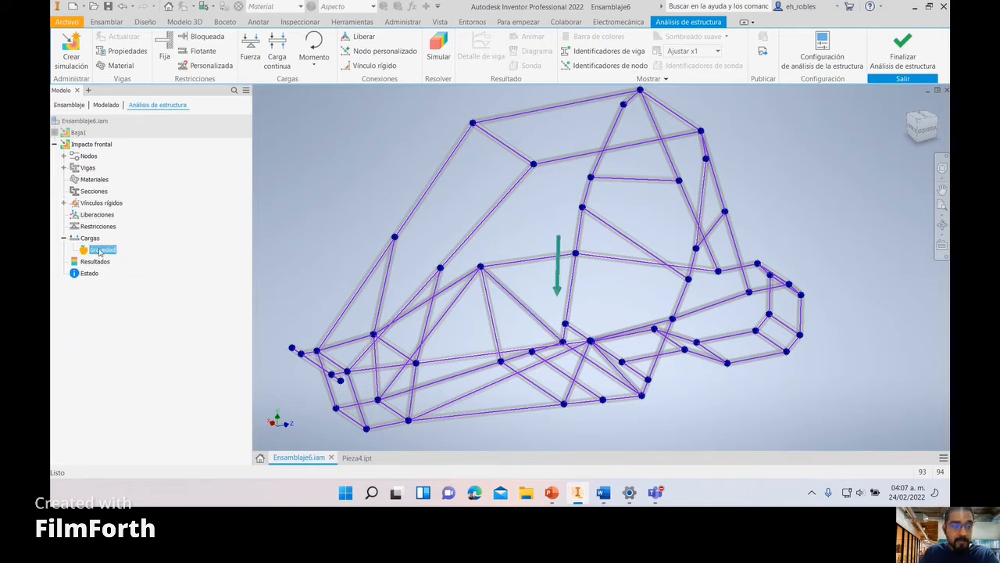
pyautogui.rightClick(100, 254)
pyautogui.click(125, 274)
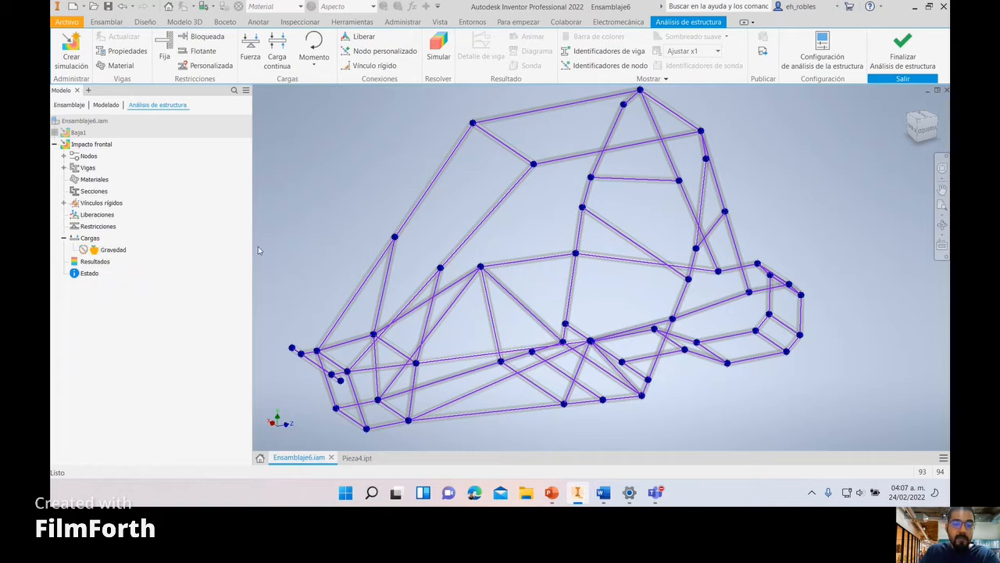
# Step: Add fixed constraints at both end nodes of the diagonal brace across the rear roll hoop, one on each upright
pyautogui.click(163, 56)
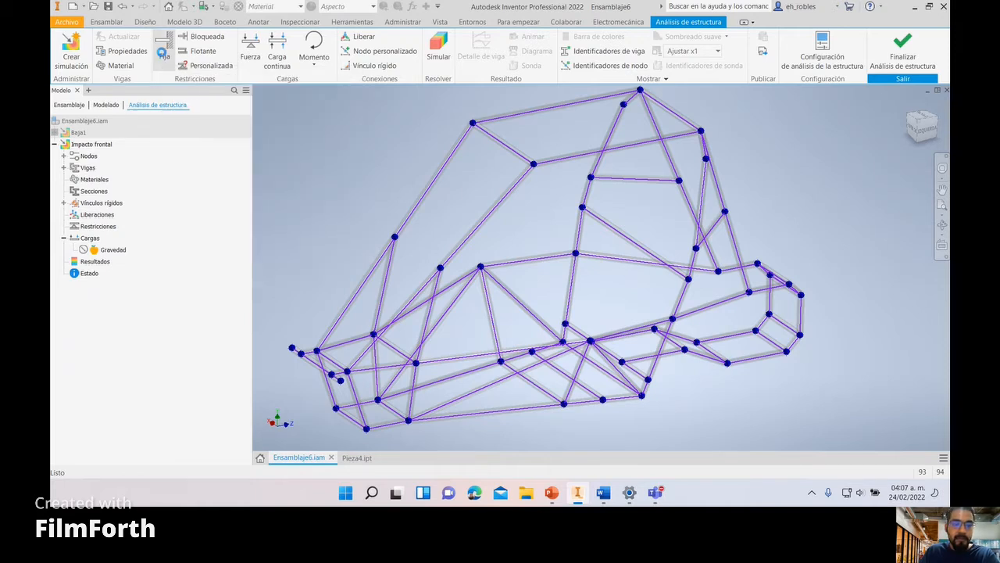
pyautogui.click(577, 237)
pyautogui.moveTo(579, 237); pyautogui.dragTo(585, 206)
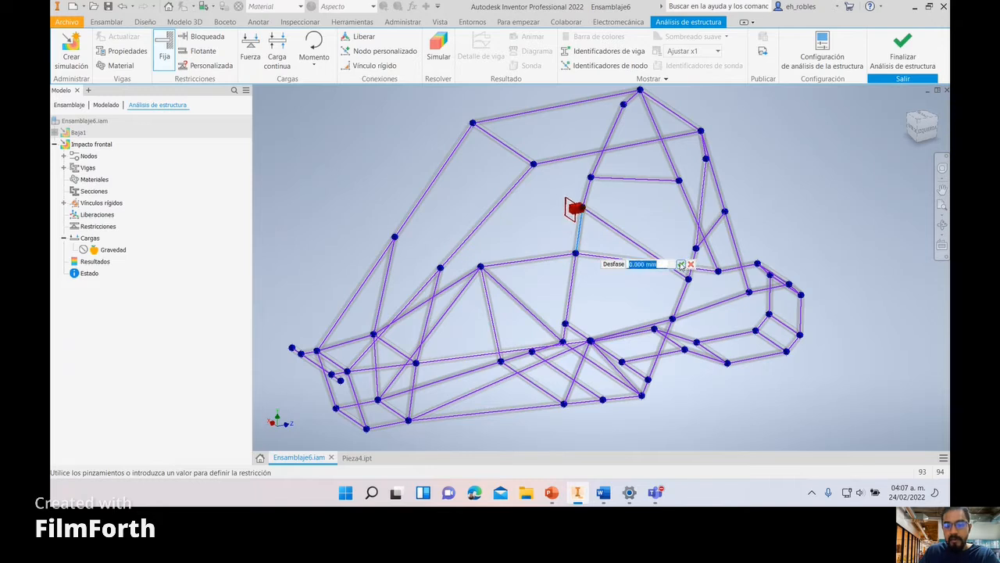
pyautogui.click(680, 264)
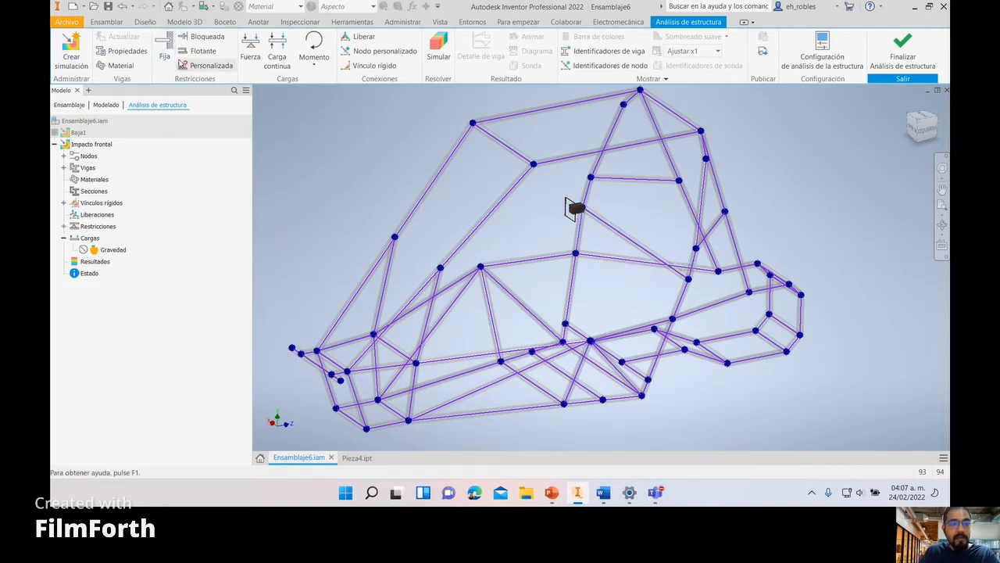
pyautogui.click(170, 53)
pyautogui.click(684, 309)
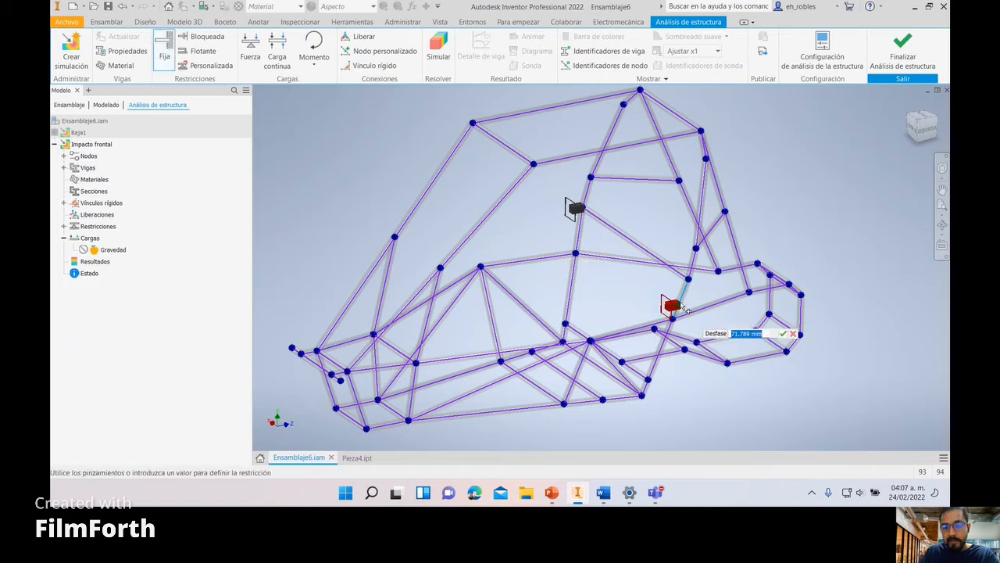
pyautogui.moveTo(684, 309); pyautogui.dragTo(683, 281)
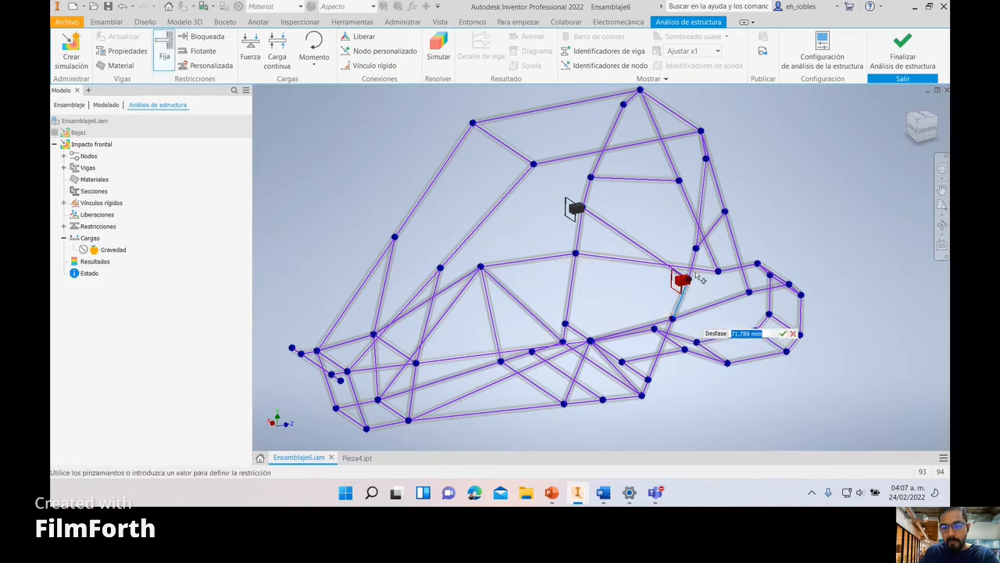
pyautogui.click(784, 334)
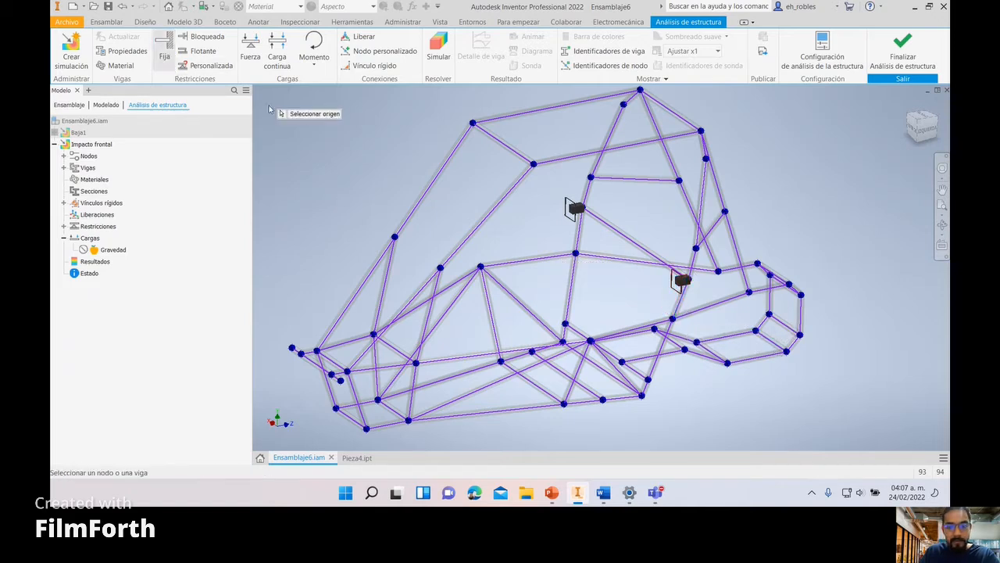
# Step: Add fixed constraints at the lower nodes of the rear roll hoop's two uprights, just above the frame floor
pyautogui.click(569, 307)
pyautogui.moveTo(571, 301); pyautogui.dragTo(568, 326)
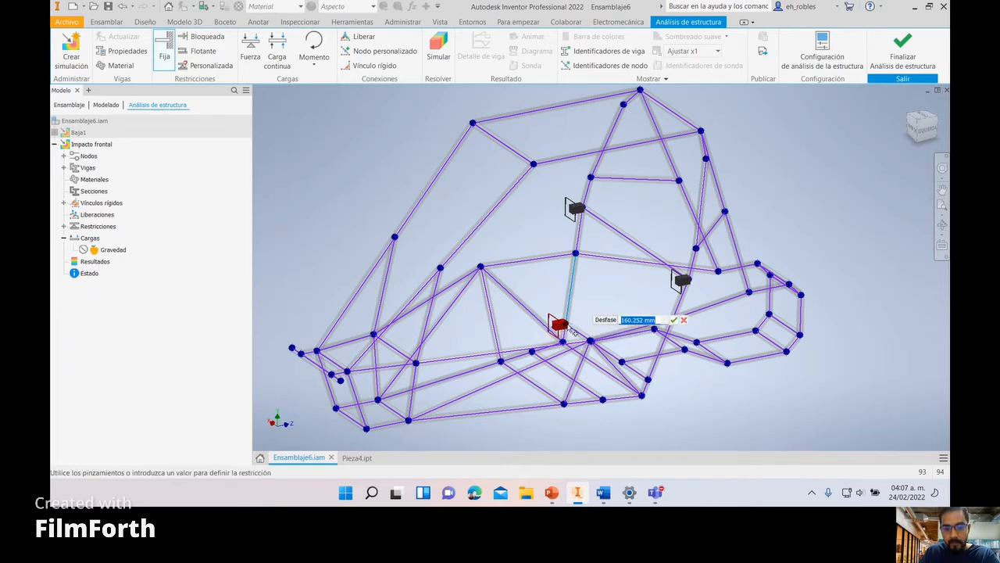
pyautogui.click(673, 319)
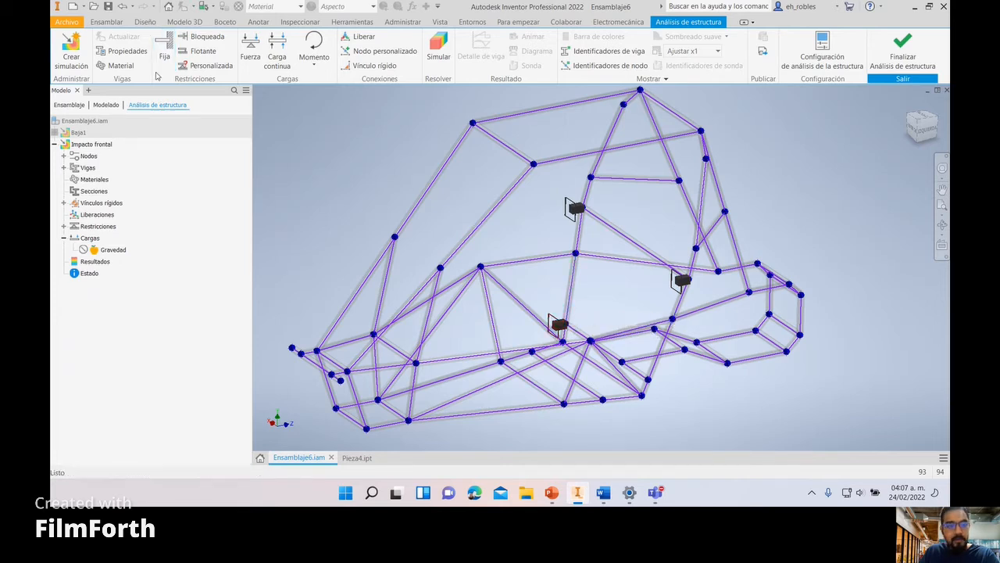
pyautogui.click(659, 366)
pyautogui.moveTo(660, 377); pyautogui.dragTo(751, 386)
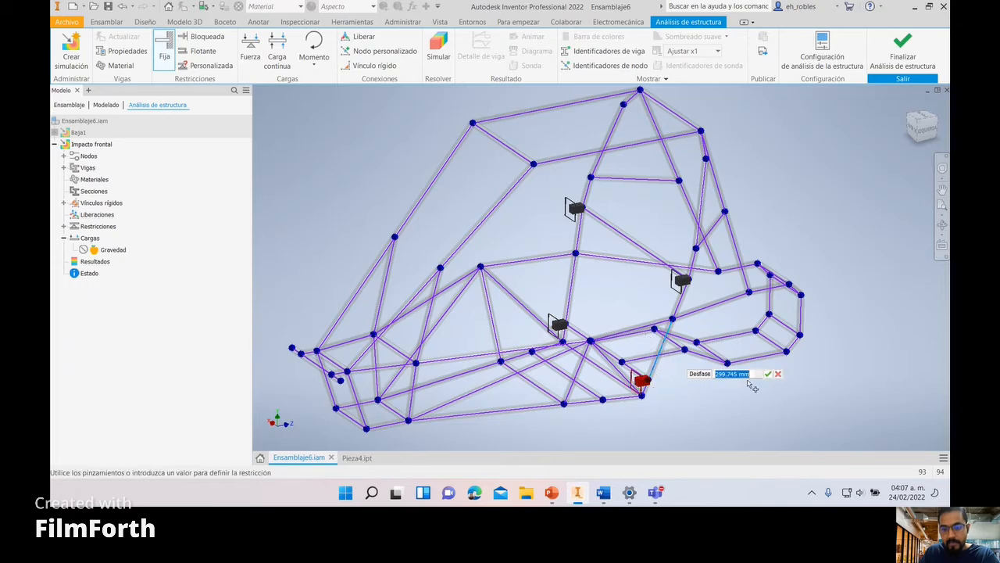
pyautogui.click(768, 374)
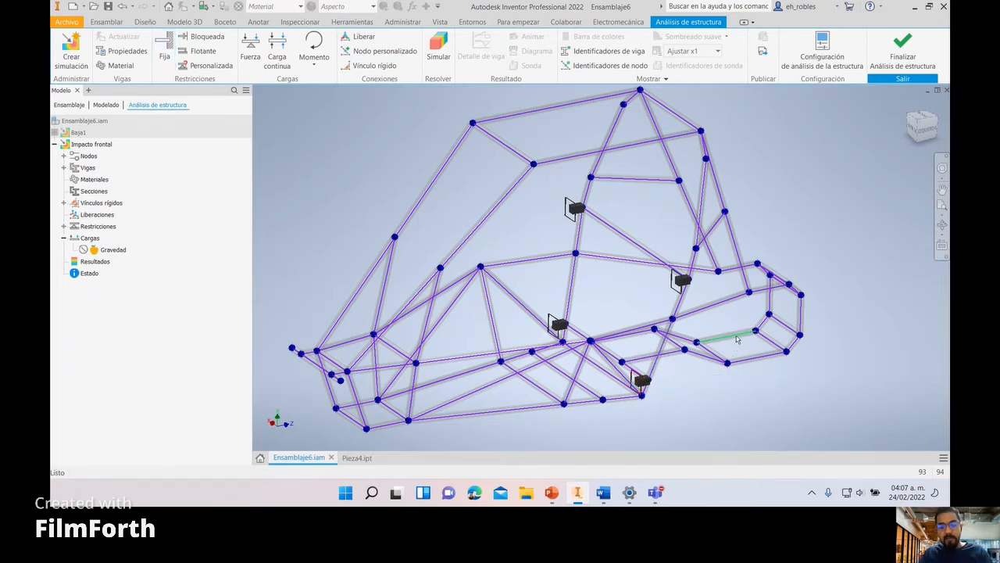
# Step: Apply a rearward force at the far outer end of the front crossbar with 0 mm offset, 270° plane angle and 0° in-plane angle
pyautogui.scroll(3, 733, 334)
pyautogui.scroll(-5, 733, 334)
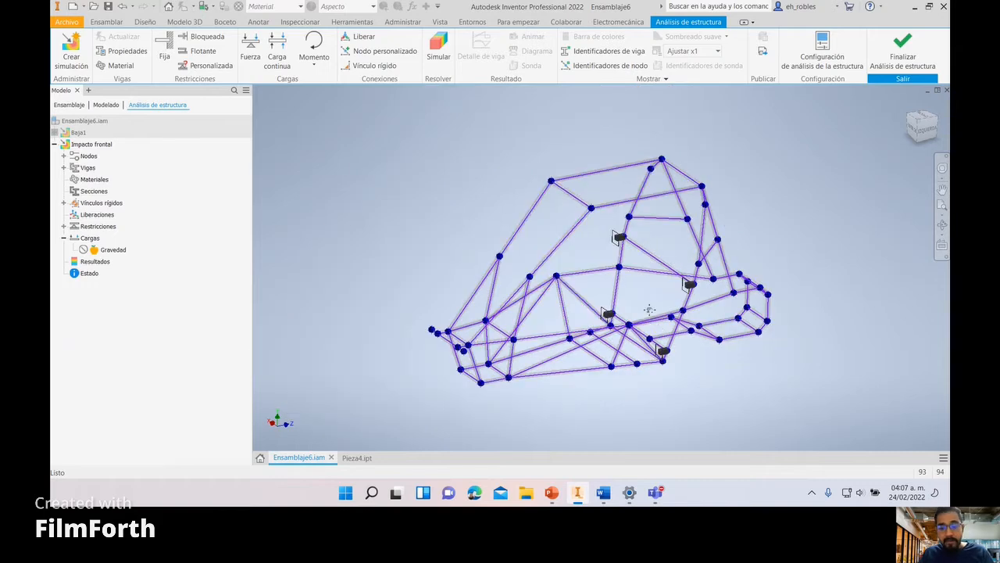
pyautogui.scroll(3, 513, 329)
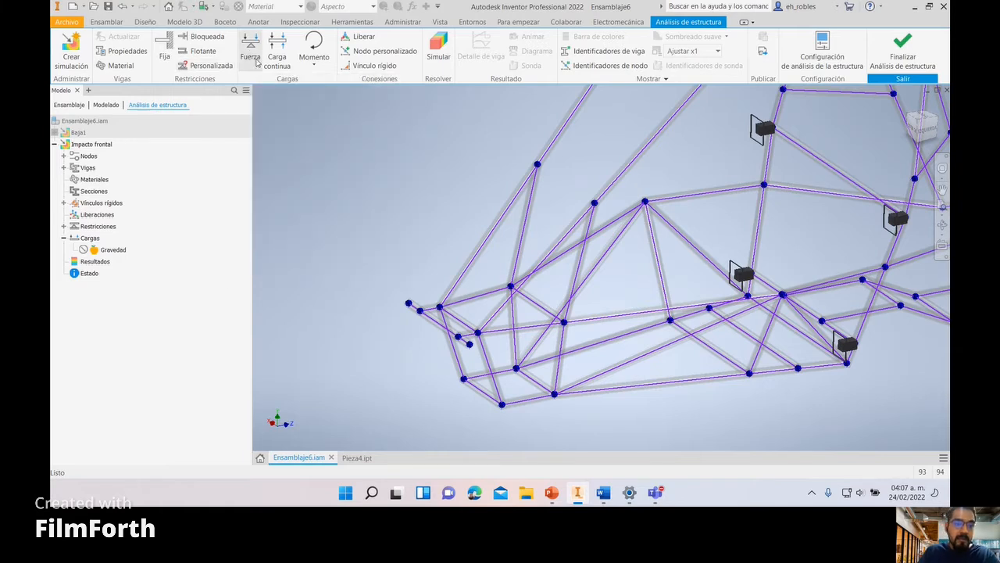
pyautogui.click(251, 58)
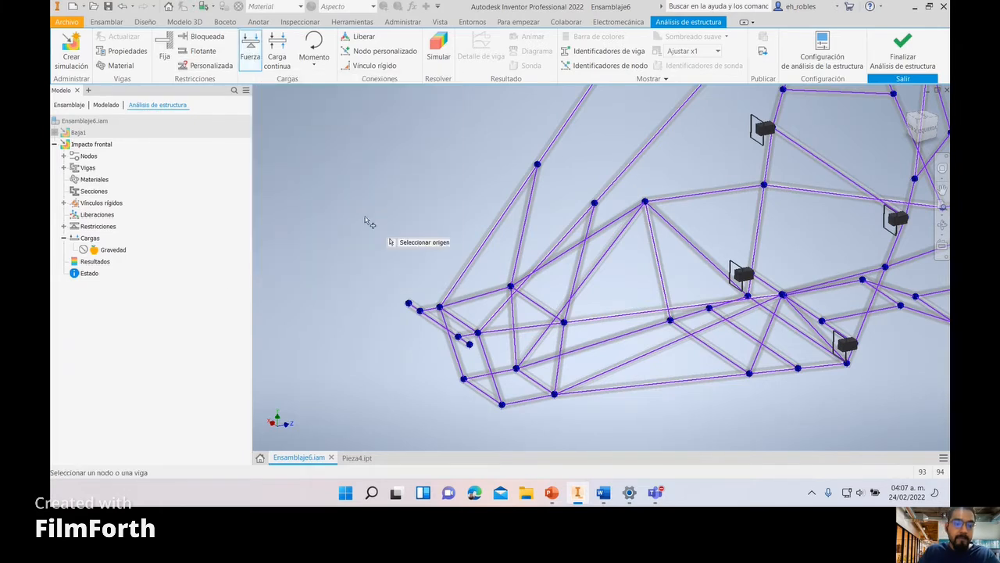
pyautogui.click(409, 304)
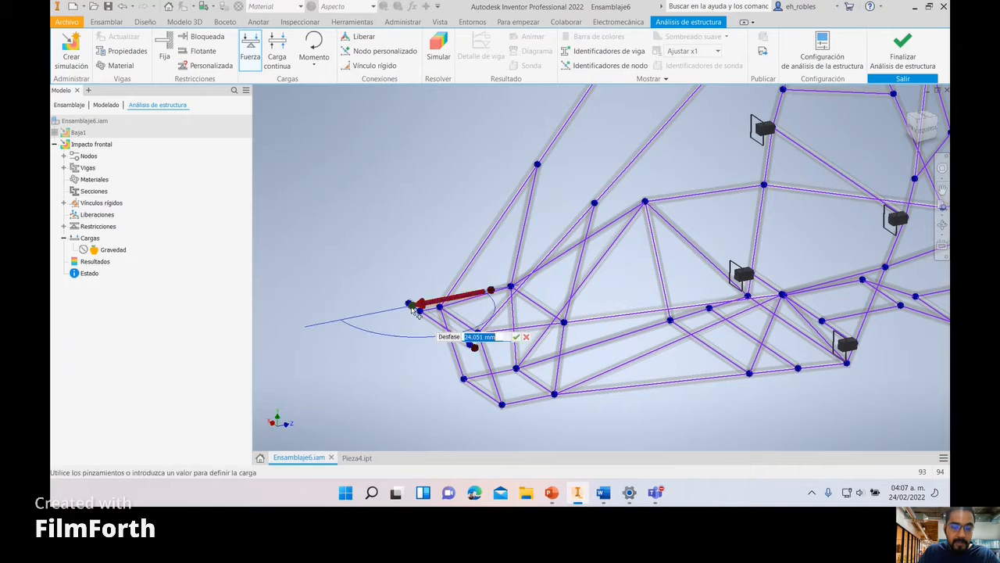
pyautogui.moveTo(412, 307); pyautogui.dragTo(385, 286)
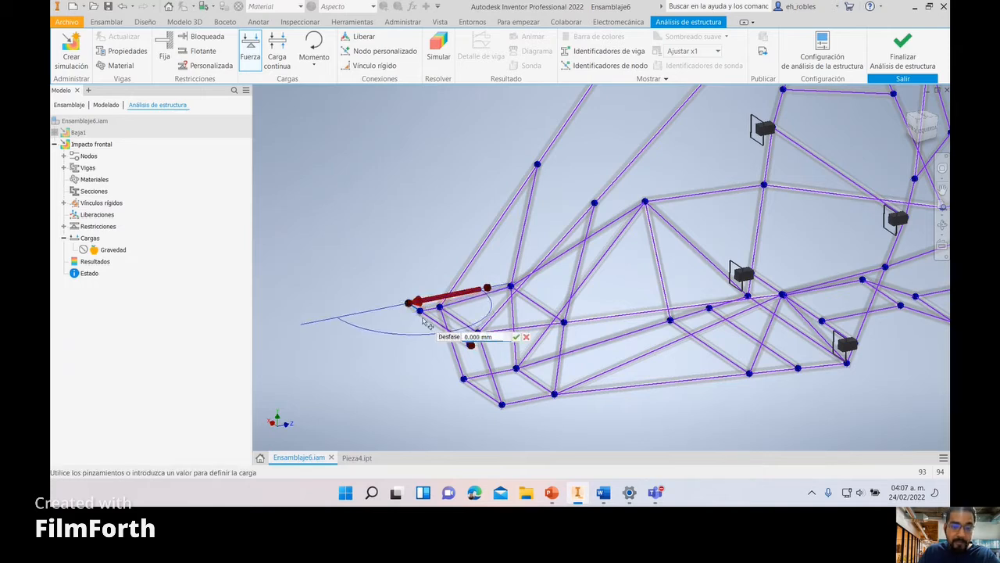
pyautogui.moveTo(473, 355); pyautogui.dragTo(412, 217)
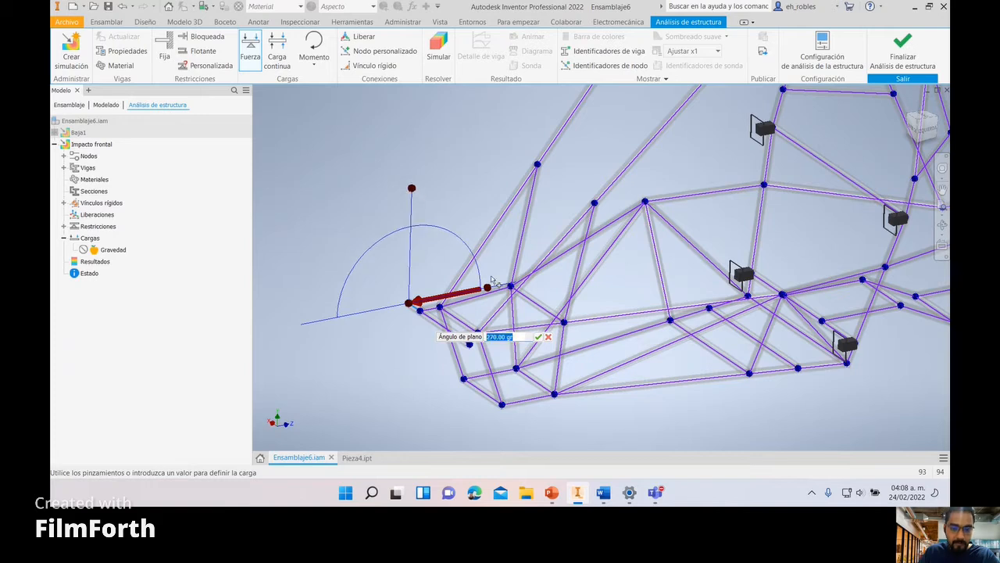
pyautogui.moveTo(490, 291); pyautogui.dragTo(325, 323)
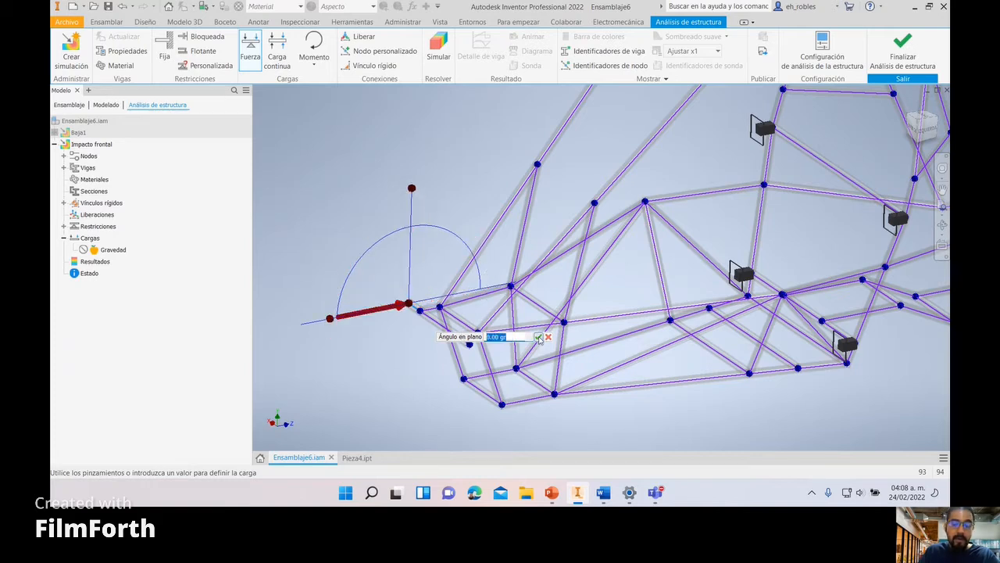
pyautogui.click(539, 337)
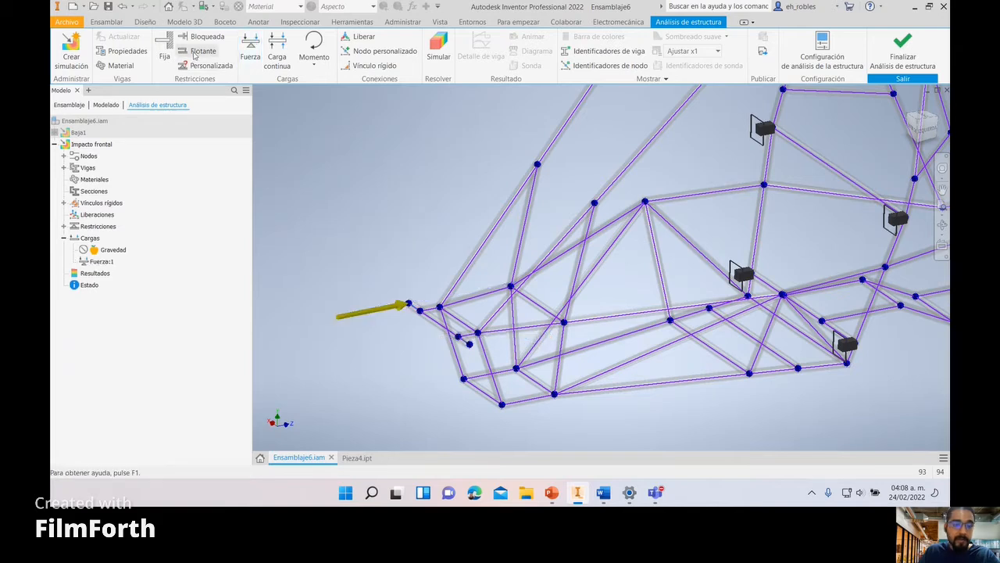
# Step: Apply a second rearward force at the front crossbar's far inner node, with a 270° plane angle and 0° in-plane angle
pyautogui.click(252, 48)
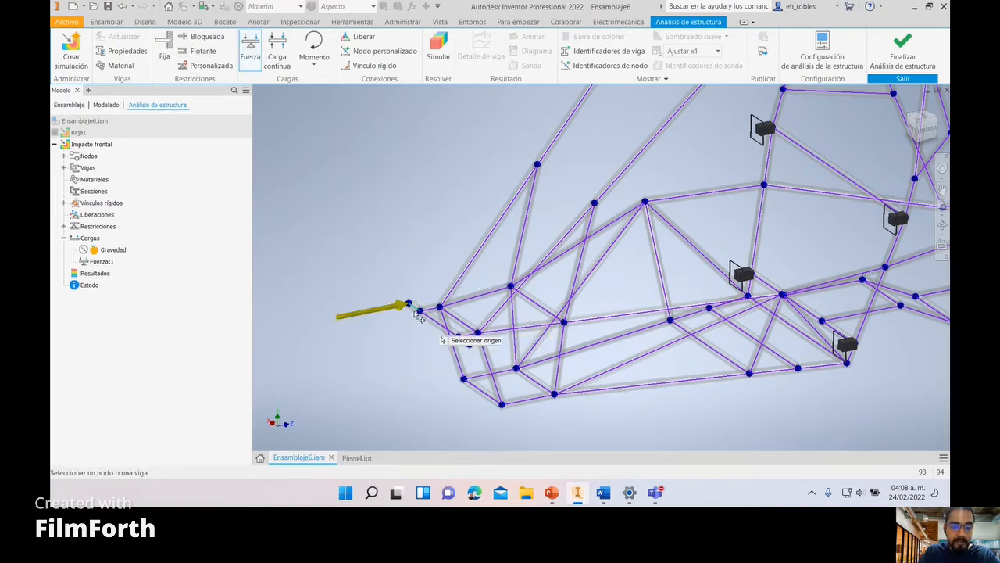
pyautogui.click(419, 312)
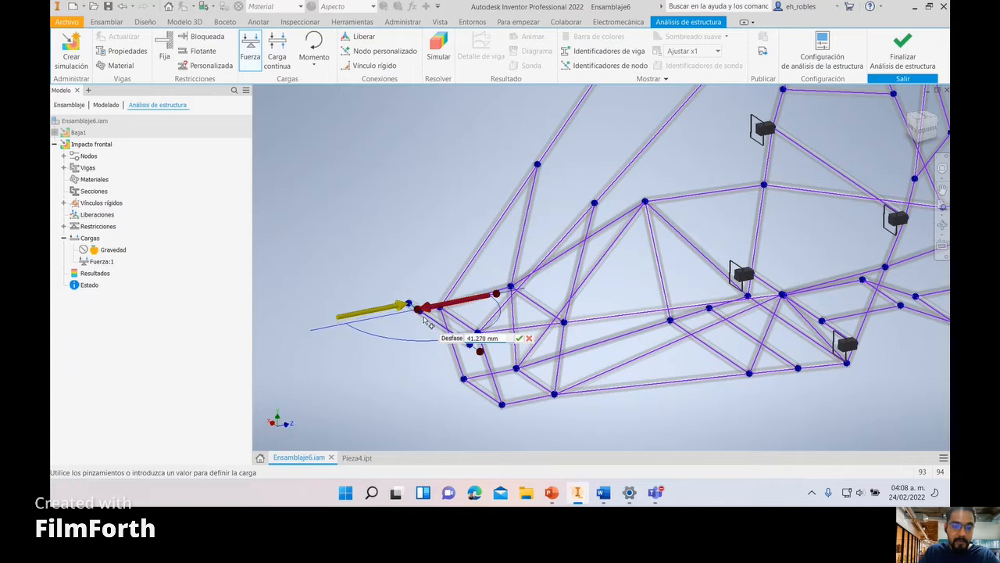
pyautogui.click(498, 297)
pyautogui.moveTo(483, 353); pyautogui.dragTo(426, 252)
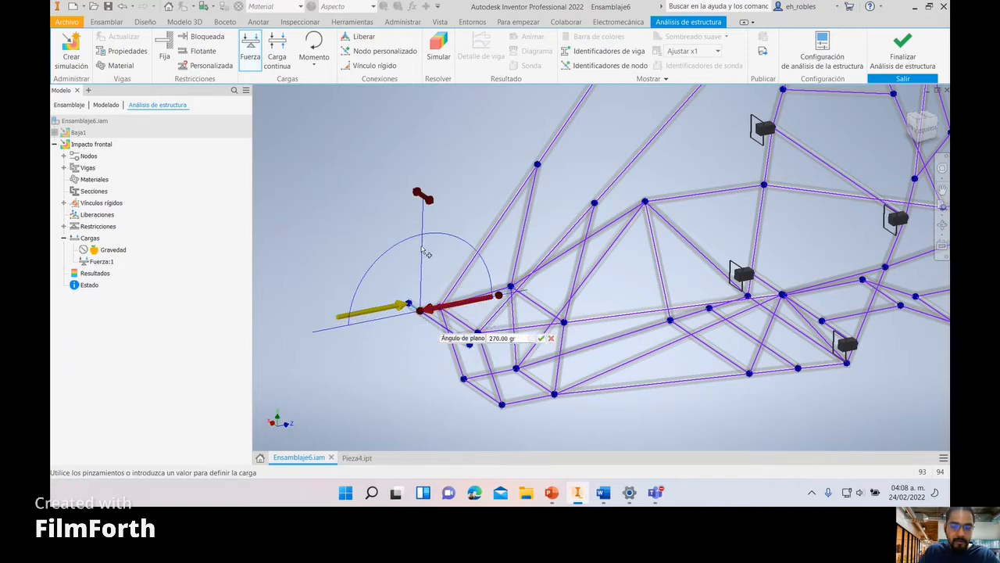
pyautogui.click(498, 295)
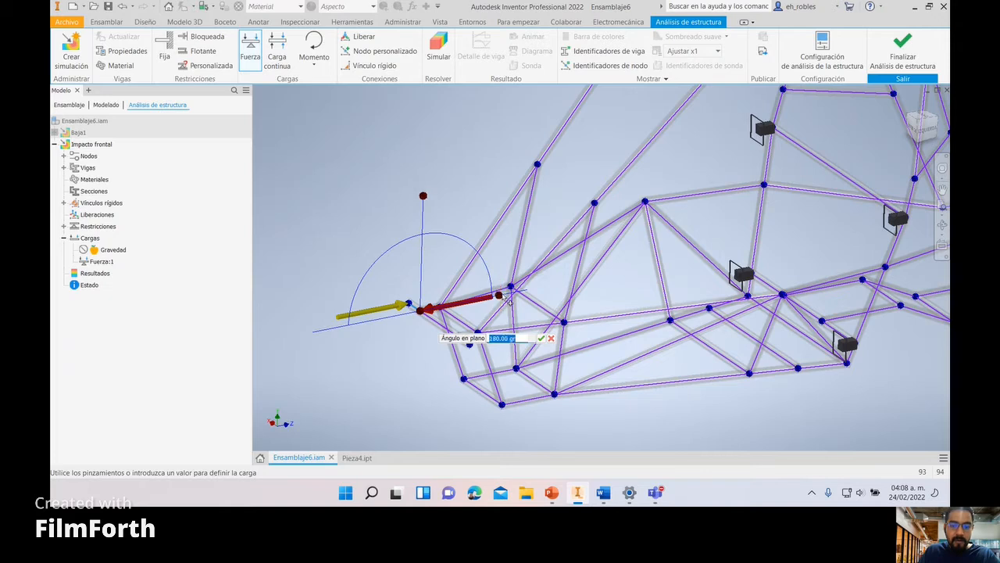
pyautogui.moveTo(501, 303); pyautogui.dragTo(353, 324)
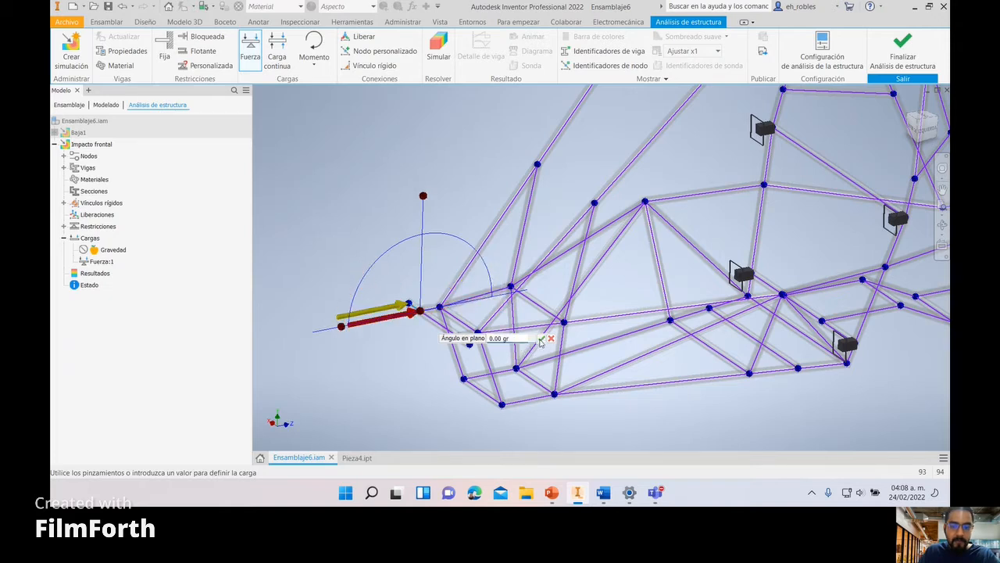
pyautogui.click(541, 338)
# Step: Apply a third force at the front crossbar's near inner node, pointing rearward parallel to the existing forces
pyautogui.click(164, 55)
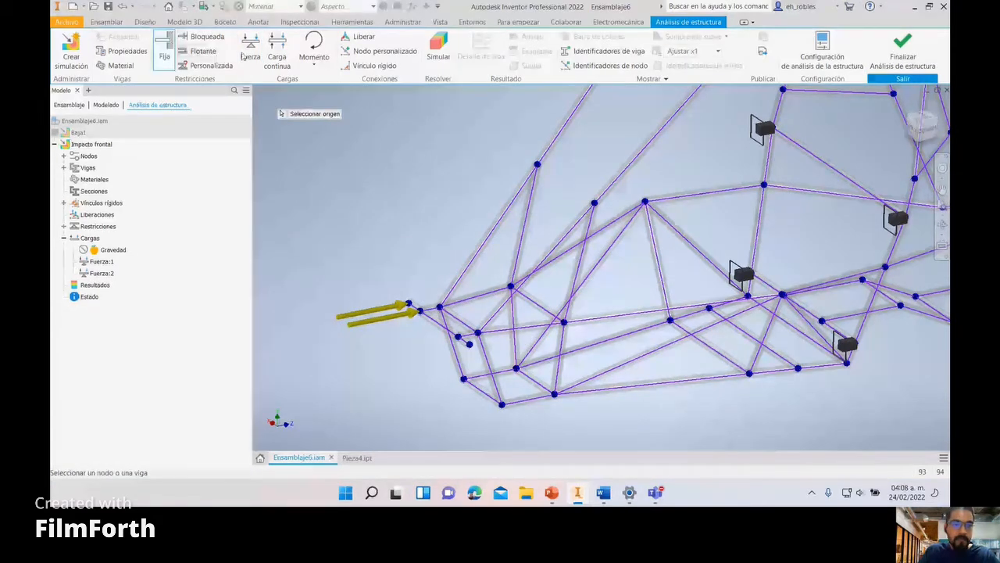
pyautogui.click(250, 52)
pyautogui.click(522, 376)
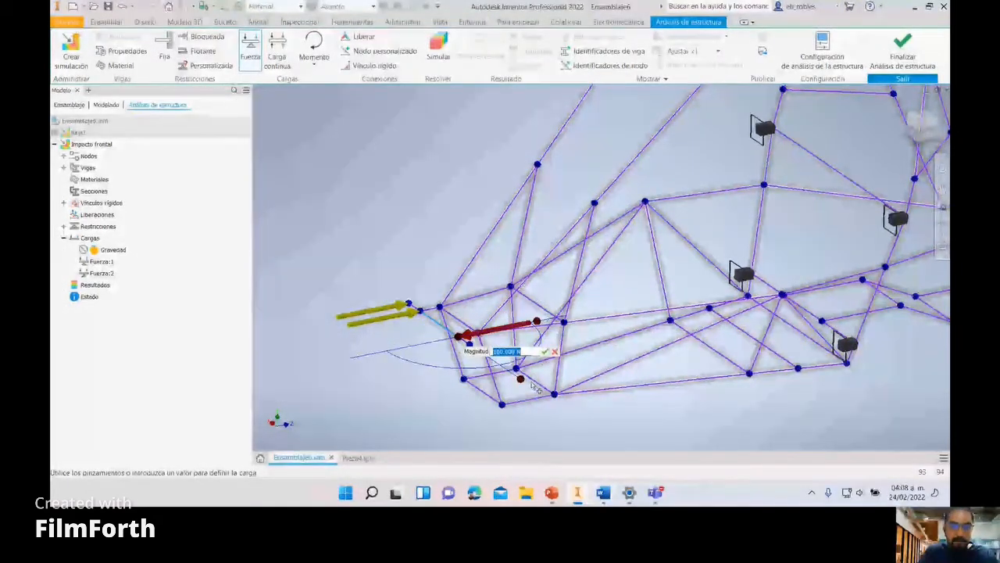
pyautogui.moveTo(521, 378); pyautogui.dragTo(461, 293)
pyautogui.moveTo(537, 321); pyautogui.dragTo(379, 350)
pyautogui.click(564, 352)
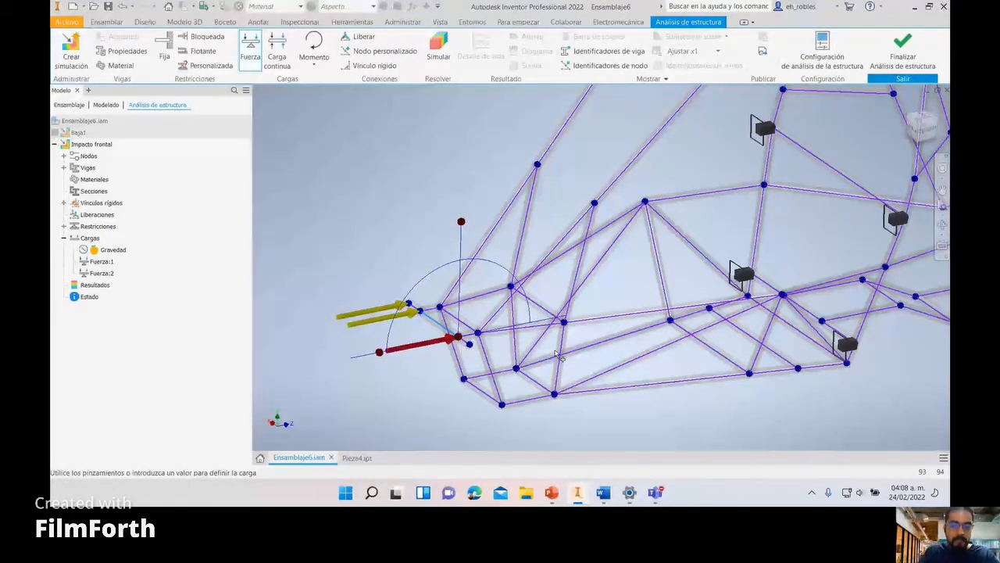
# Step: Apply a fourth rearward force at the front crossbar's near outer end with a 270° plane angle, and run the simulation
pyautogui.click(250, 51)
pyautogui.click(466, 343)
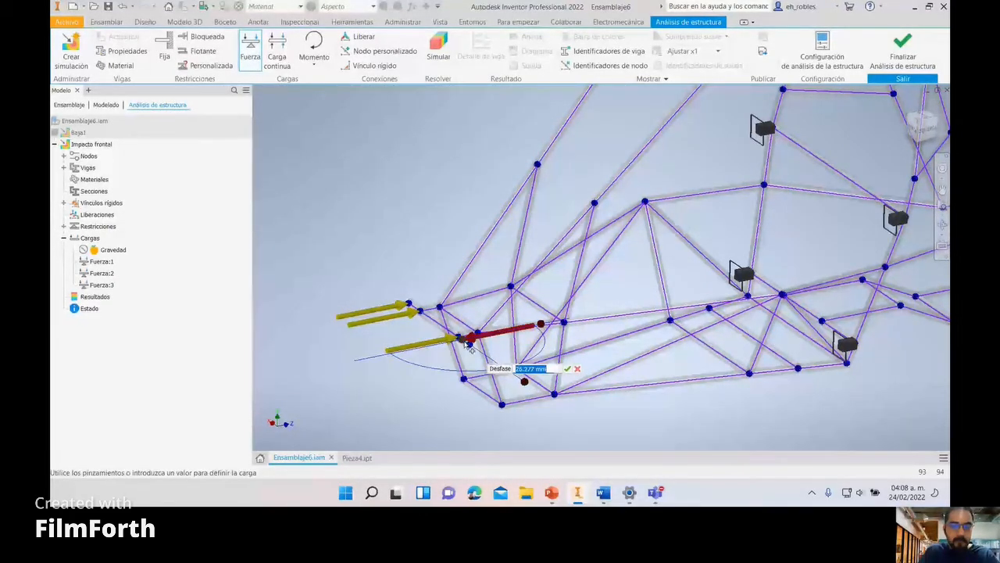
pyautogui.moveTo(465, 343); pyautogui.dragTo(470, 347)
pyautogui.moveTo(532, 388); pyautogui.dragTo(474, 293)
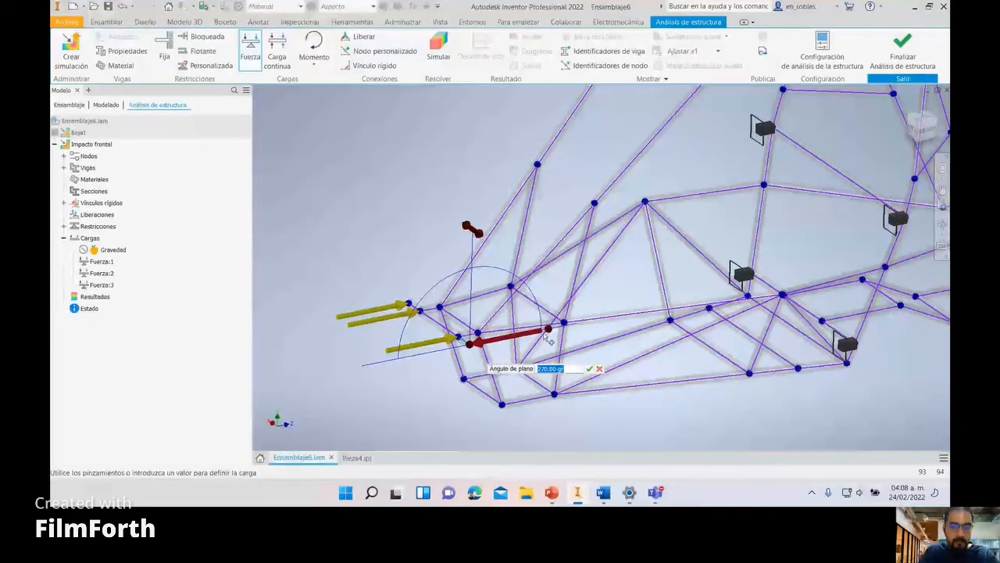
pyautogui.moveTo(547, 331); pyautogui.dragTo(392, 359)
pyautogui.click(590, 371)
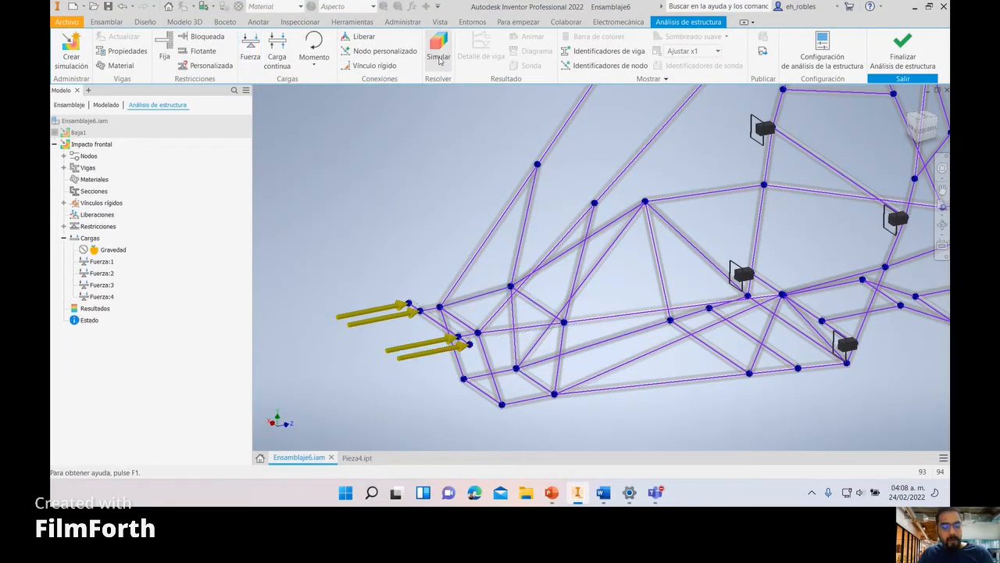
pyautogui.click(438, 56)
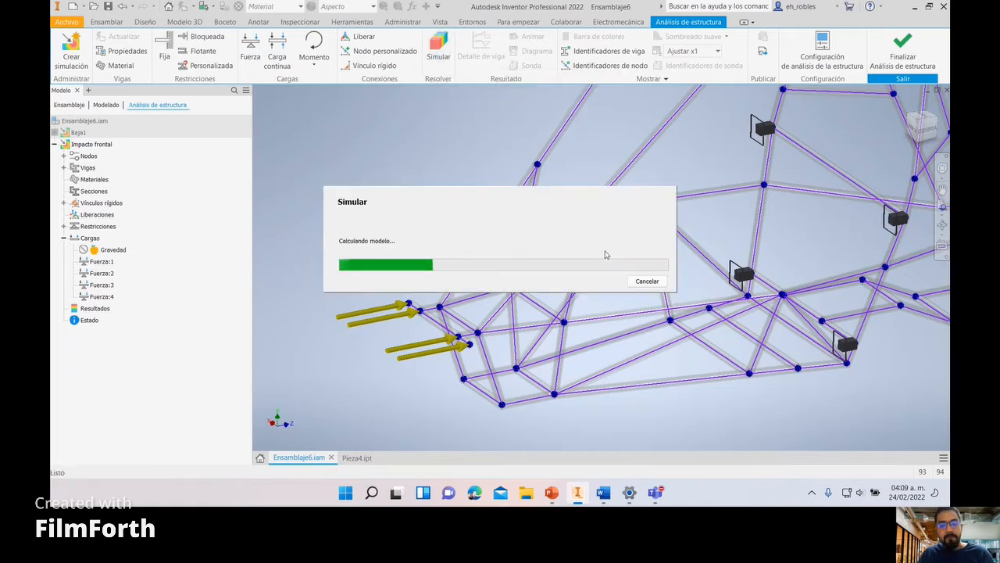
# Step: Display the Smax normal stress result of the frontal impact simulation on the whole chassis
pyautogui.scroll(-3, 646, 297)
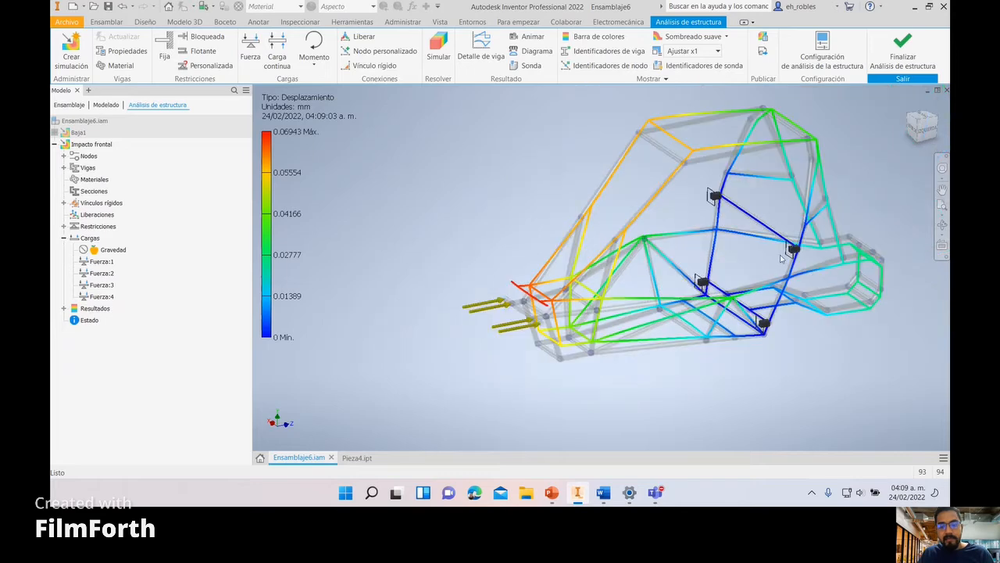
pyautogui.moveTo(764, 258); pyautogui.dragTo(673, 274, button='middle')
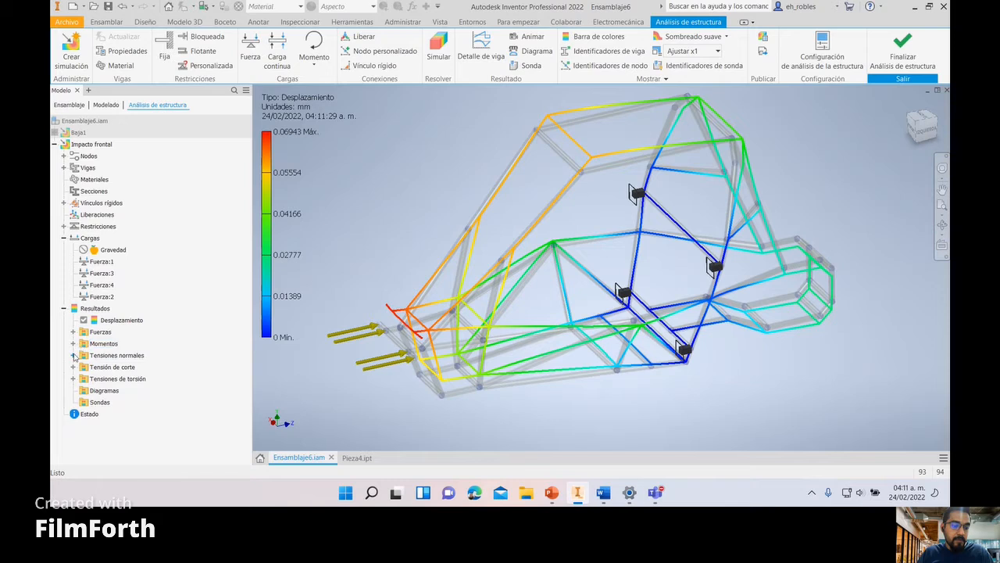
pyautogui.doubleClick(105, 355)
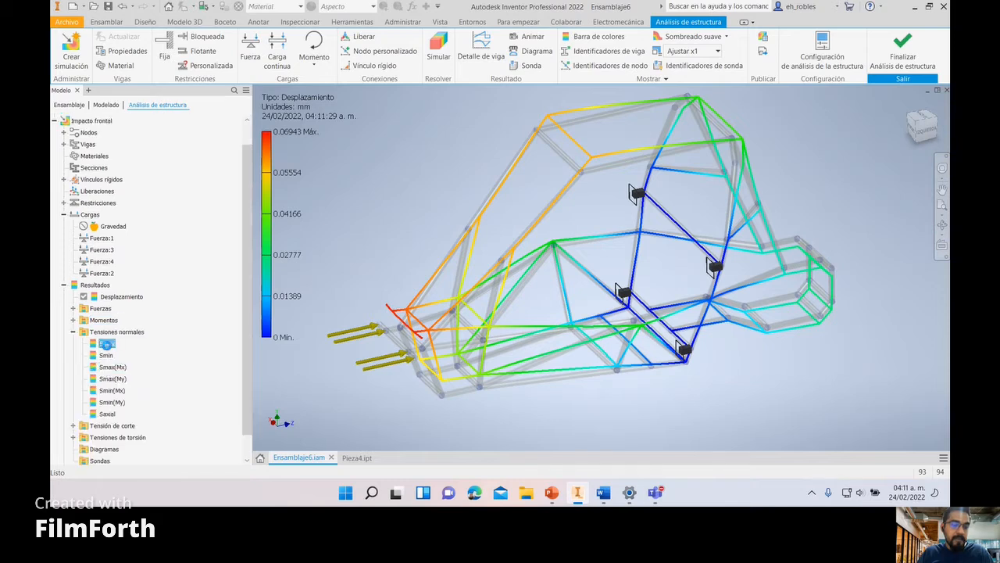
pyautogui.doubleClick(107, 344)
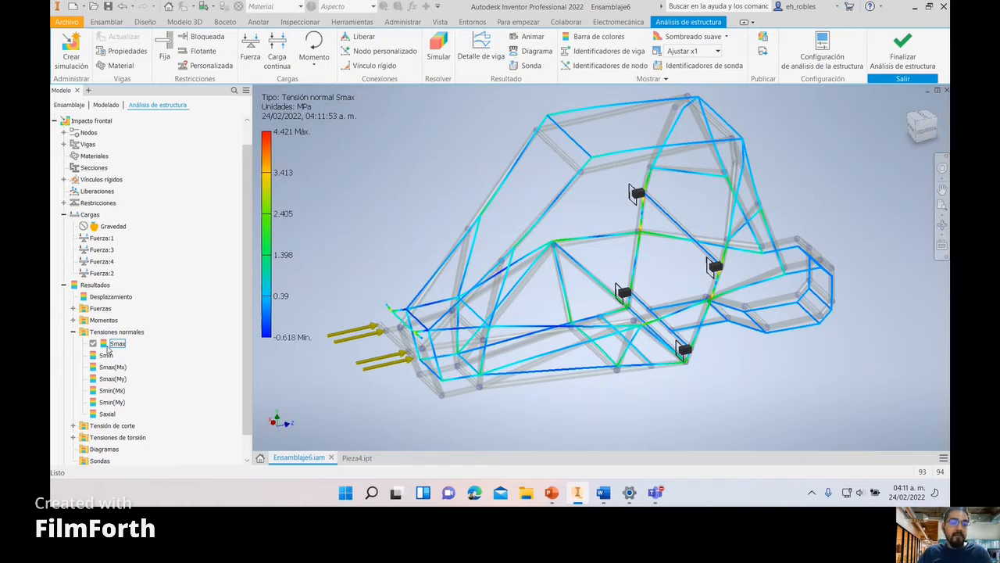
# Step: Create a new static analysis simulation named "impacto lateral"
pyautogui.click(71, 55)
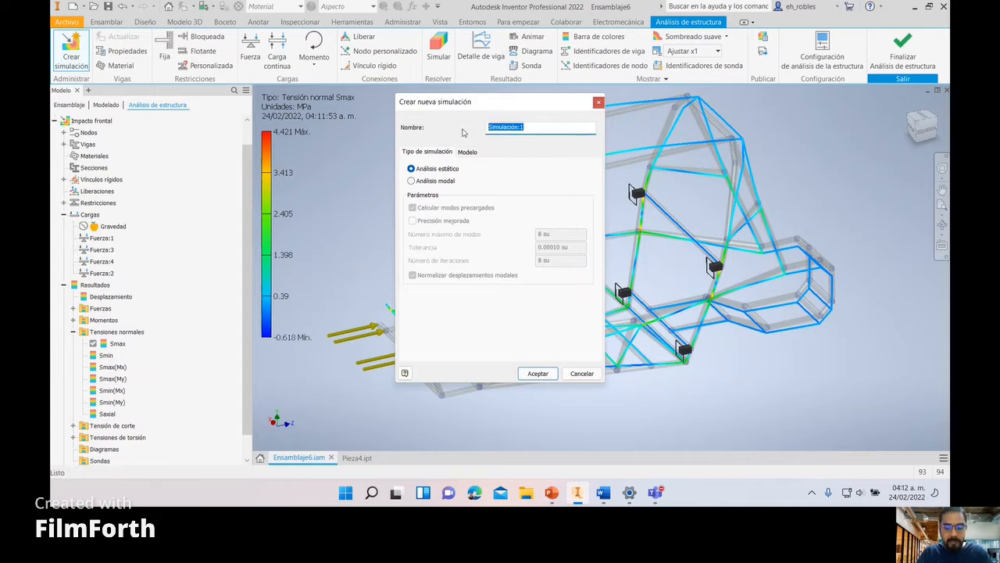
pyautogui.write('impacto lateral')
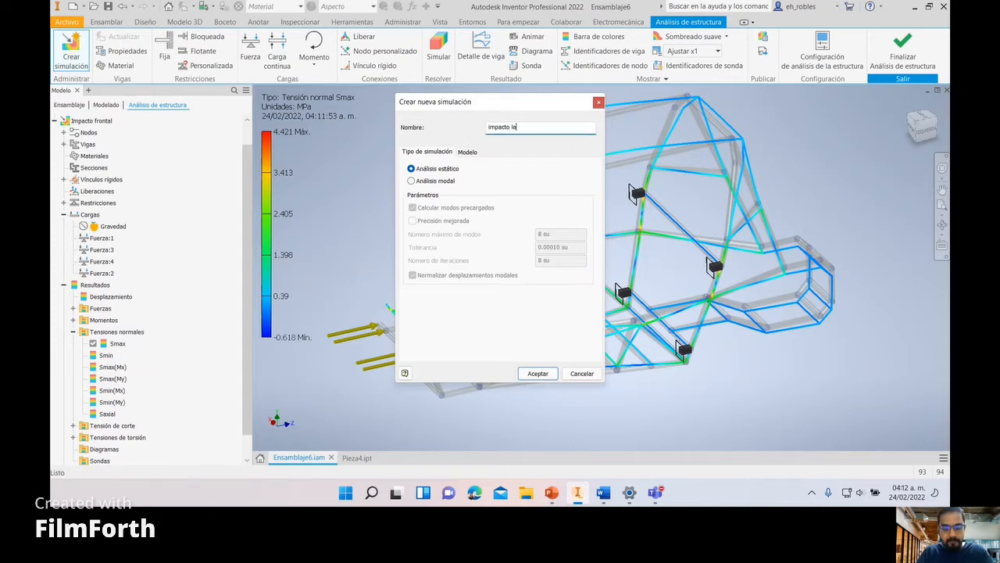
pyautogui.click(539, 372)
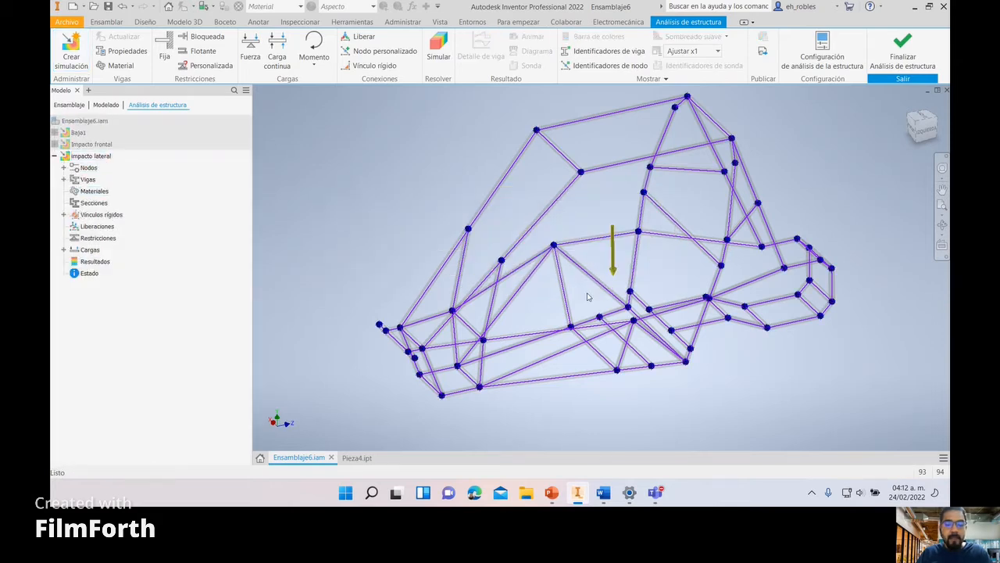
# Step: Suppress the gravity load in the lateral impact simulation
pyautogui.click(63, 249)
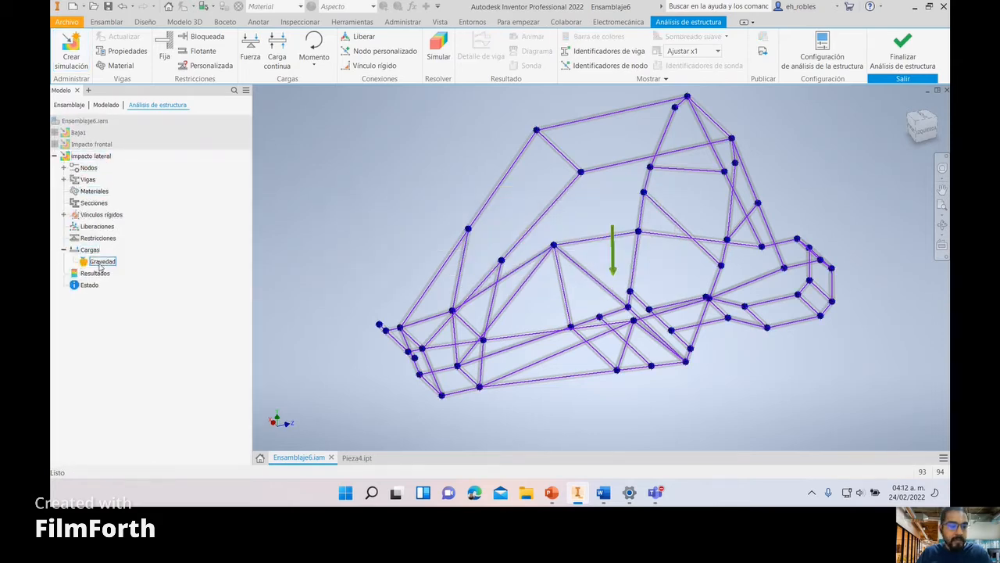
pyautogui.rightClick(100, 262)
pyautogui.click(143, 291)
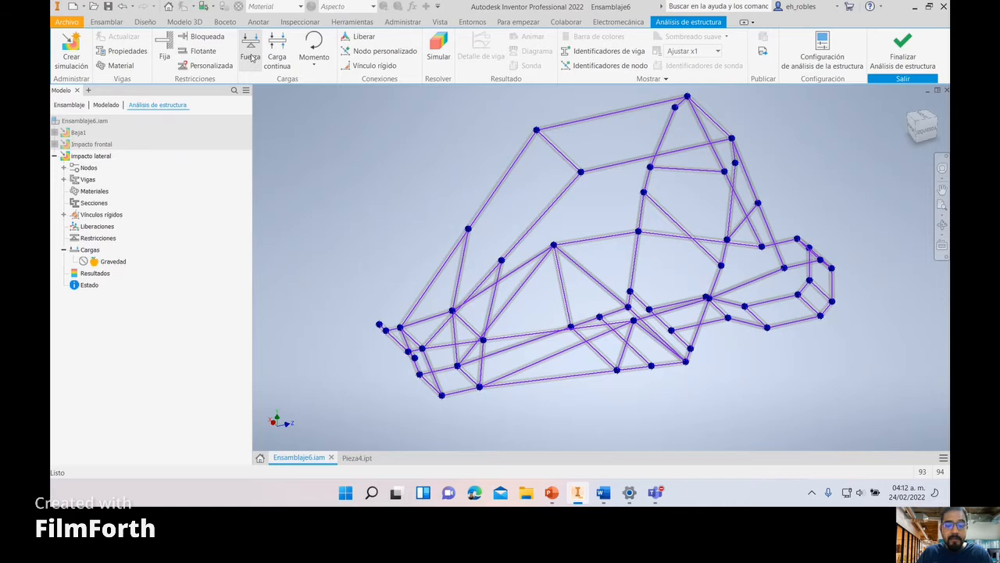
# Step: Apply a lateral inward force where the upper side member meets the rear roll hoop, with a 180° plane angle
pyautogui.click(250, 51)
pyautogui.scroll(5, 477, 250)
pyautogui.click(483, 239)
pyautogui.moveTo(478, 238); pyautogui.dragTo(467, 224)
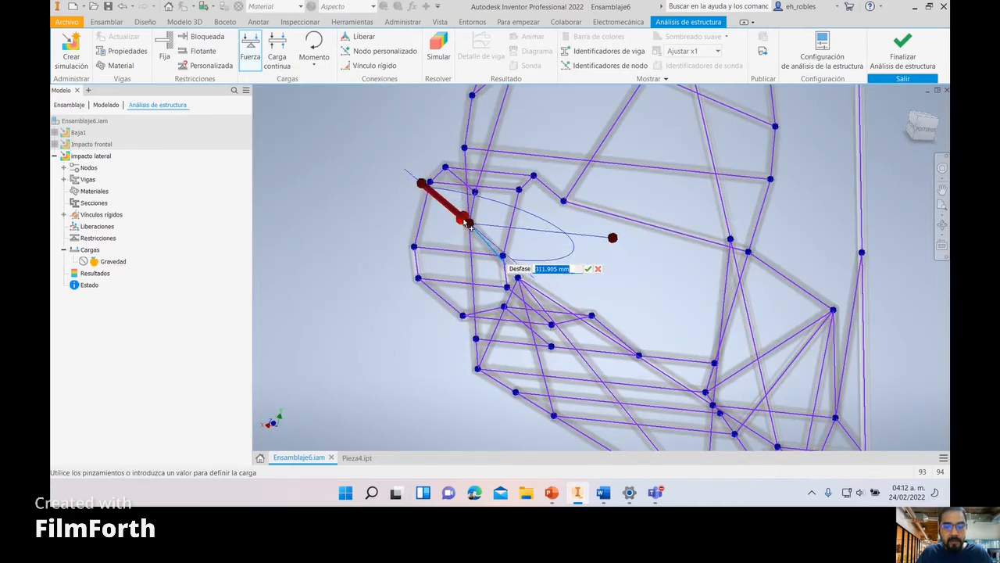
pyautogui.press('Tab')
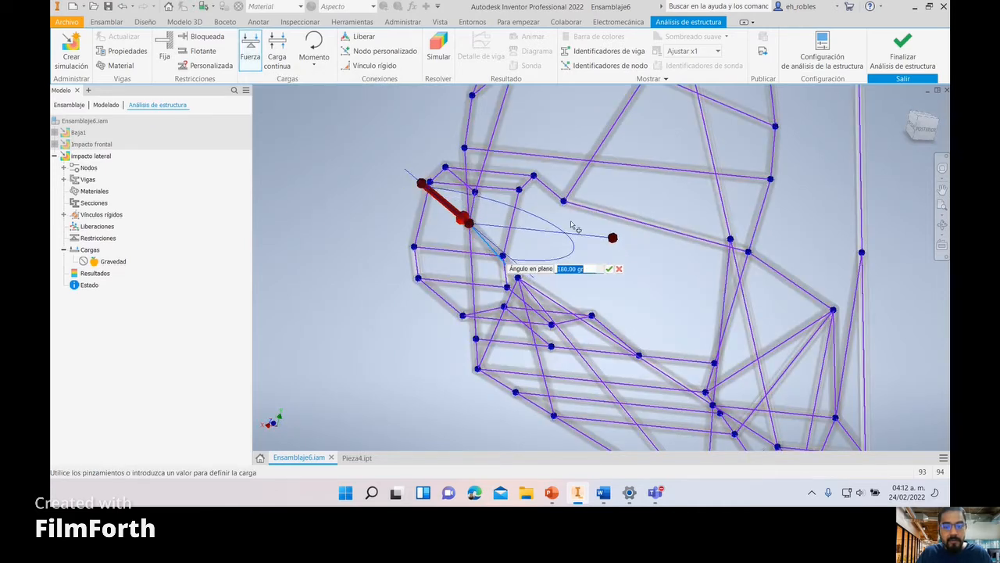
pyautogui.moveTo(612, 237); pyautogui.dragTo(481, 167)
pyautogui.click(423, 185)
pyautogui.moveTo(481, 168); pyautogui.dragTo(478, 193, button='middle')
pyautogui.moveTo(500, 103)
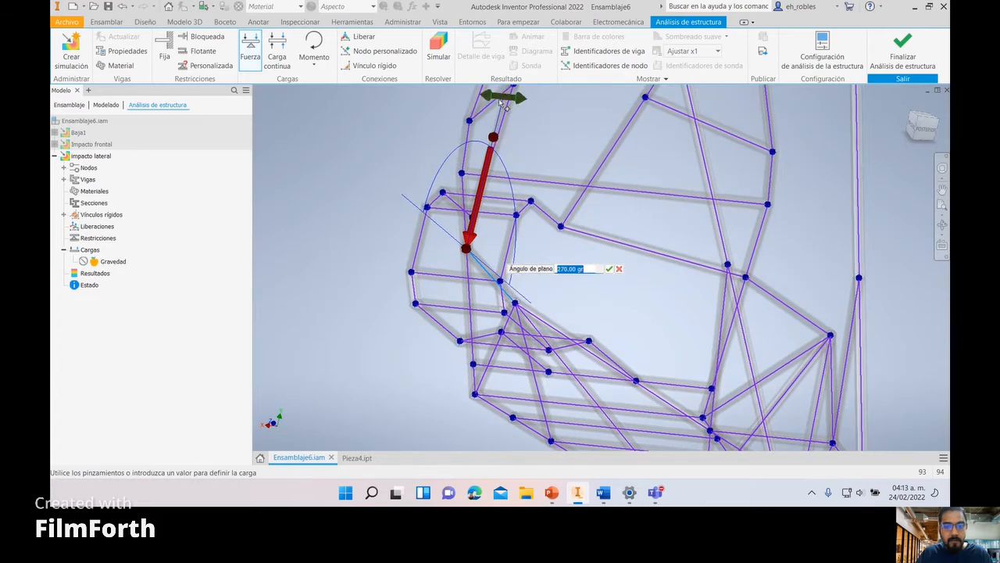
pyautogui.moveTo(500, 103); pyautogui.dragTo(410, 233)
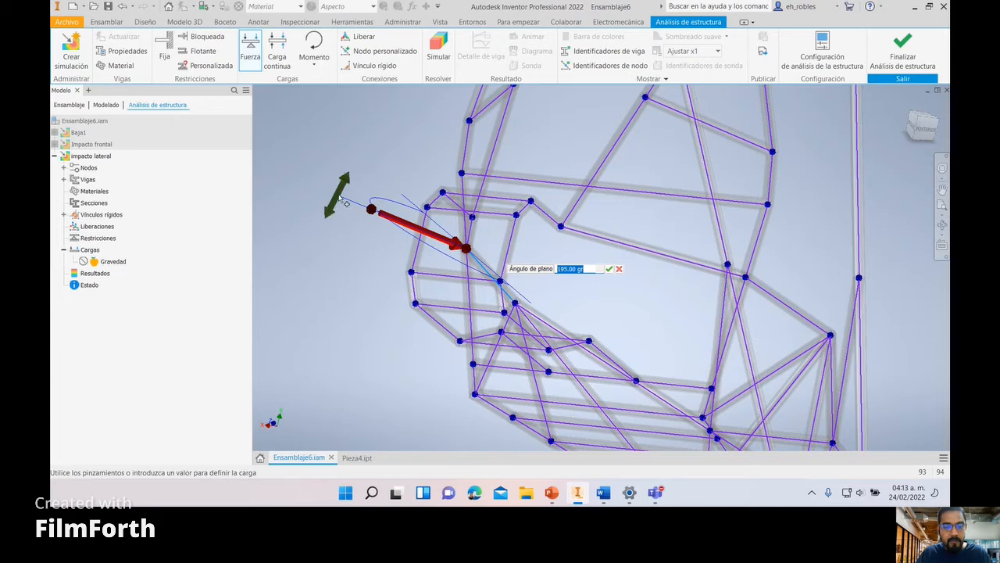
pyautogui.moveTo(344, 200); pyautogui.dragTo(332, 227)
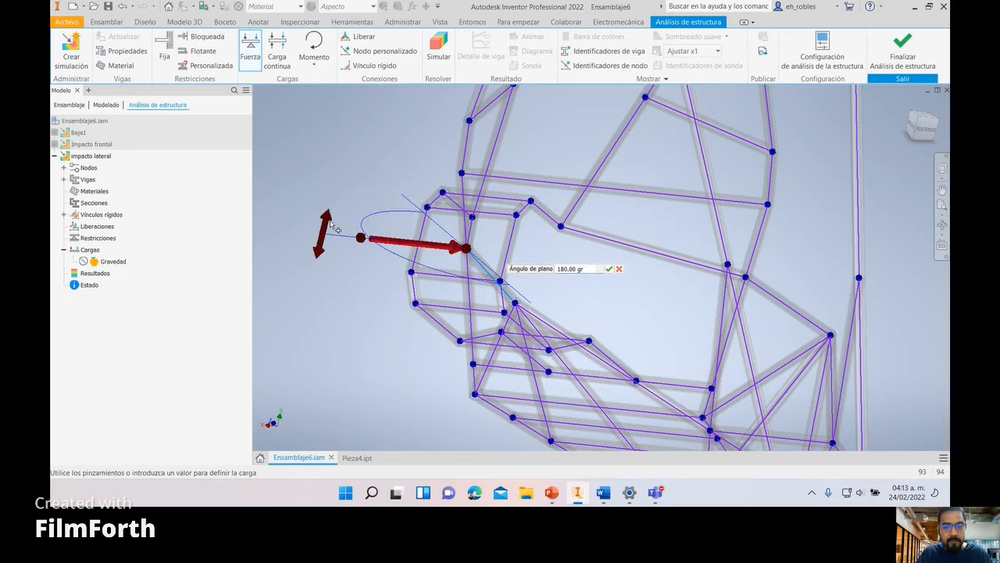
pyautogui.click(608, 268)
# Step: Apply a second lateral force at the apex node of the side bracing, pointing inward parallel to the first force
pyautogui.keyDown('shift'); pyautogui.moveTo(620, 279); pyautogui.dragTo(594, 195, button='middle'); pyautogui.keyUp('shift')
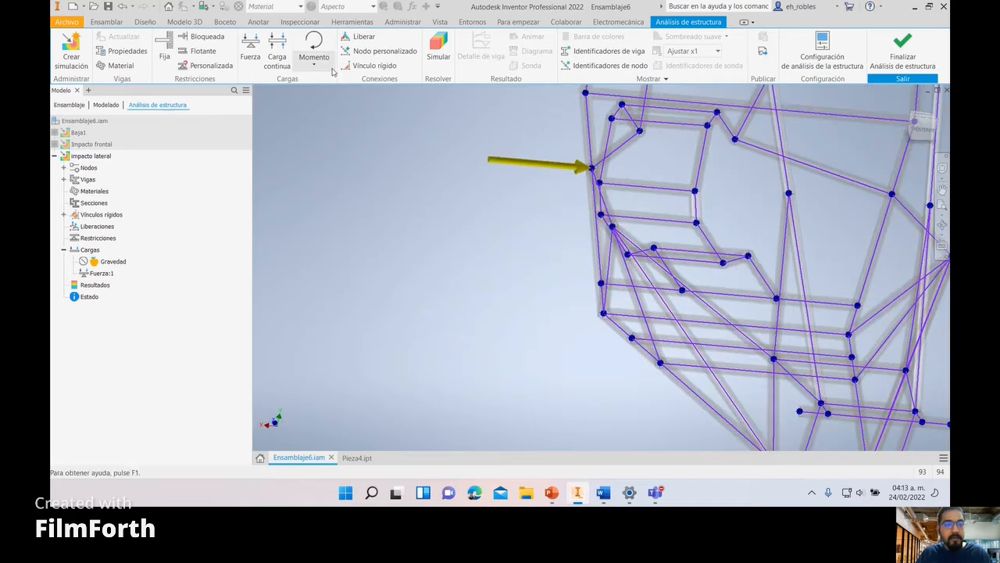
pyautogui.click(250, 48)
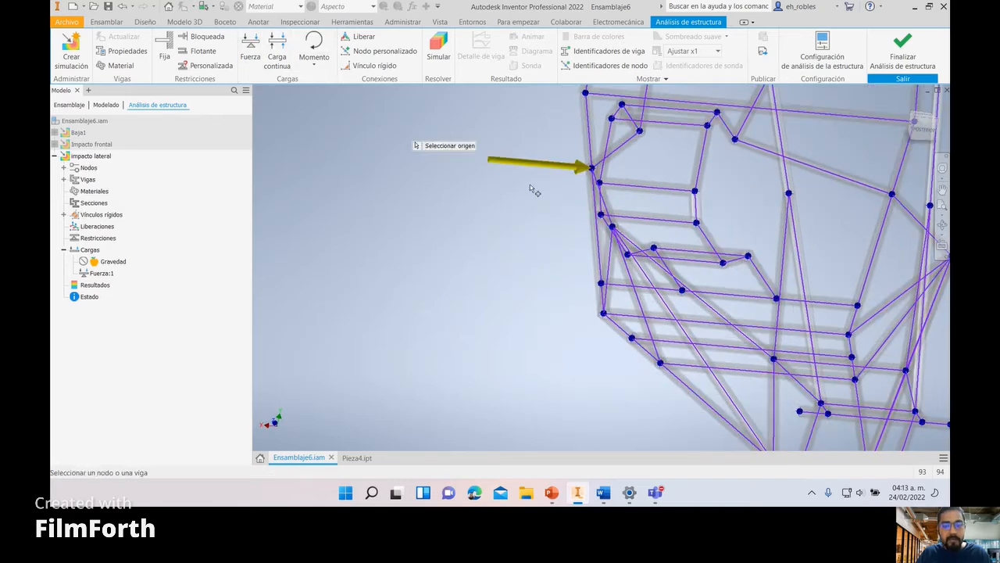
pyautogui.click(604, 216)
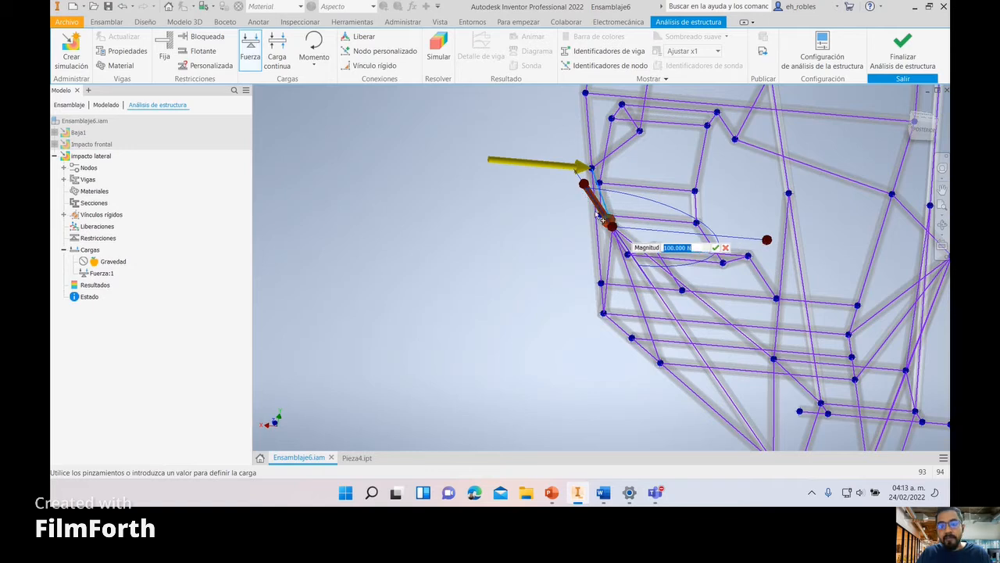
pyautogui.press('Tab')
pyautogui.moveTo(706, 227); pyautogui.dragTo(547, 221)
pyautogui.click(734, 248)
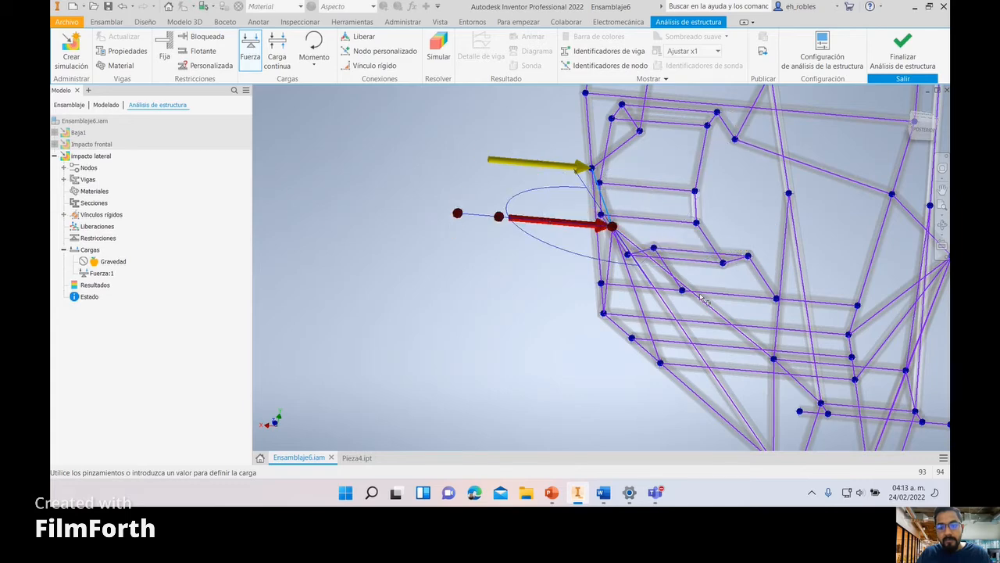
pyautogui.keyDown('shift'); pyautogui.moveTo(708, 304); pyautogui.dragTo(709, 273, button='middle'); pyautogui.keyUp('shift')
pyautogui.click(249, 54)
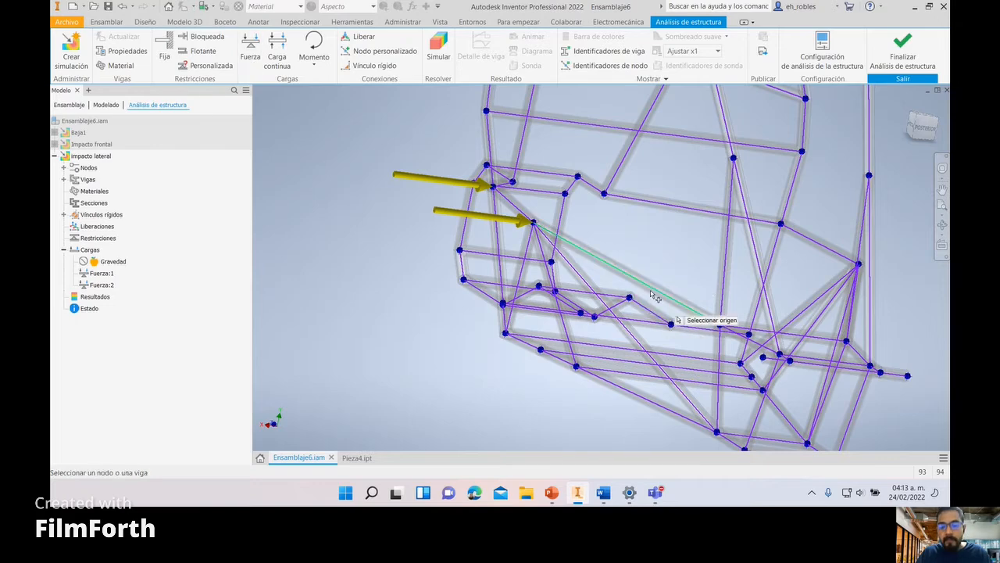
pyautogui.click(651, 289)
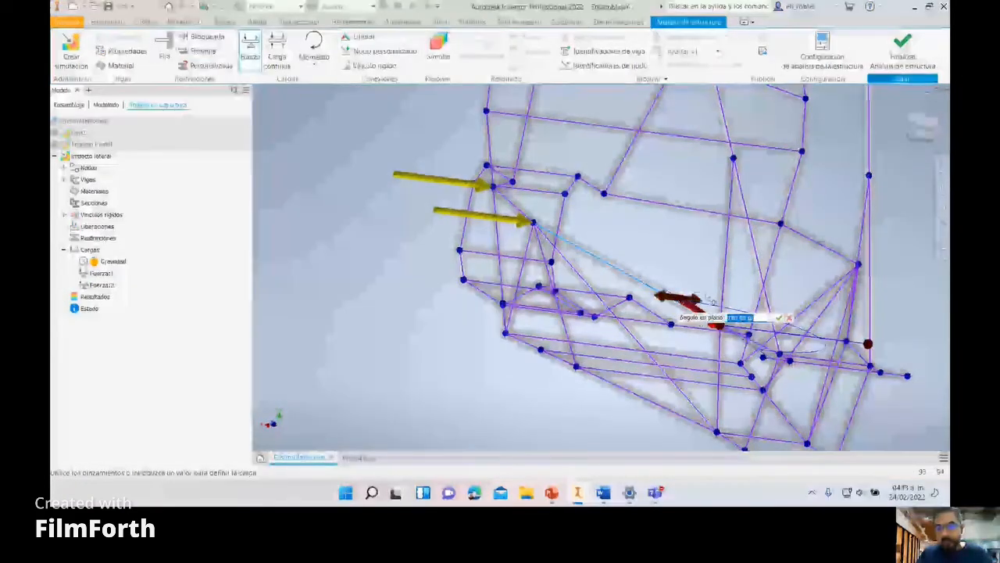
pyautogui.click(703, 323)
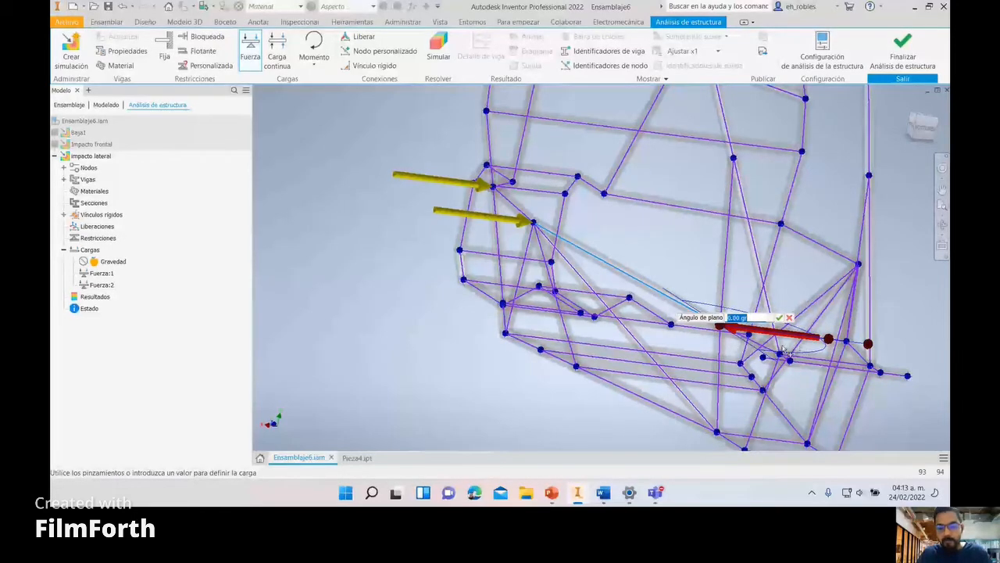
pyautogui.press('Escape')
# Step: Apply a third lateral force at the front end of the sloping side member, pointing inward parallel to the existing forces
pyautogui.click(250, 50)
pyautogui.click(699, 313)
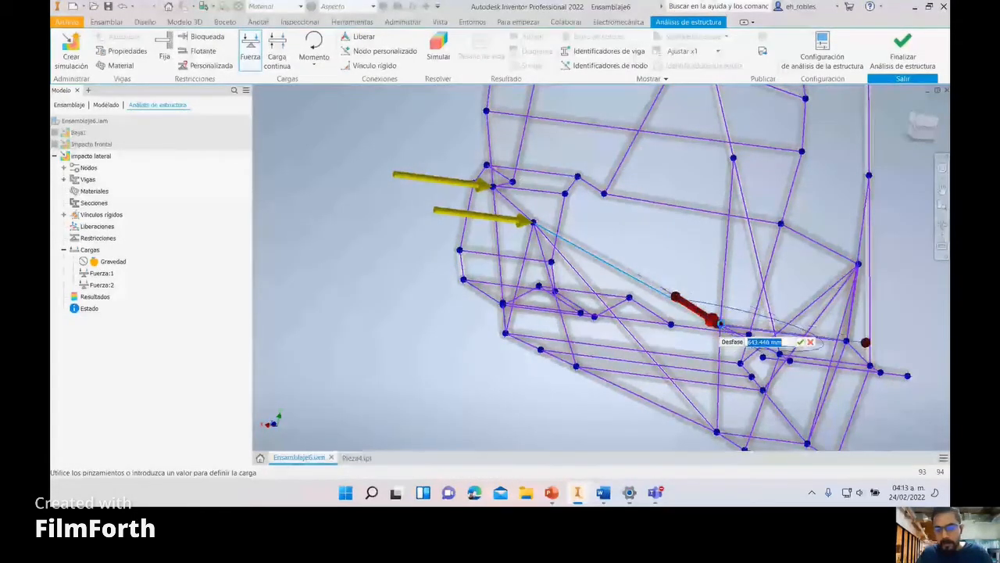
pyautogui.click(719, 323)
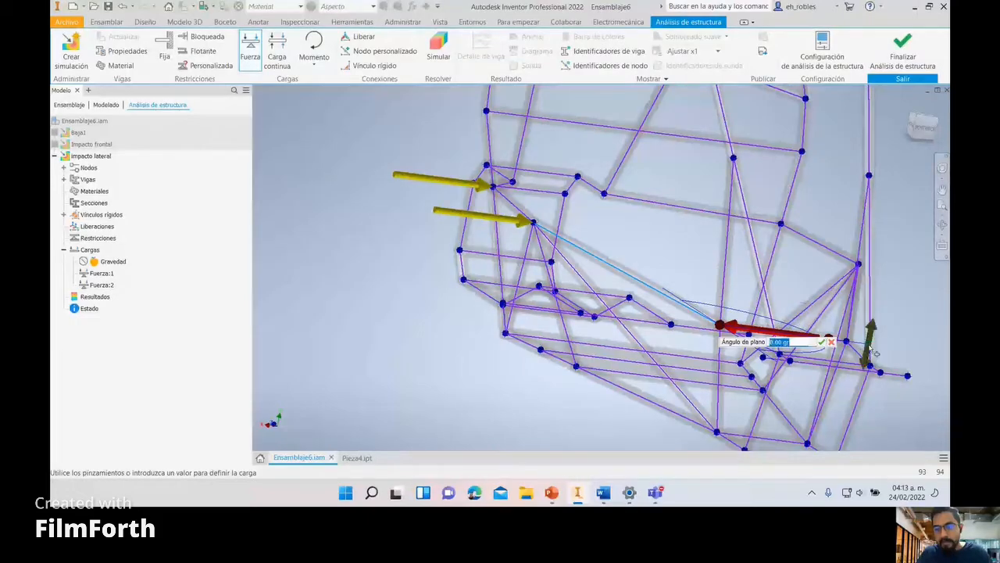
pyautogui.click(682, 322)
pyautogui.press('Return')
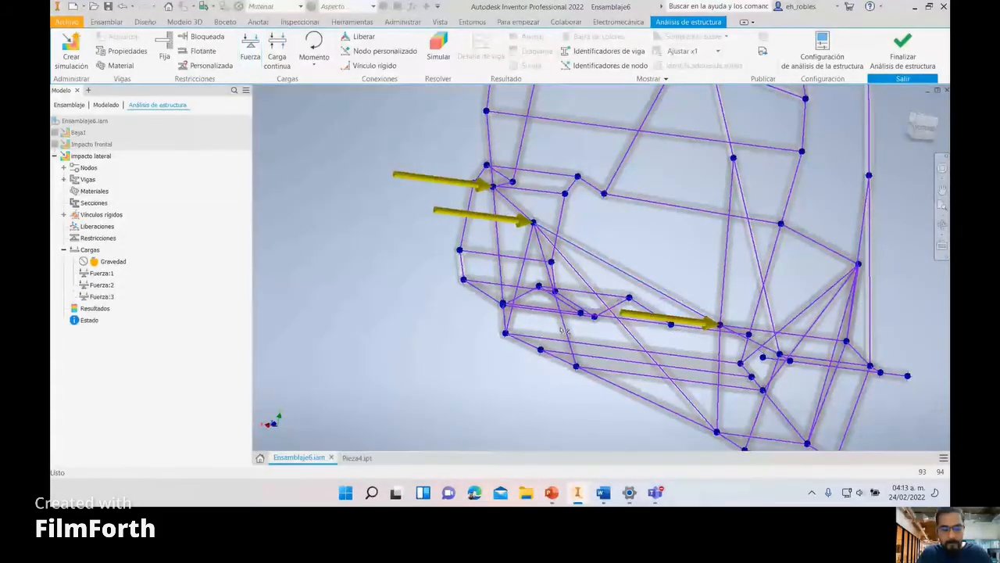
# Step: Apply a fourth inward lateral force at the lower node of the roll hoop's side, just above its base
pyautogui.keyDown('shift'); pyautogui.moveTo(566, 323); pyautogui.dragTo(582, 336, button='middle'); pyautogui.keyUp('shift')
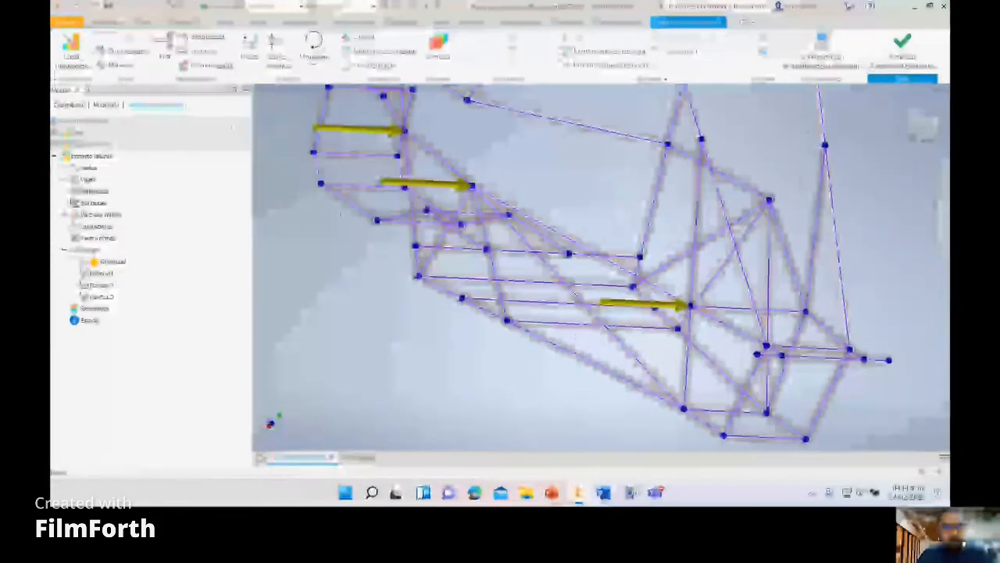
pyautogui.click(415, 247)
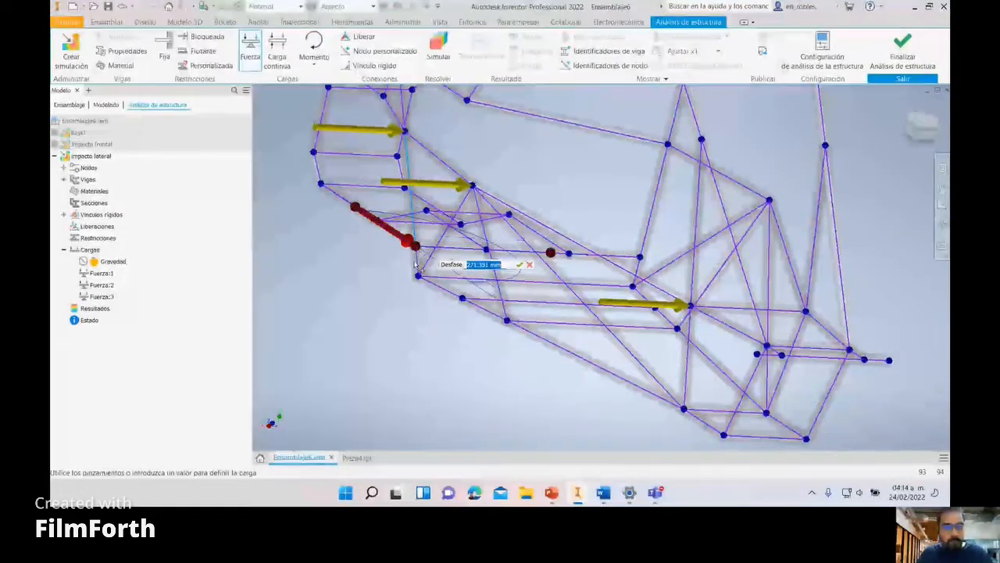
pyautogui.moveTo(550, 252); pyautogui.dragTo(371, 247)
pyautogui.click(540, 264)
# Step: Apply a fifth lateral force at the roll hoop's base node with 0 mm offset, 180° plane angle and 90° in-plane angle
pyautogui.click(250, 51)
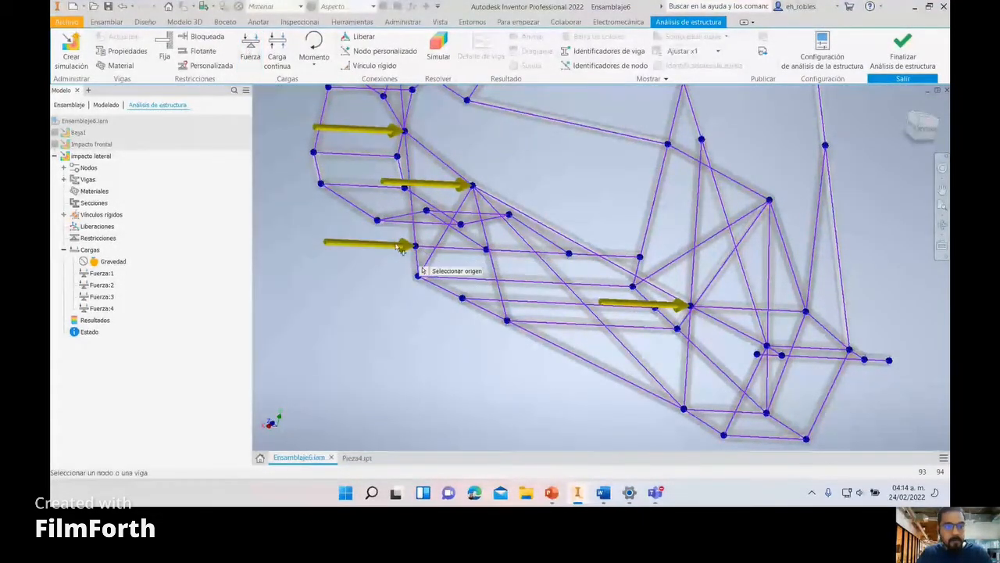
pyautogui.click(415, 258)
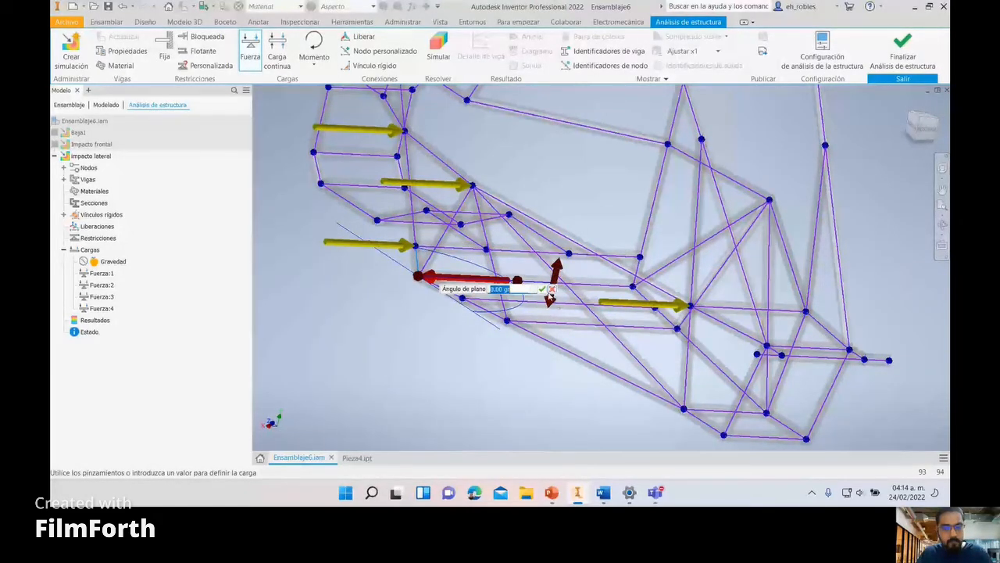
pyautogui.click(544, 290)
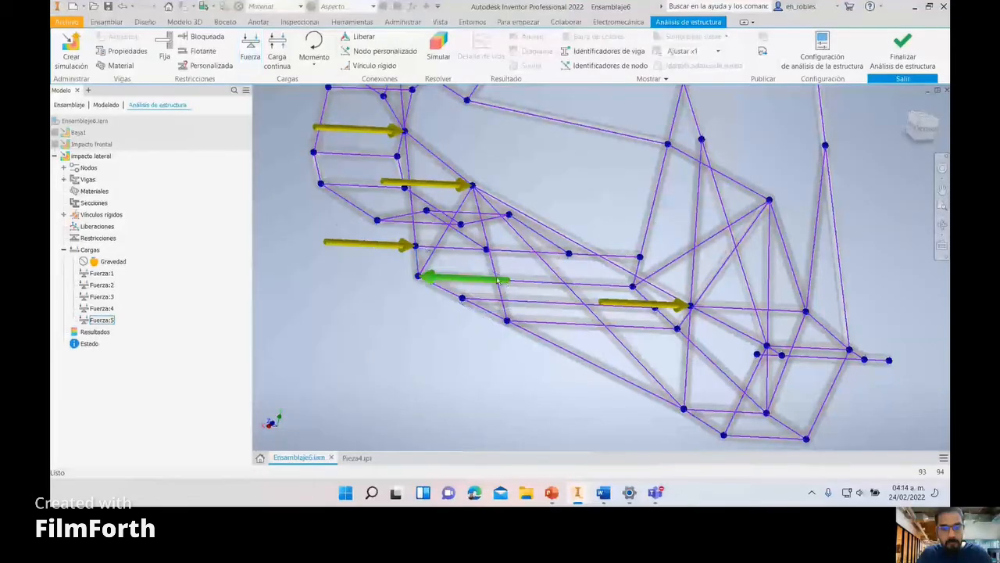
pyautogui.doubleClick(522, 283)
pyautogui.moveTo(529, 255); pyautogui.dragTo(279, 269)
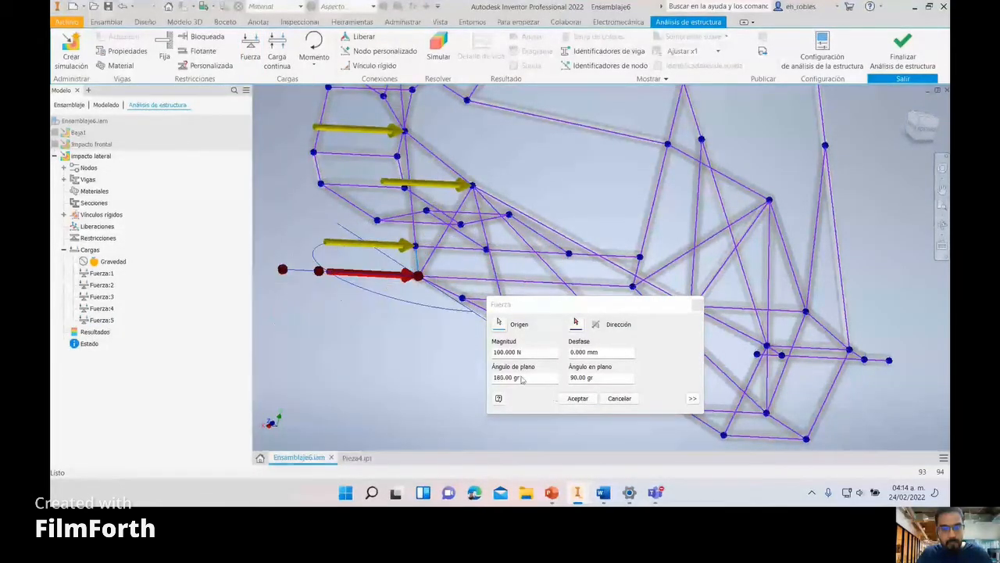
pyautogui.click(578, 398)
# Step: Apply a sixth inward lateral force at the first floor rail node ahead of the roll hoop's base
pyautogui.click(248, 49)
pyautogui.click(592, 302)
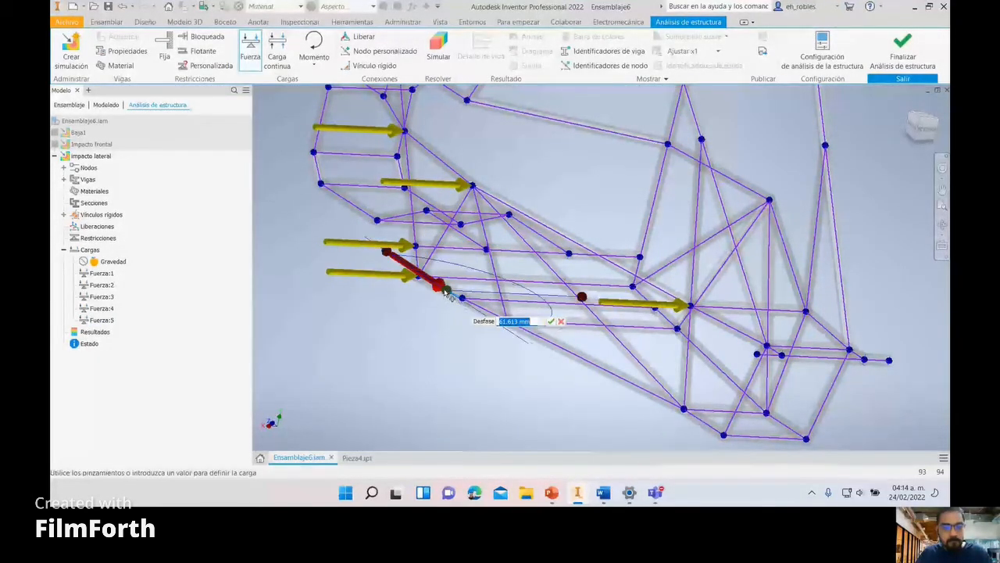
pyautogui.moveTo(561, 306); pyautogui.dragTo(327, 291)
pyautogui.click(575, 322)
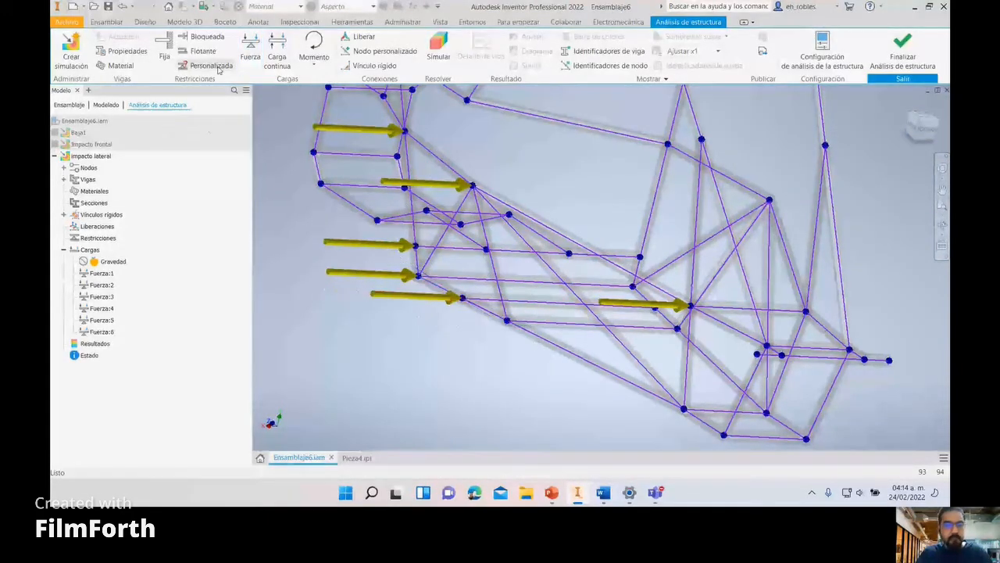
# Step: Apply a seventh lateral force at the second floor rail node ahead of the roll hoop, parallel to the others
pyautogui.click(508, 321)
pyautogui.moveTo(447, 282); pyautogui.dragTo(607, 325)
pyautogui.moveTo(642, 326); pyautogui.dragTo(470, 321)
pyautogui.click(615, 341)
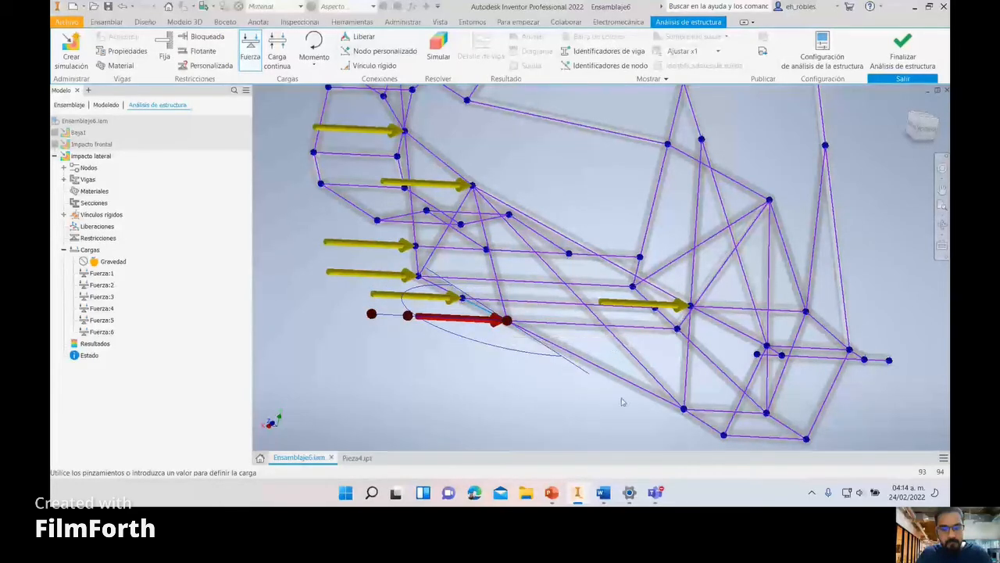
# Step: Apply an eighth inward lateral force at the front lower node where the long floor rail ends
pyautogui.click(588, 334)
pyautogui.moveTo(589, 336); pyautogui.dragTo(601, 368)
pyautogui.click(701, 362)
pyautogui.scroll(-3, 497, 279)
pyautogui.press('Escape')
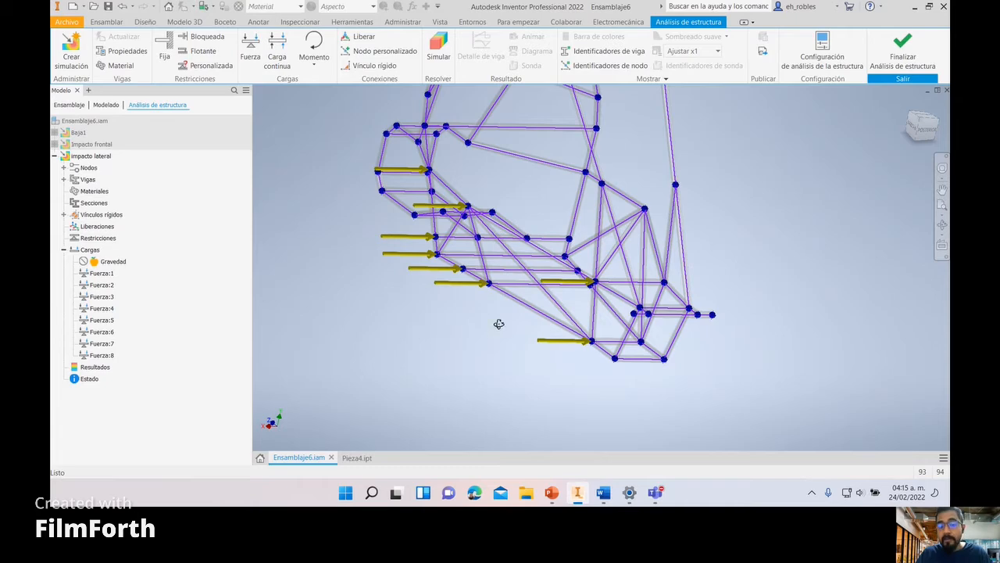
pyautogui.keyDown('shift'); pyautogui.moveTo(499, 324); pyautogui.dragTo(418, 319, button='middle'); pyautogui.keyUp('shift')
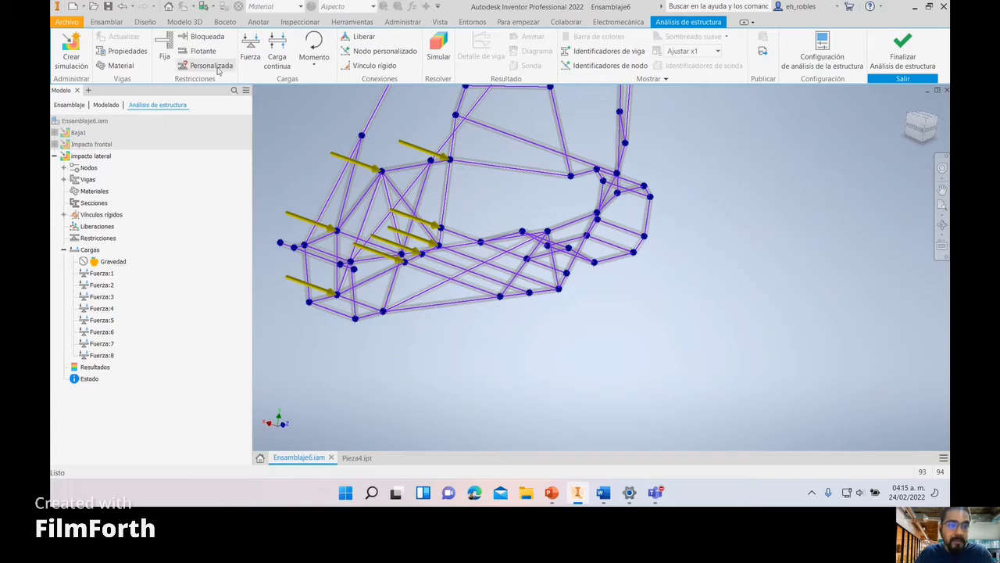
# Step: Add a fixed constraint at the front lower node of the floor rail on the side opposite the lateral forces
pyautogui.click(165, 52)
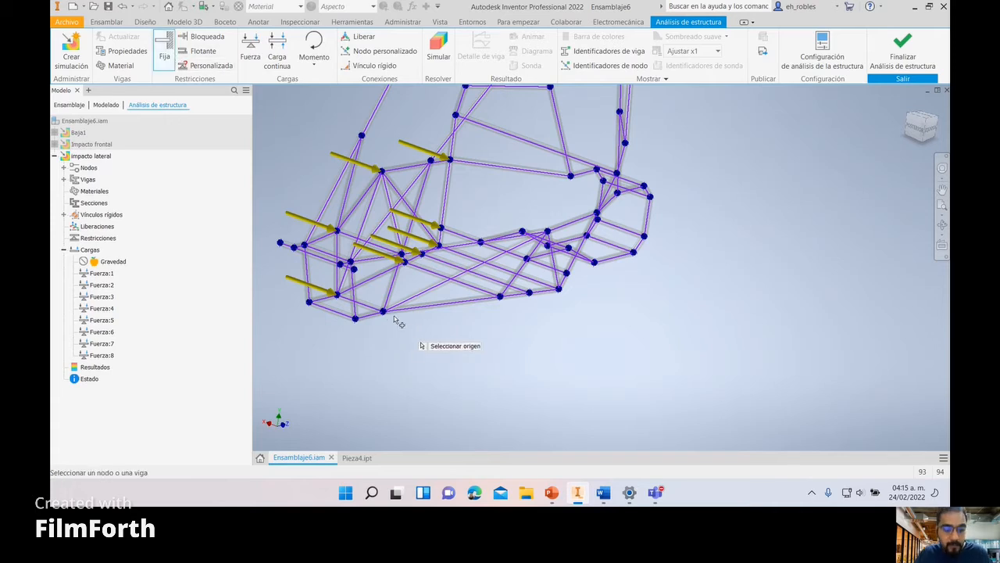
pyautogui.keyDown('shift'); pyautogui.moveTo(393, 314); pyautogui.dragTo(383, 324, button='middle'); pyautogui.keyUp('shift')
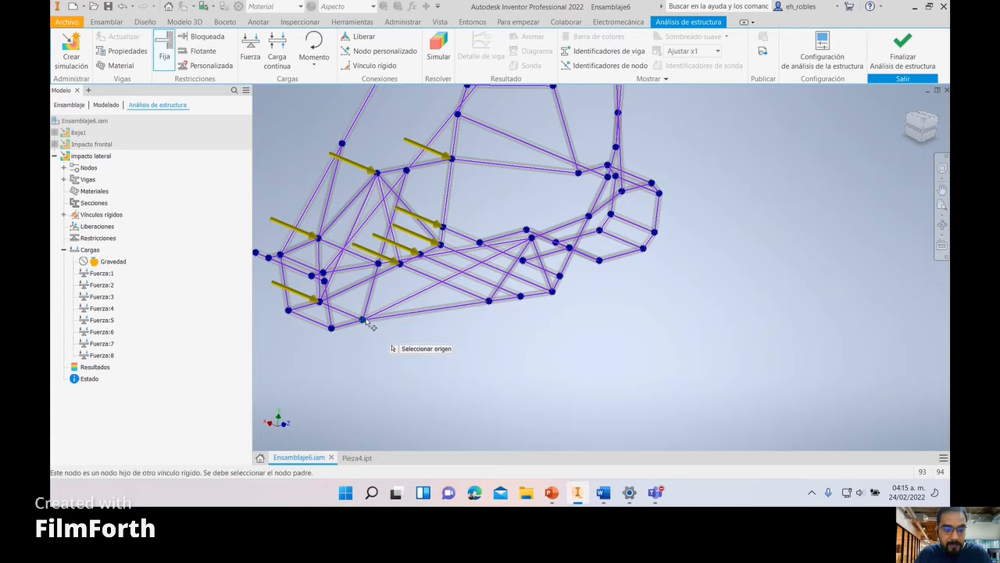
pyautogui.click(379, 320)
pyautogui.moveTo(375, 321); pyautogui.dragTo(355, 325)
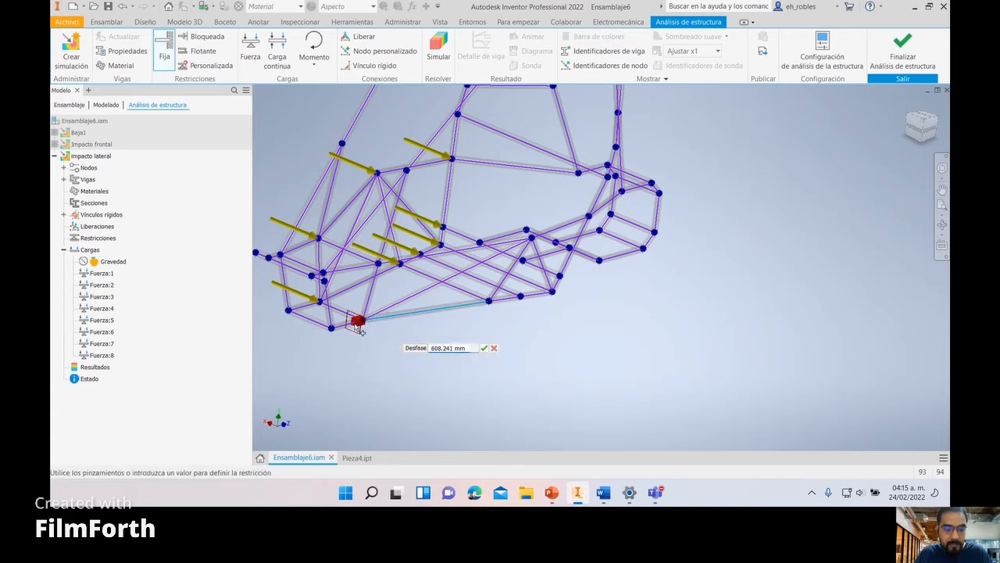
pyautogui.click(483, 348)
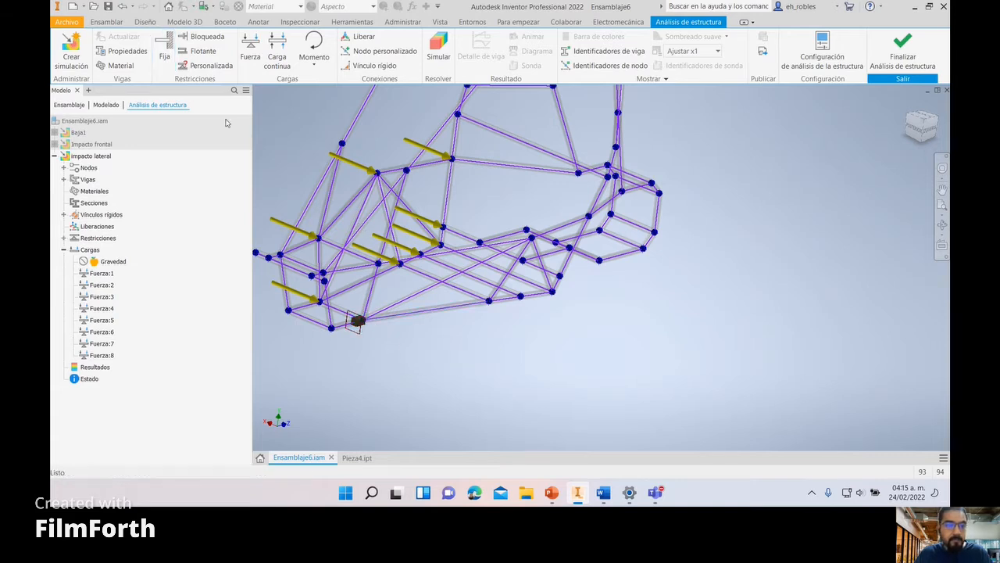
# Step: Add a second fixed constraint at the front node of the upper side rail on the unloaded side
pyautogui.click(167, 49)
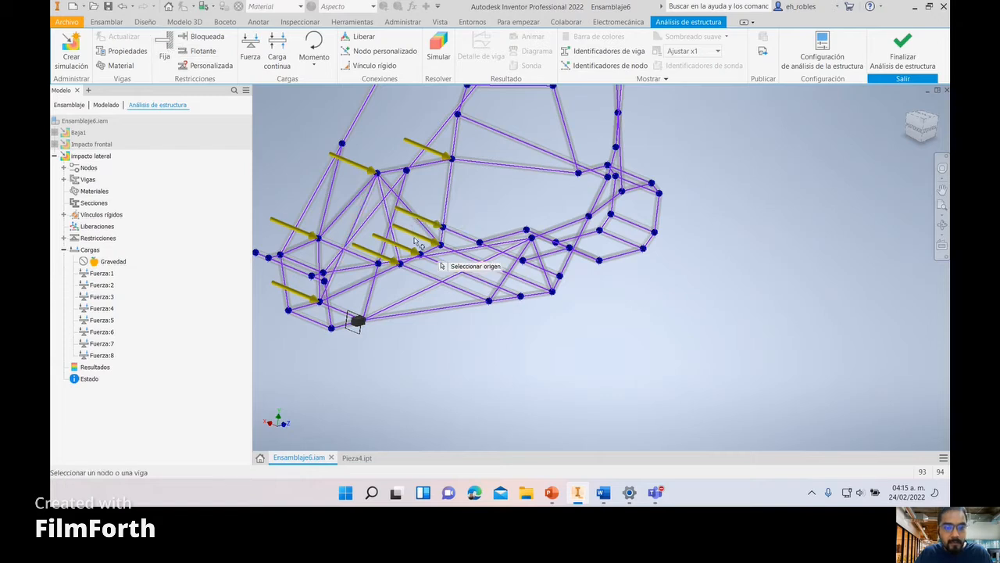
pyautogui.click(441, 261)
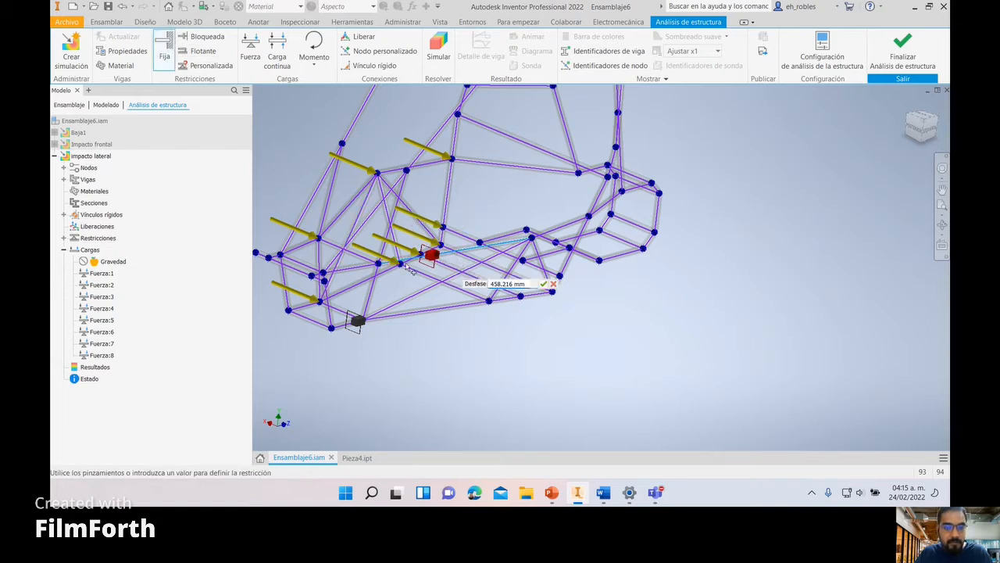
pyautogui.moveTo(410, 268); pyautogui.dragTo(376, 281)
pyautogui.click(543, 284)
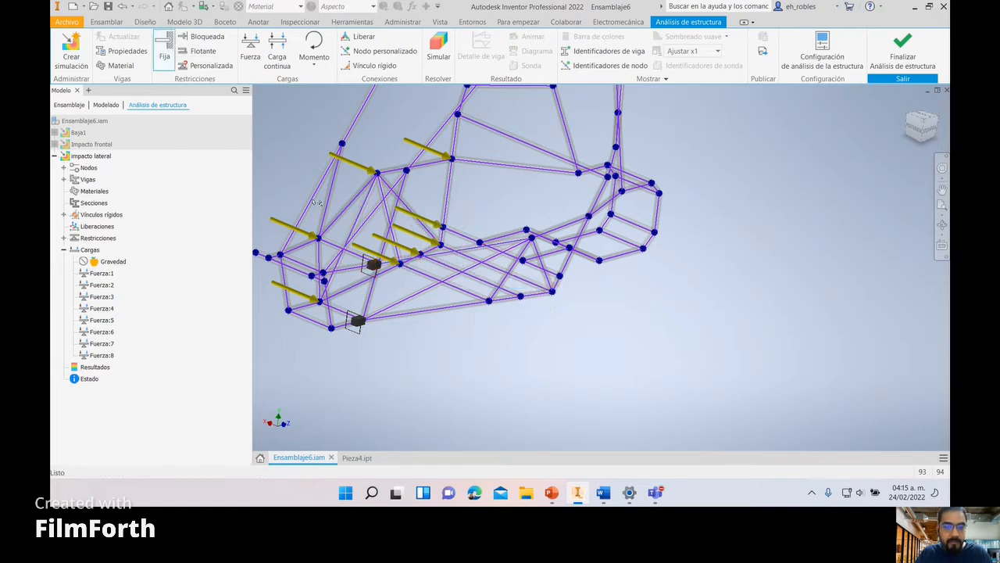
# Step: Fix the unloaded side's upper rail at its middle bracing node and at its rear node on the roll hoop
pyautogui.click(162, 45)
pyautogui.click(526, 243)
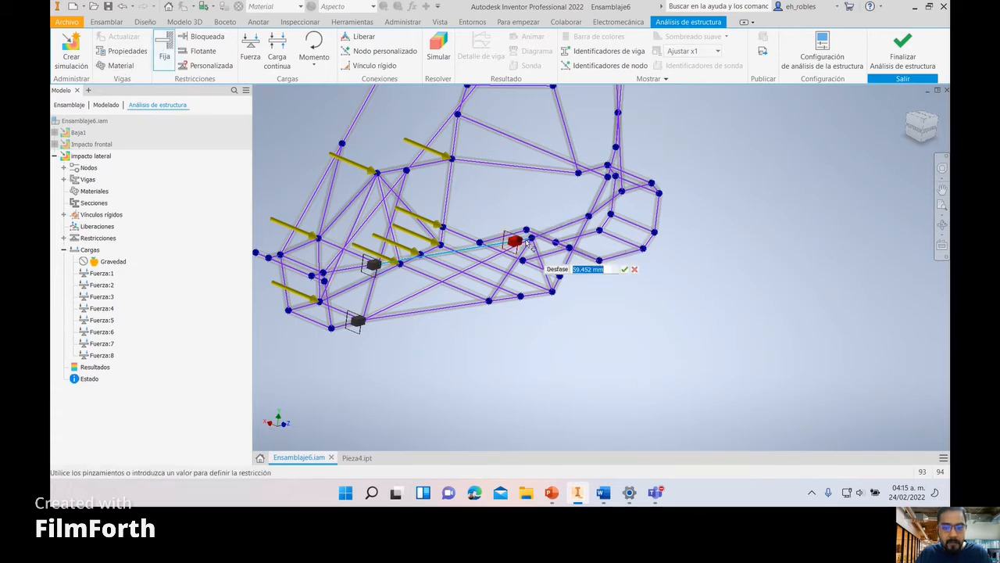
pyautogui.click(625, 270)
pyautogui.click(163, 47)
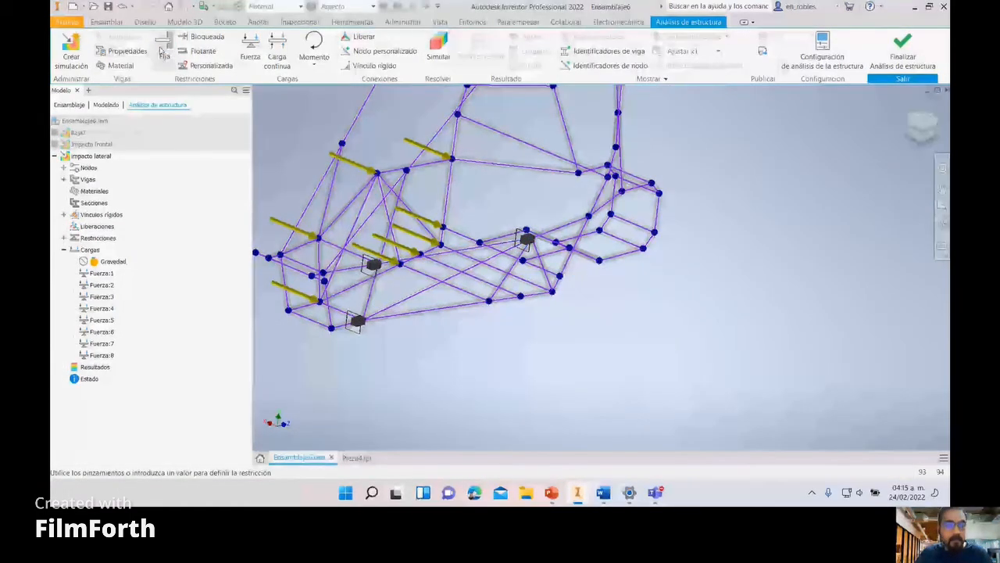
pyautogui.click(561, 227)
pyautogui.moveTo(580, 228); pyautogui.dragTo(592, 226)
pyautogui.click(670, 257)
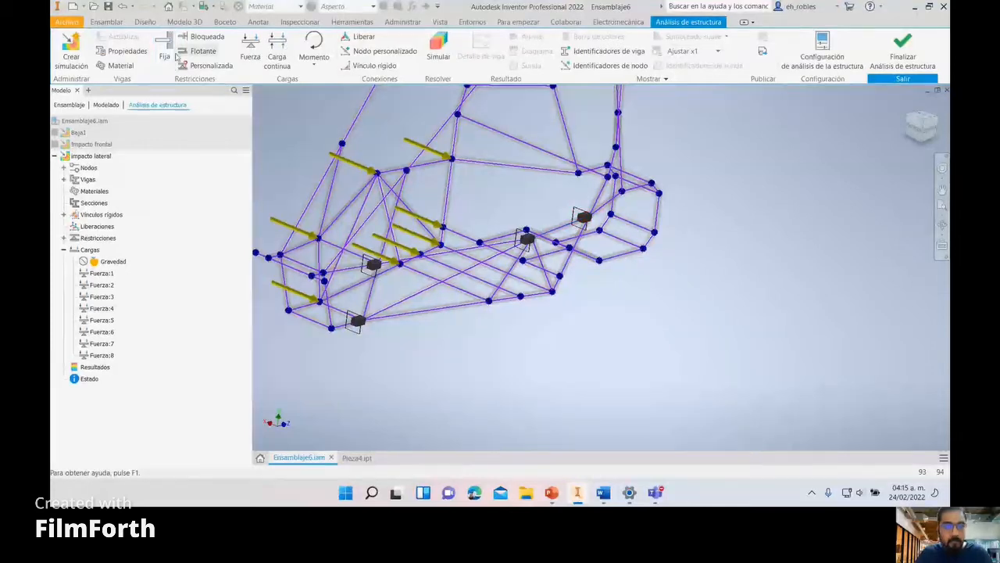
# Step: Fix the roll hoop's lower leg node just above its base and the first floor rail node ahead of it where the long rail ends
pyautogui.click(165, 48)
pyautogui.click(556, 276)
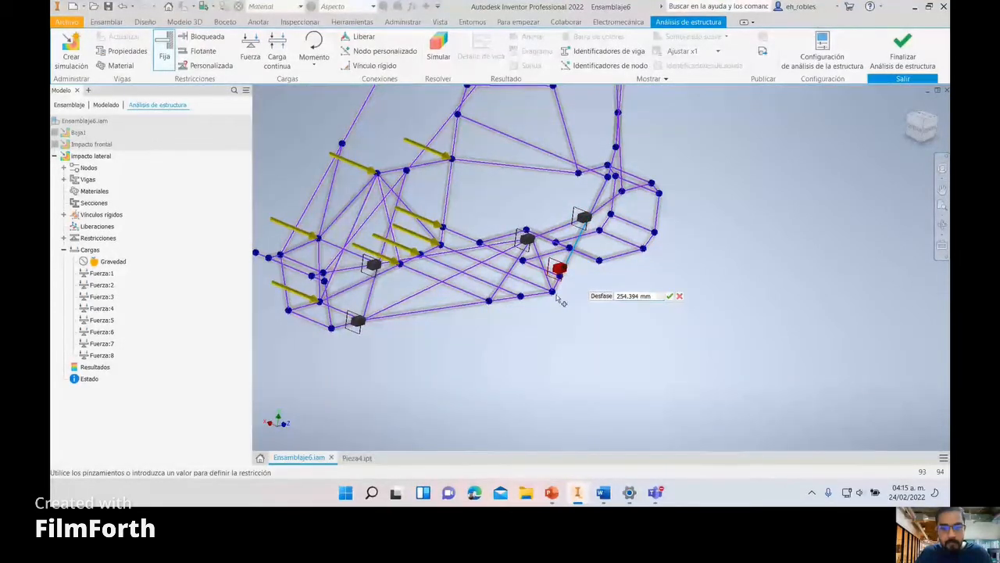
pyautogui.click(669, 296)
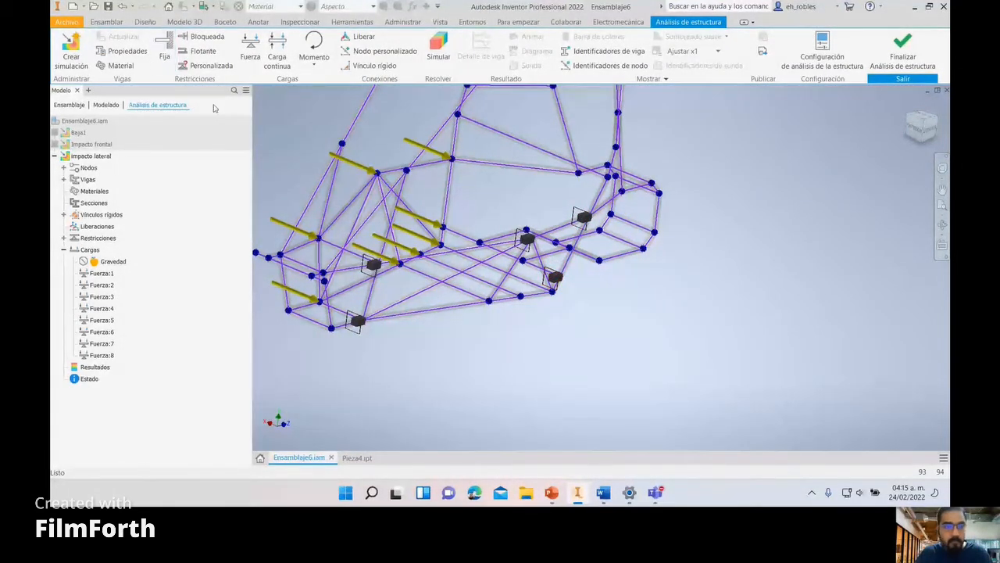
pyautogui.click(164, 48)
pyautogui.click(441, 310)
pyautogui.click(542, 340)
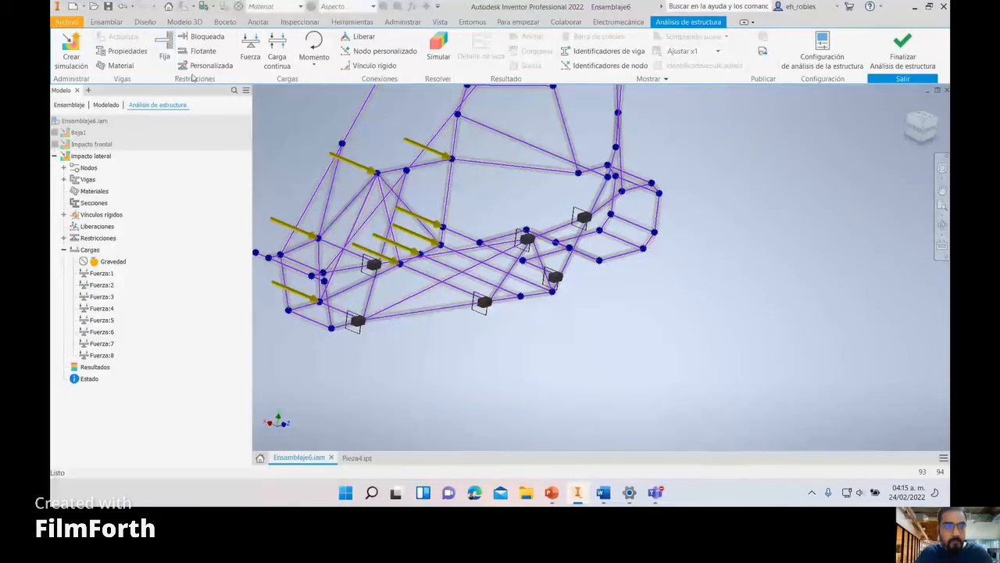
# Step: Fix the last two floor rail nodes on the unloaded side, ending at the roll hoop's base
pyautogui.click(164, 49)
pyautogui.click(516, 309)
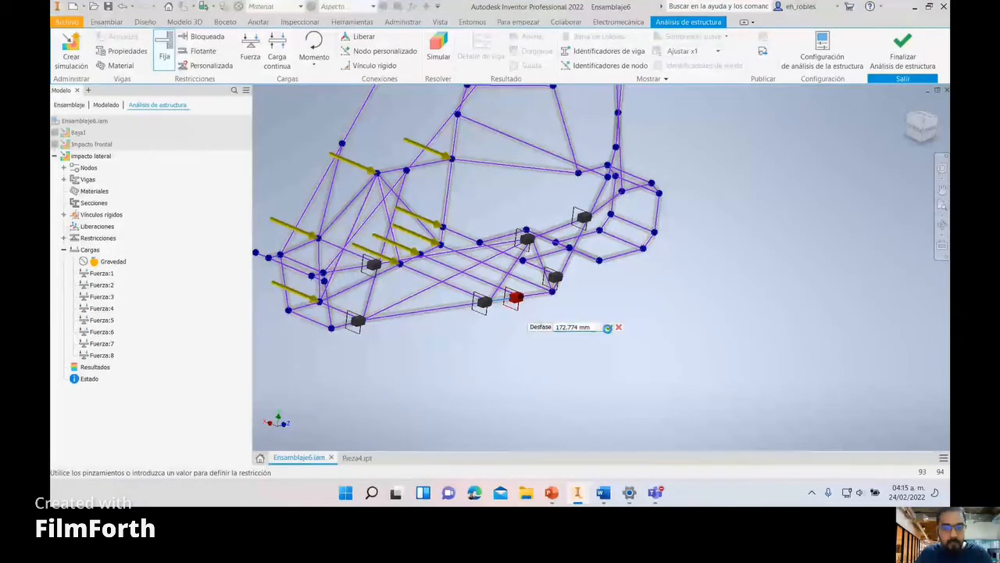
pyautogui.click(608, 328)
pyautogui.click(164, 48)
pyautogui.click(539, 298)
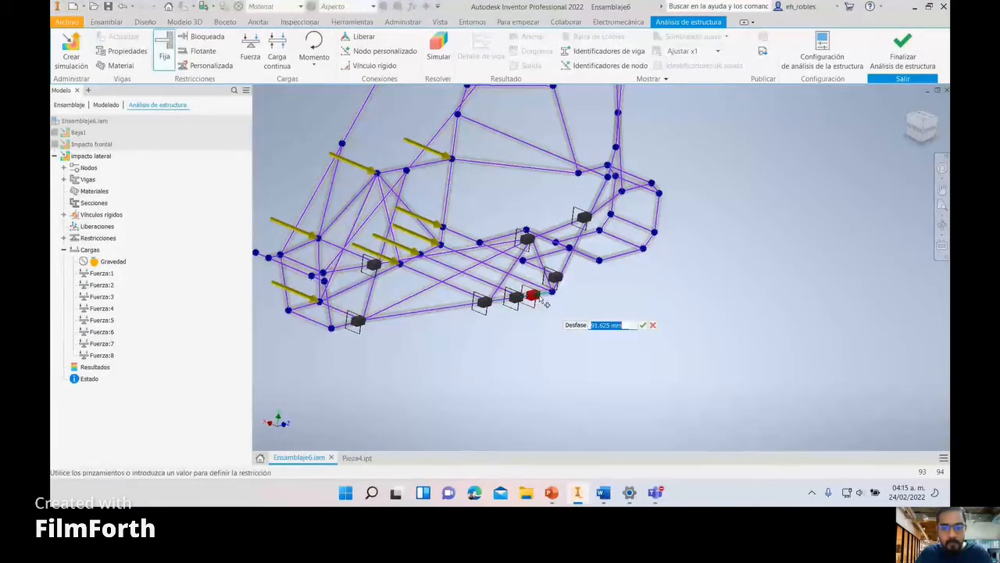
pyautogui.click(644, 325)
# Step: Run the lateral impact simulation and examine the displacement plot on the deformed chassis
pyautogui.moveTo(590, 300); pyautogui.dragTo(645, 320, button='middle')
pyautogui.scroll(3, 651, 331)
pyautogui.click(439, 48)
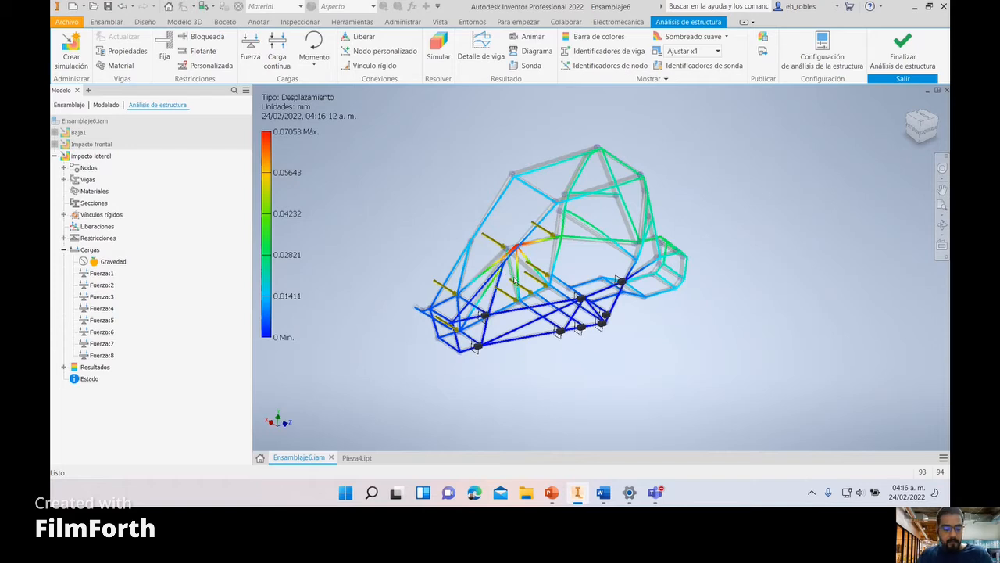
pyautogui.keyDown('shift'); pyautogui.moveTo(514, 280); pyautogui.dragTo(506, 270, button='middle'); pyautogui.keyUp('shift')
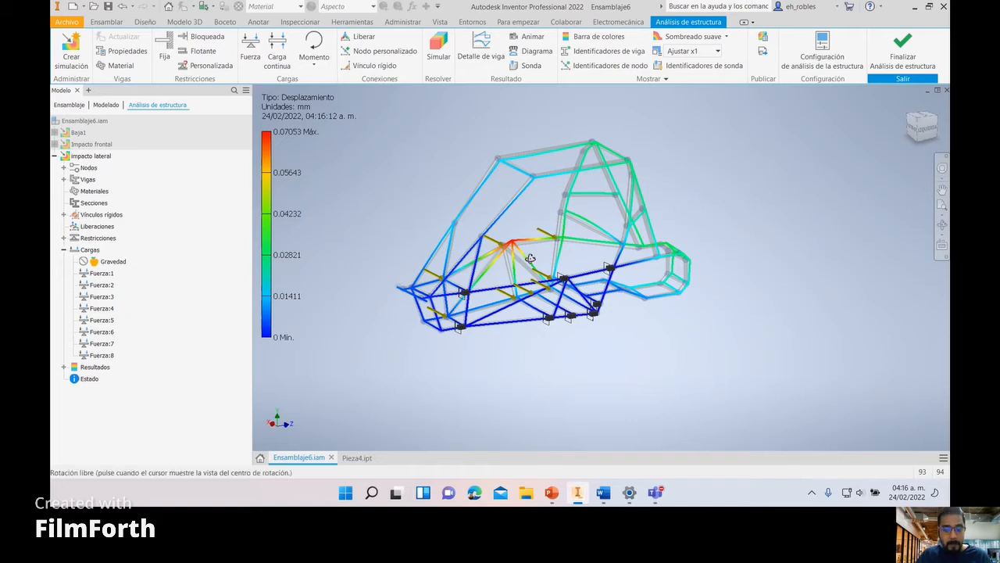
pyautogui.keyDown('shift'); pyautogui.moveTo(525, 256); pyautogui.dragTo(547, 269, button='middle'); pyautogui.keyUp('shift')
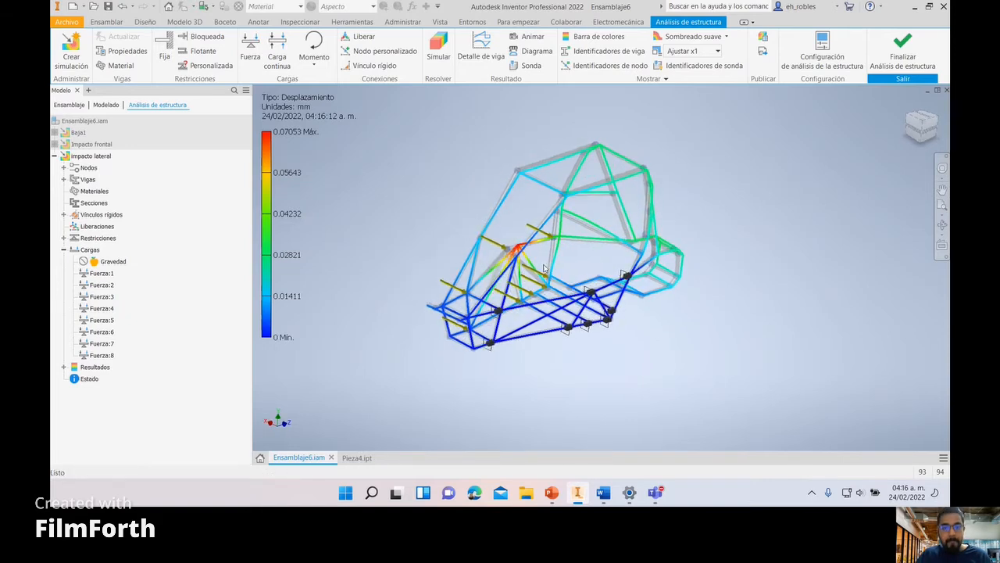
# Step: Examine the beam detail of the most displaced side impact tube, viewing its Mx moment diagram
pyautogui.click(480, 49)
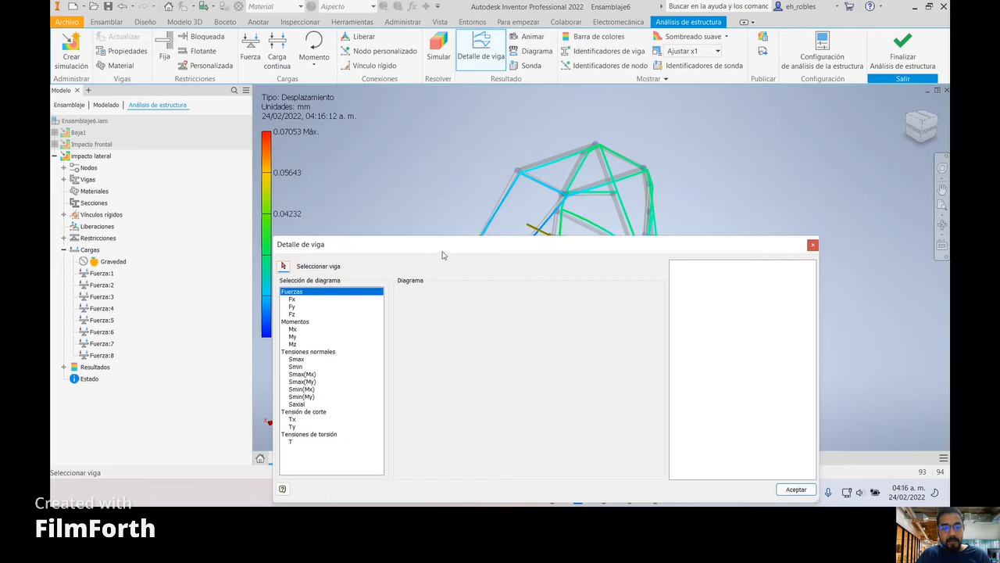
pyautogui.moveTo(443, 255); pyautogui.dragTo(449, 325)
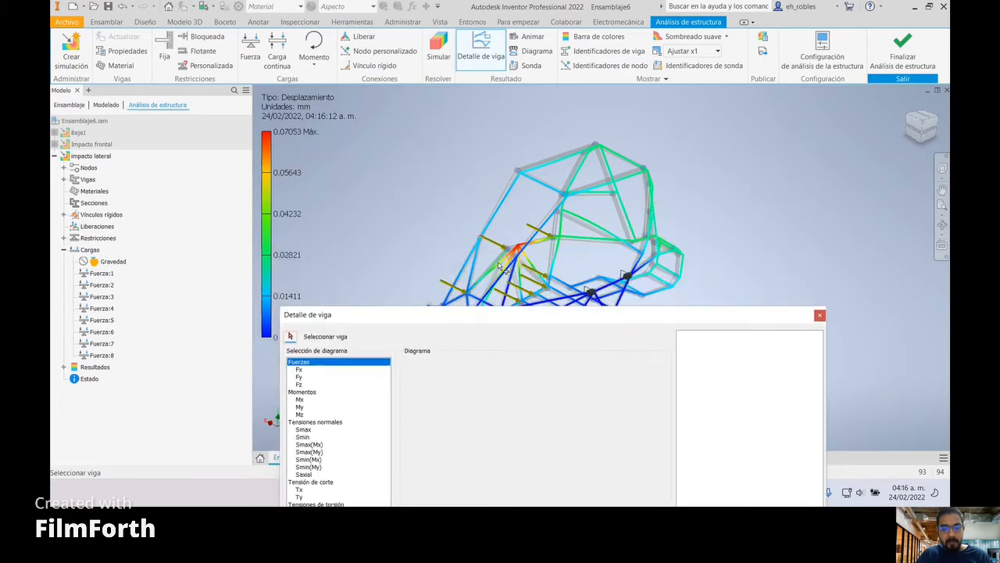
pyautogui.click(500, 266)
pyautogui.click(300, 399)
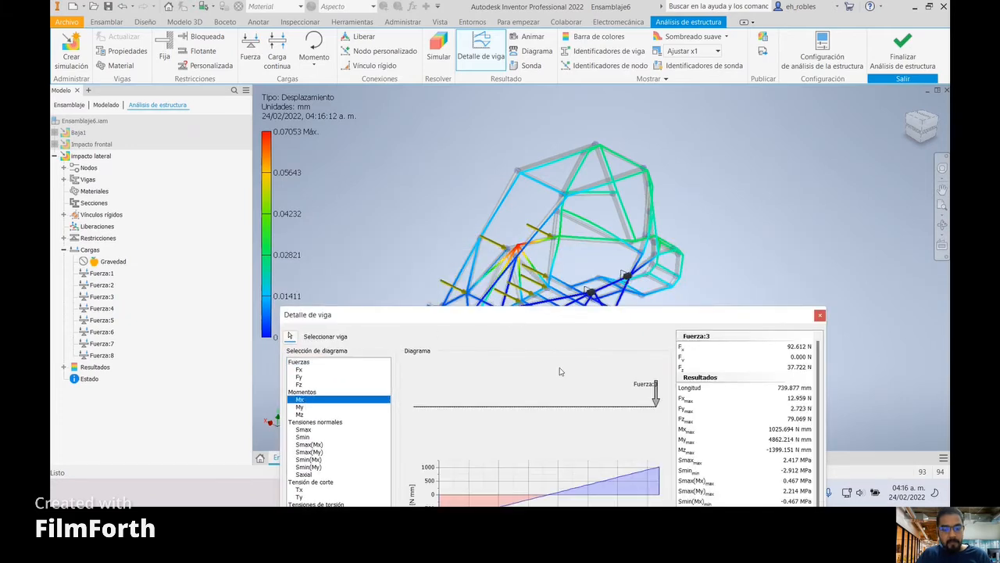
pyautogui.moveTo(600, 318); pyautogui.dragTo(606, 153)
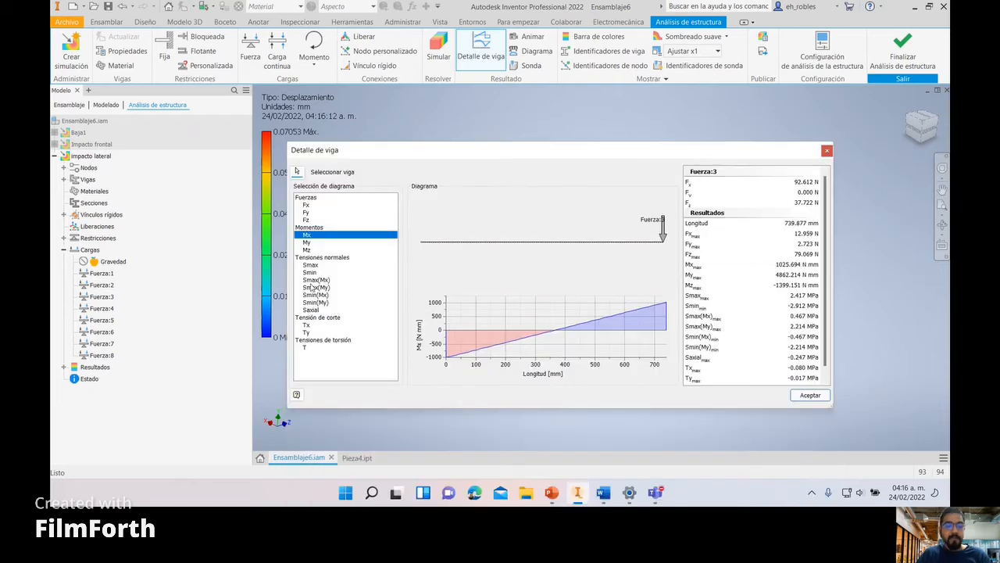
pyautogui.moveTo(767, 155); pyautogui.dragTo(779, 174)
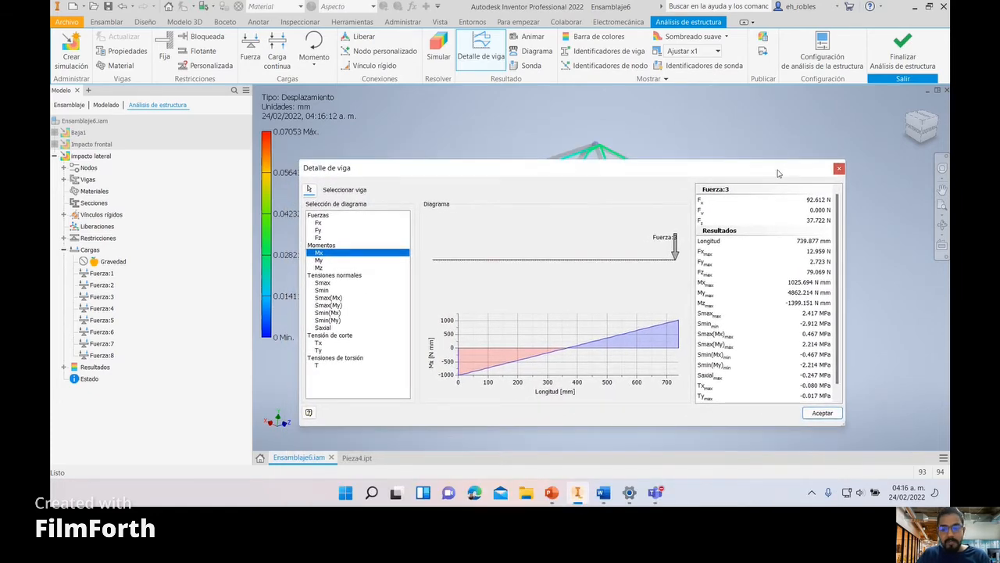
pyautogui.click(838, 169)
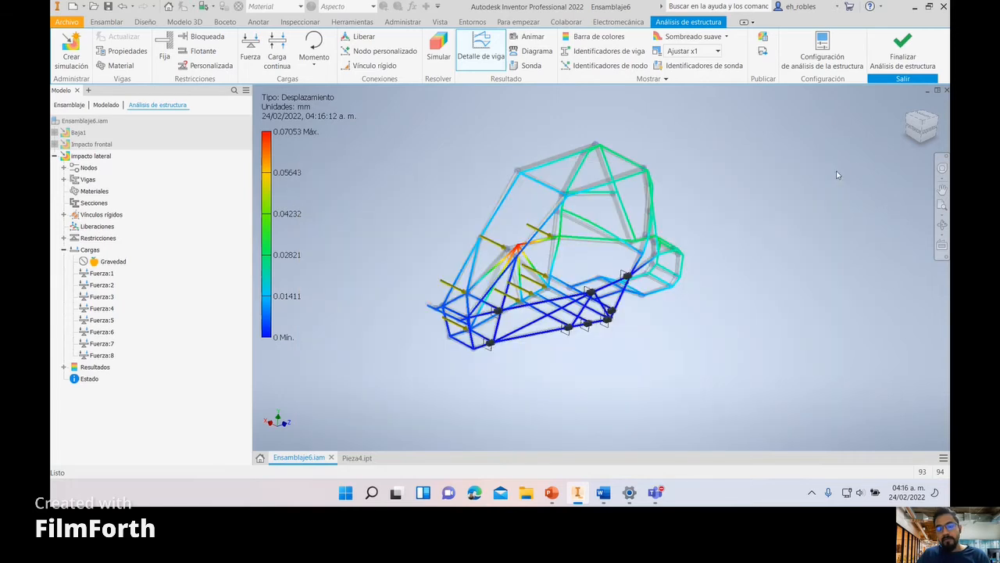
# Step: Play the displacement animation at slow speed (Lento) with the chassis seen from behind
pyautogui.moveTo(692, 284); pyautogui.dragTo(659, 254, button='middle')
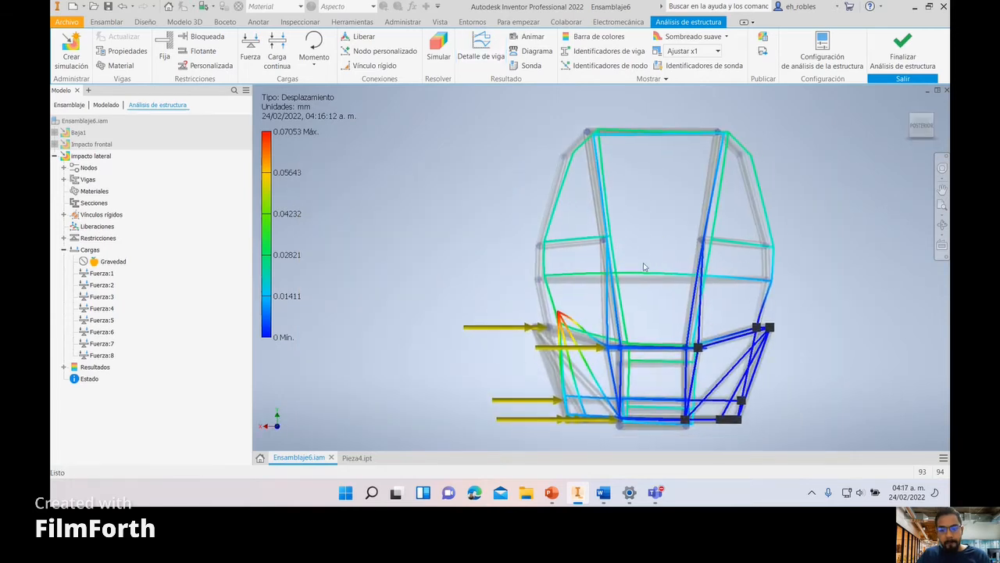
pyautogui.click(521, 37)
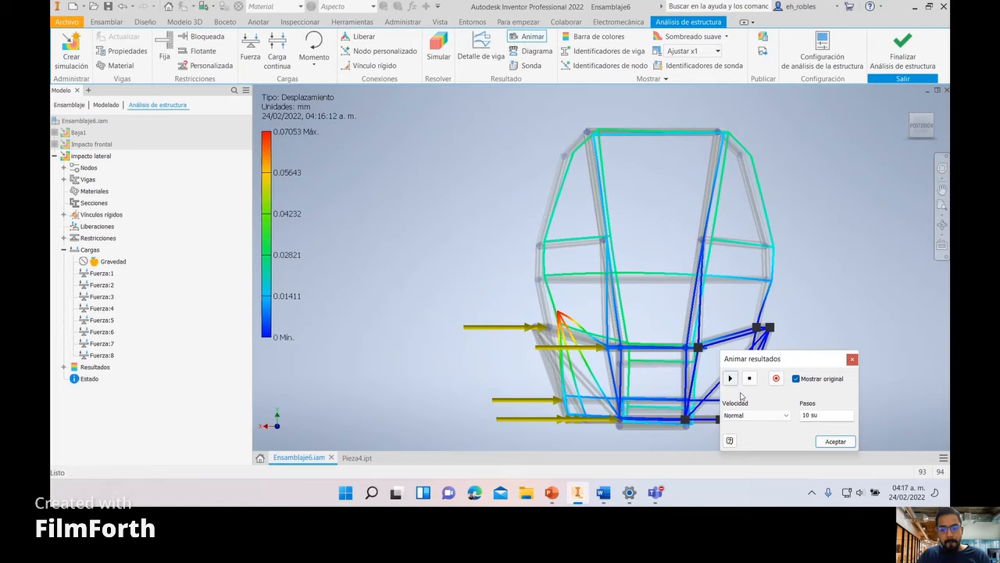
pyautogui.click(754, 415)
pyautogui.click(738, 431)
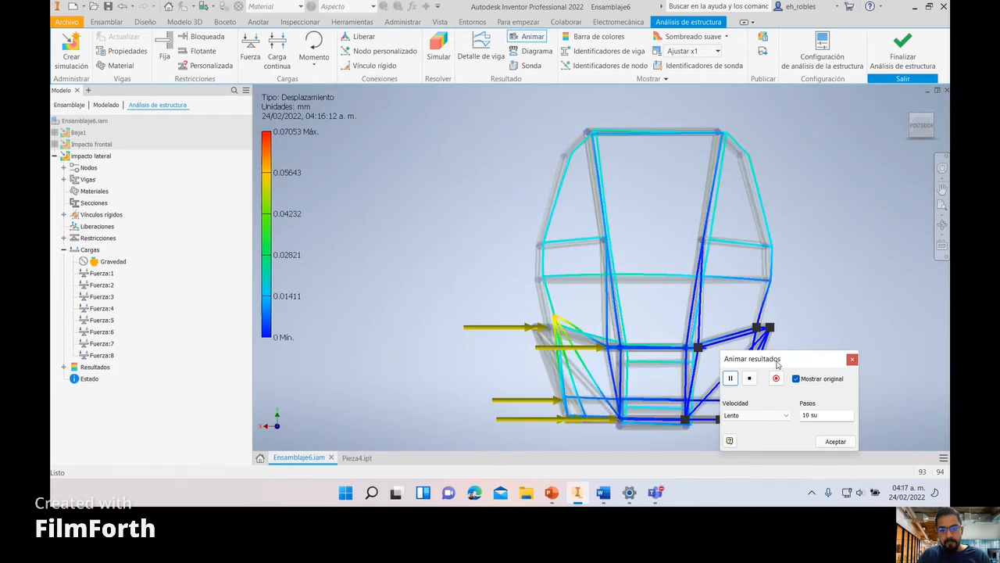
pyautogui.click(835, 441)
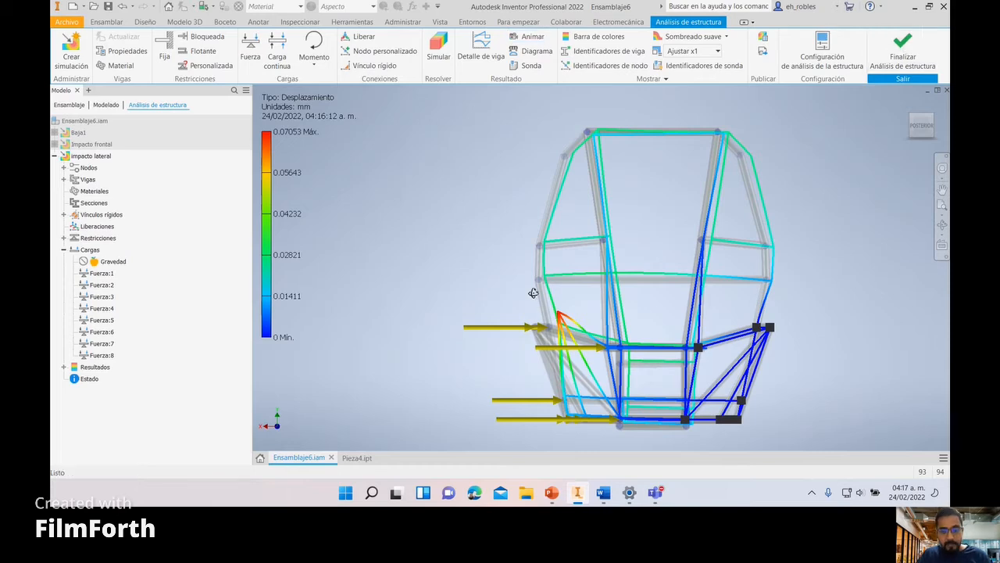
# Step: Create a new static analysis simulation named Volcadura
pyautogui.keyDown('shift'); pyautogui.moveTo(533, 293); pyautogui.dragTo(718, 314, button='middle'); pyautogui.keyUp('shift')
pyautogui.click(71, 52)
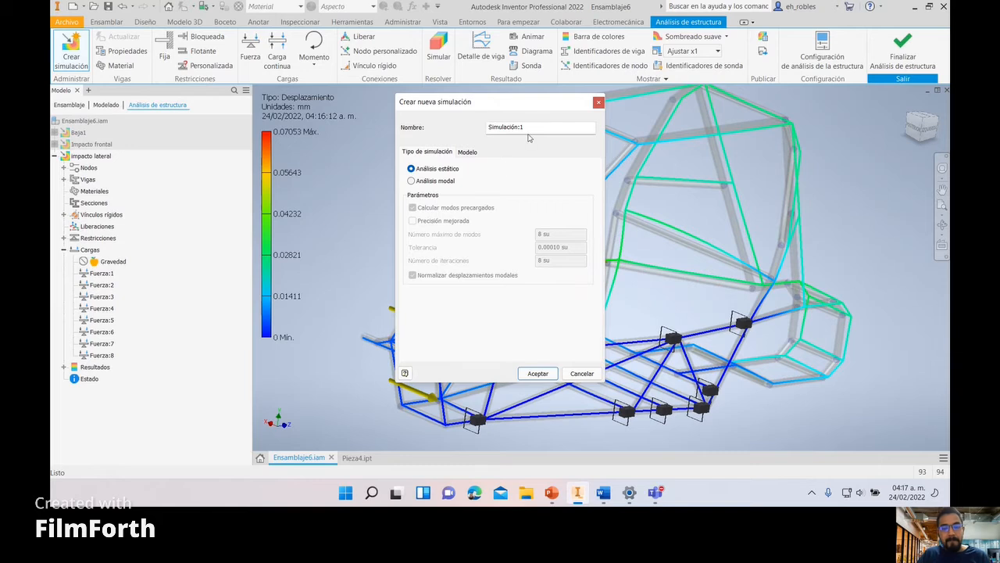
pyautogui.moveTo(530, 130); pyautogui.dragTo(458, 125)
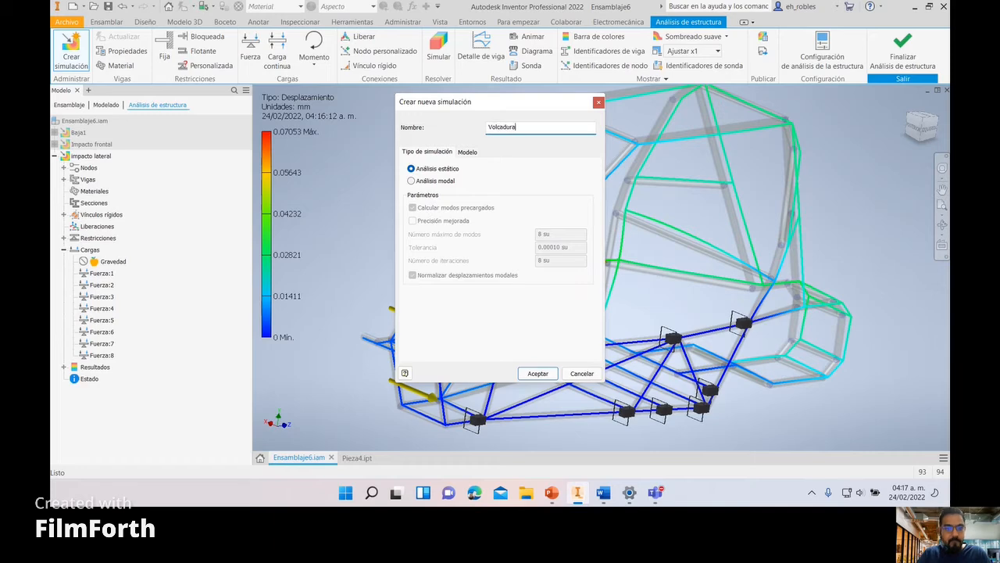
pyautogui.click(538, 373)
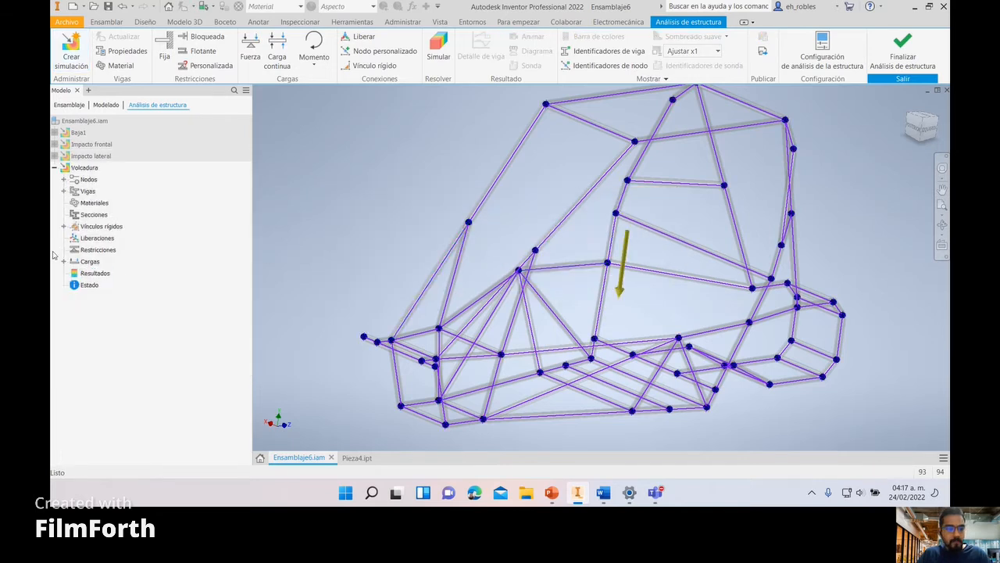
# Step: Deactivate the gravity load in the Volcadura simulation
pyautogui.click(64, 262)
pyautogui.rightClick(99, 278)
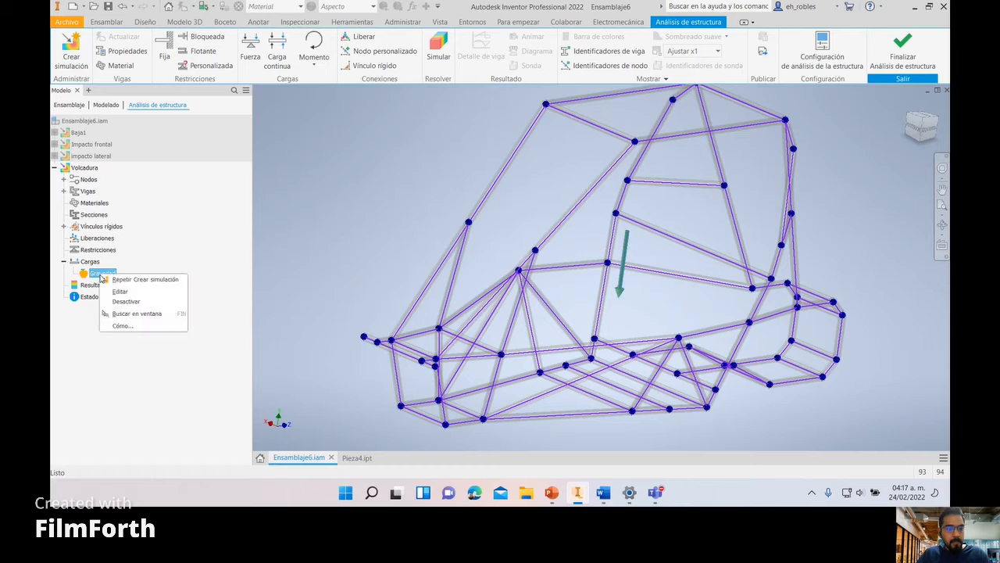
pyautogui.click(126, 301)
# Step: Add a 100 N force directed downward at the front end of the far roof tube
pyautogui.moveTo(729, 202); pyautogui.dragTo(705, 245, button='middle')
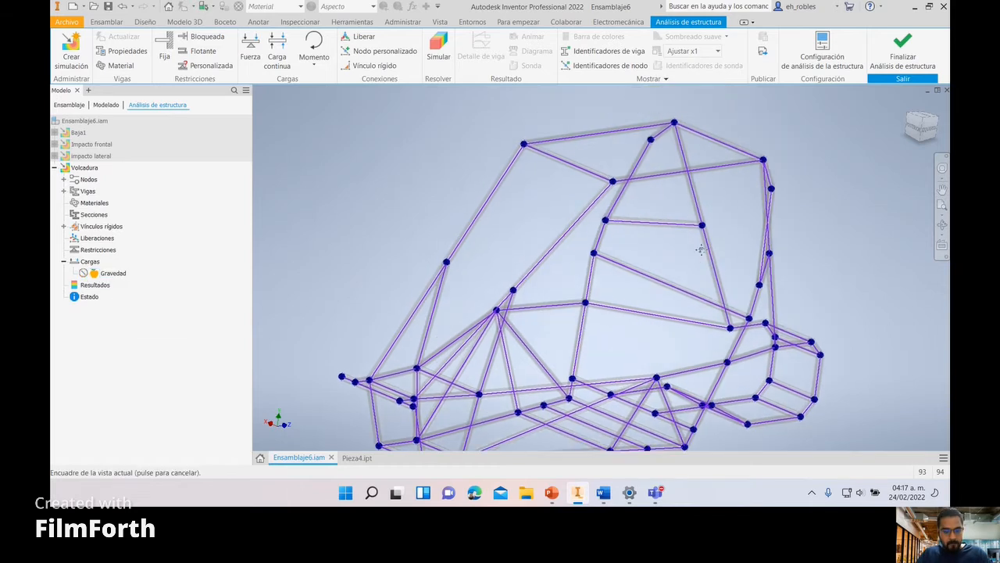
pyautogui.click(256, 57)
pyautogui.click(596, 137)
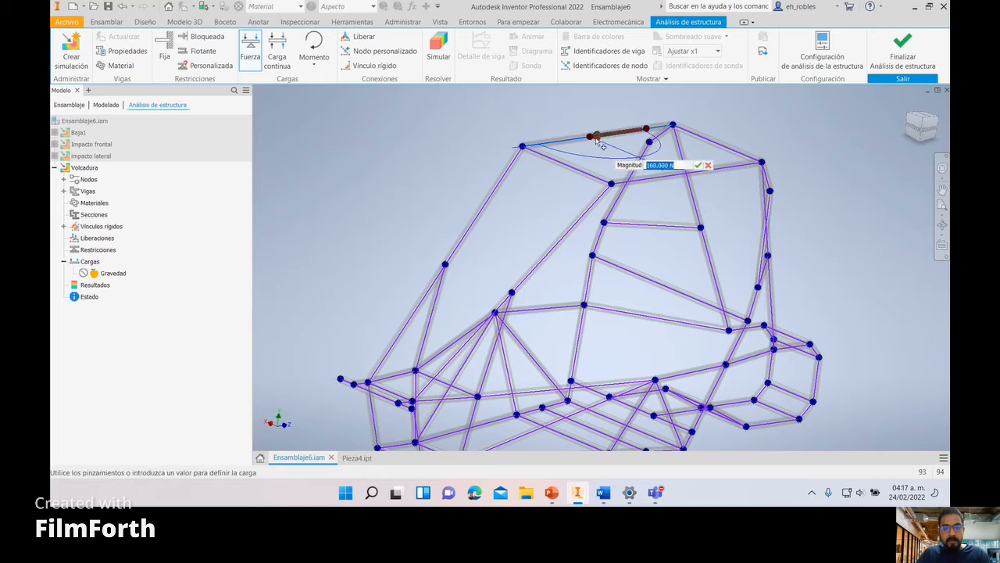
pyautogui.moveTo(591, 137); pyautogui.dragTo(511, 147)
pyautogui.moveTo(595, 177); pyautogui.dragTo(578, 157)
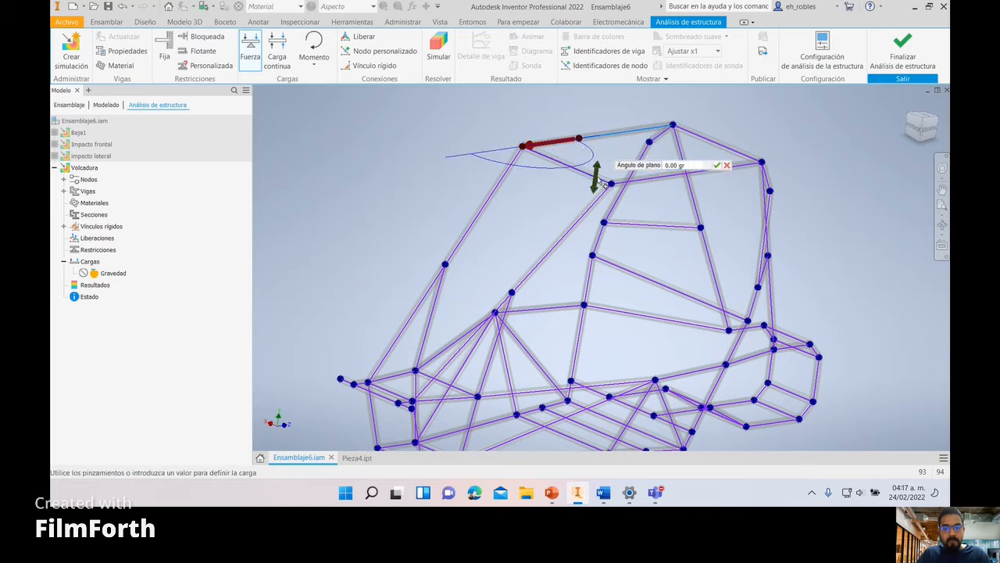
pyautogui.moveTo(603, 184); pyautogui.dragTo(533, 111)
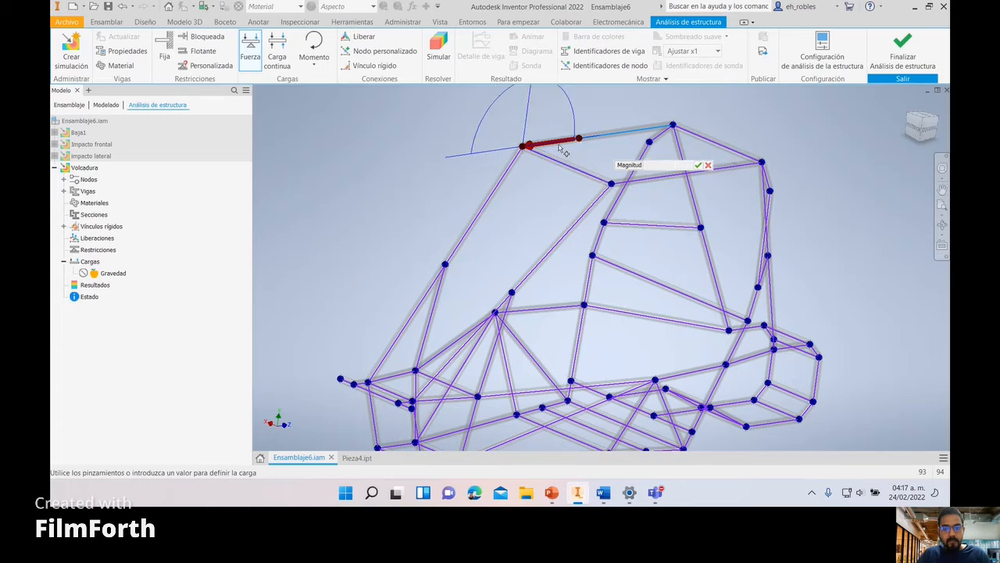
pyautogui.moveTo(581, 141); pyautogui.dragTo(589, 203, button='middle')
pyautogui.moveTo(592, 207); pyautogui.dragTo(547, 148)
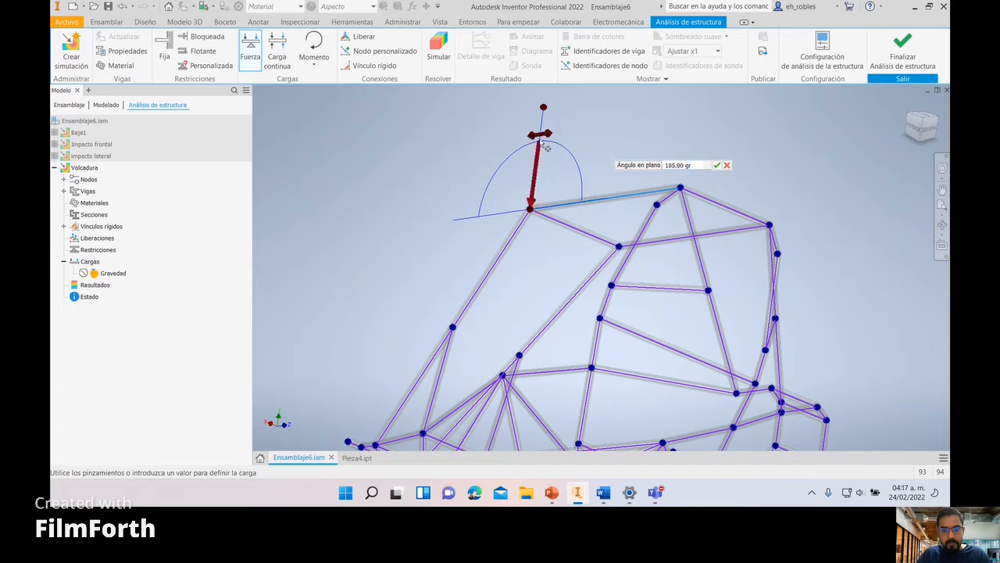
pyautogui.click(715, 166)
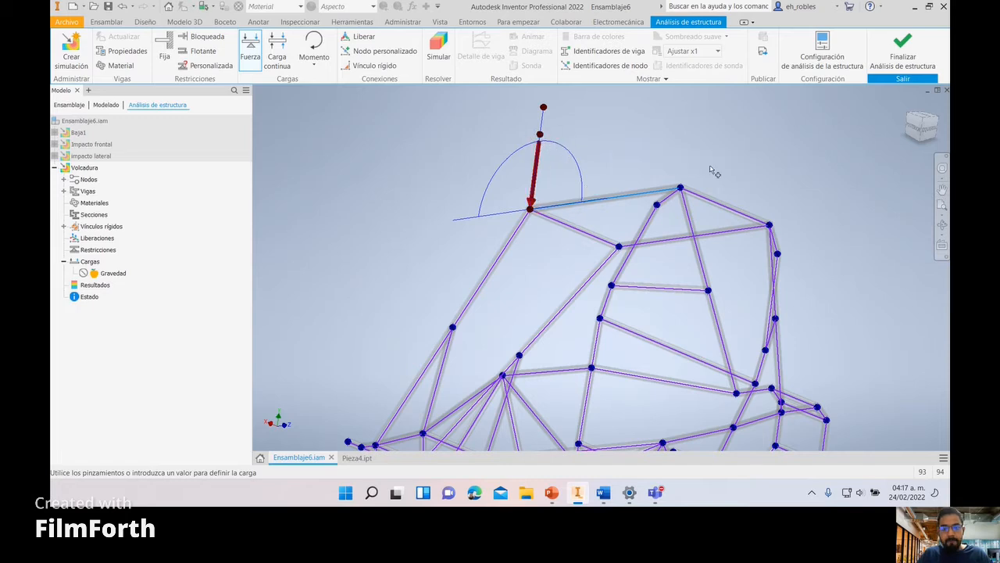
# Step: Add a downward 100 N force at the front end of the near roof tube, with plane angle 270° and in-plane angle 90°
pyautogui.click(659, 242)
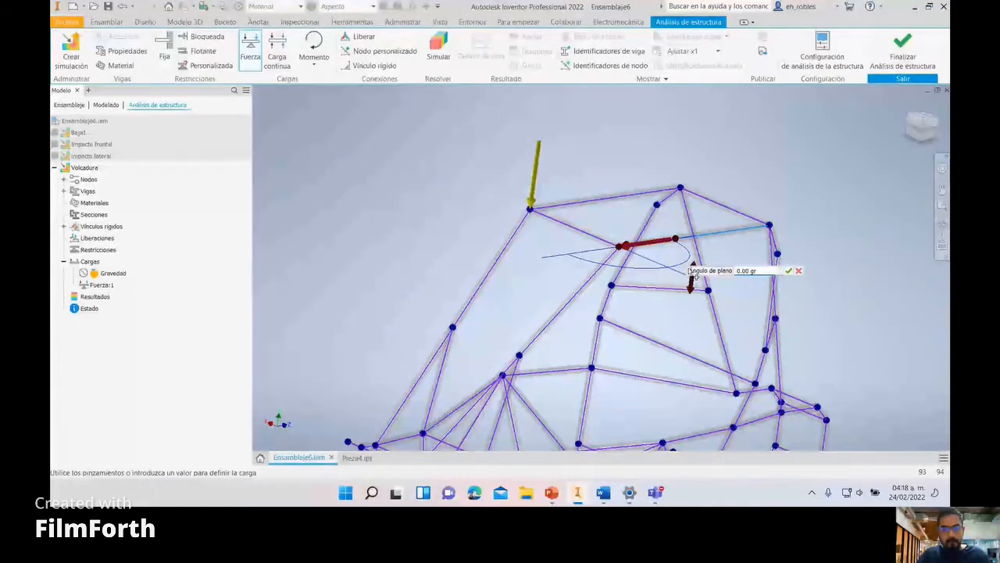
pyautogui.moveTo(691, 271); pyautogui.dragTo(632, 144)
pyautogui.moveTo(675, 239); pyautogui.dragTo(628, 172)
pyautogui.click(788, 271)
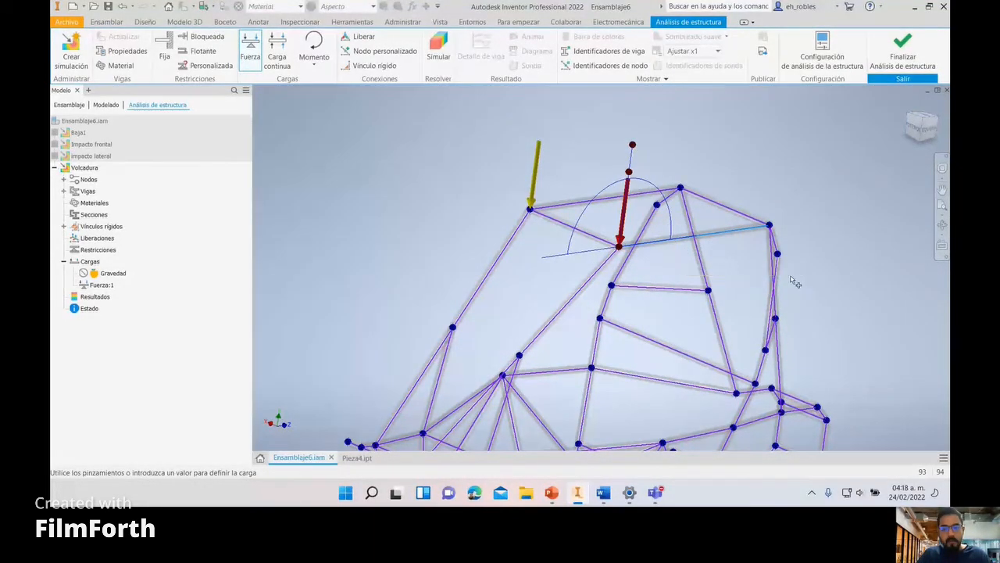
# Step: Add a downward force at the rear end of the far roof tube, with a plane angle of 270°
pyautogui.click(250, 50)
pyautogui.click(595, 199)
pyautogui.moveTo(596, 201); pyautogui.dragTo(684, 185)
pyautogui.moveTo(754, 218); pyautogui.dragTo(685, 141)
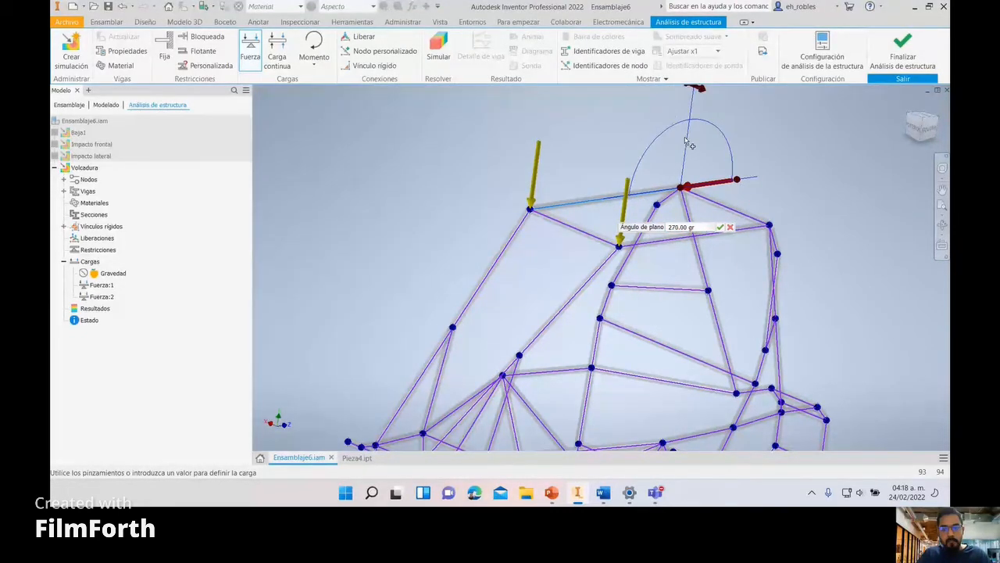
pyautogui.moveTo(736, 180); pyautogui.dragTo(691, 113)
pyautogui.click(701, 231)
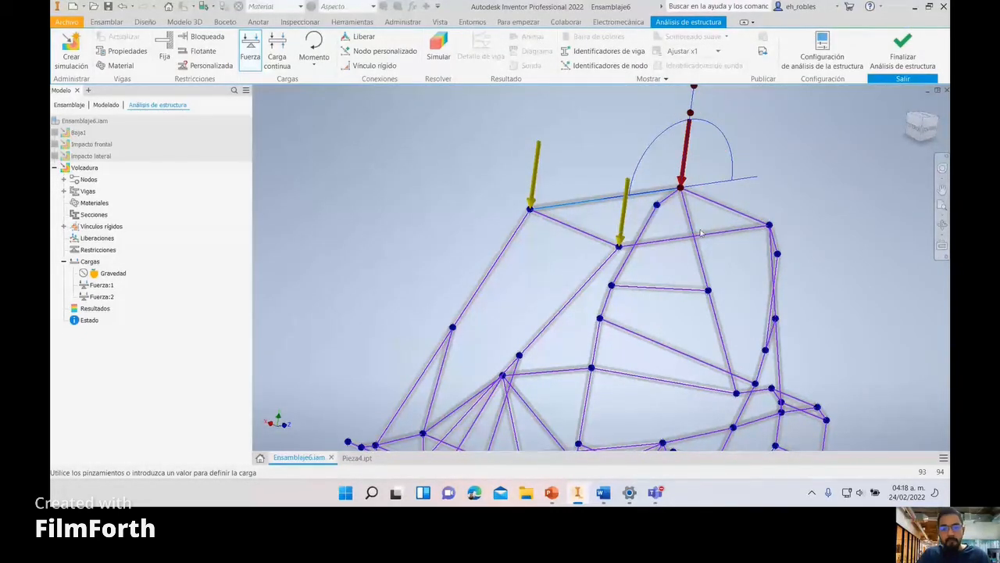
# Step: Add a downward force at the rear end of the near roof tube, with a plane angle of 270°
pyautogui.click(250, 49)
pyautogui.click(728, 233)
pyautogui.moveTo(728, 232); pyautogui.dragTo(771, 225)
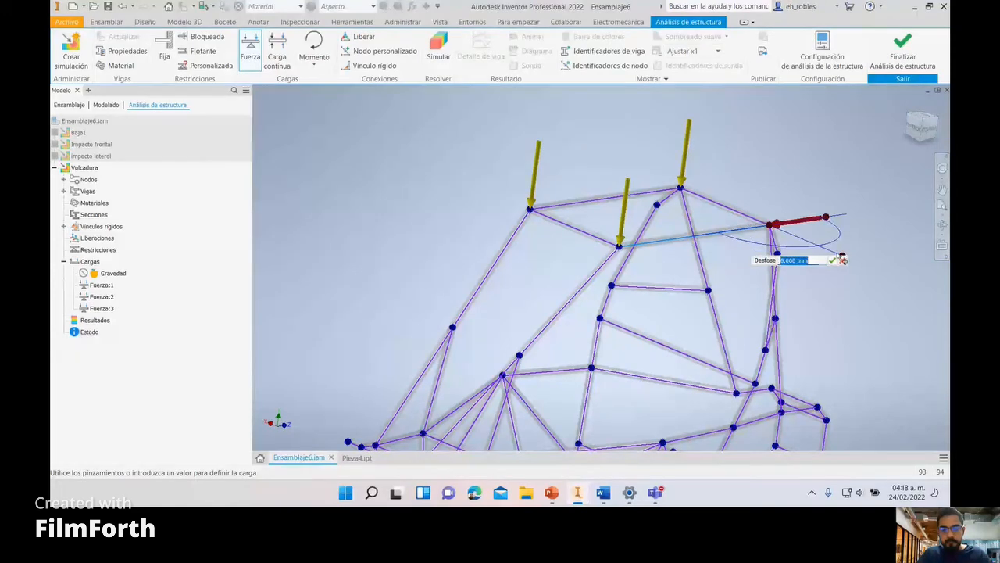
pyautogui.moveTo(842, 256); pyautogui.dragTo(784, 122)
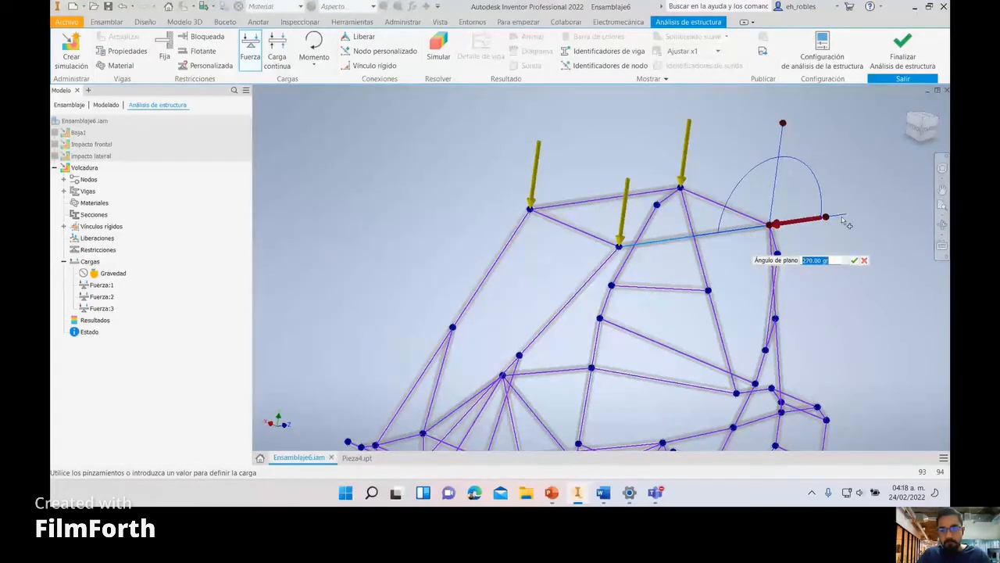
pyautogui.moveTo(844, 221); pyautogui.dragTo(784, 166)
pyautogui.click(854, 260)
# Step: Apply fixed constraints to the two lower front nodes where the floor side tubes meet the nose
pyautogui.scroll(-3, 634, 326)
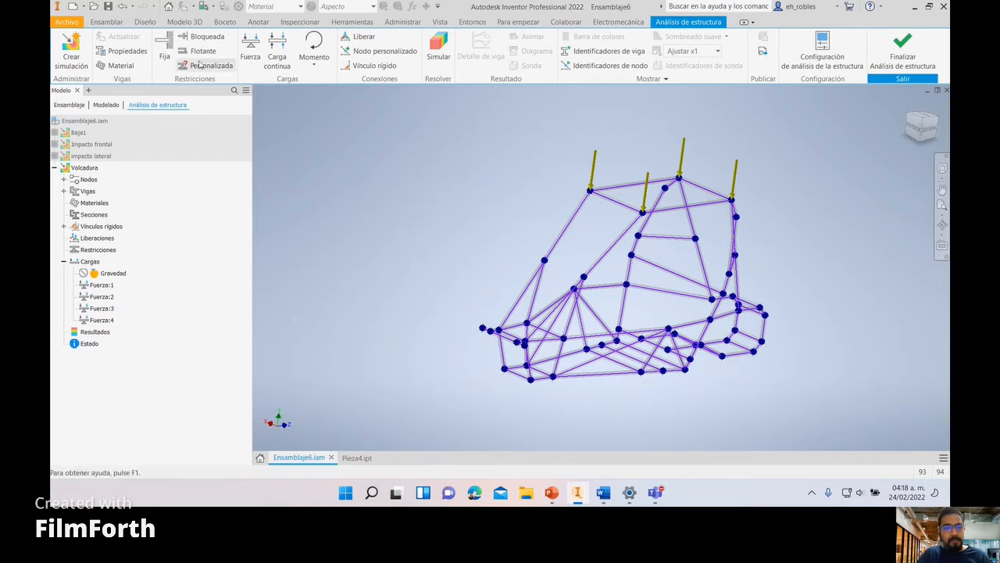
pyautogui.click(166, 48)
pyautogui.scroll(4, 559, 378)
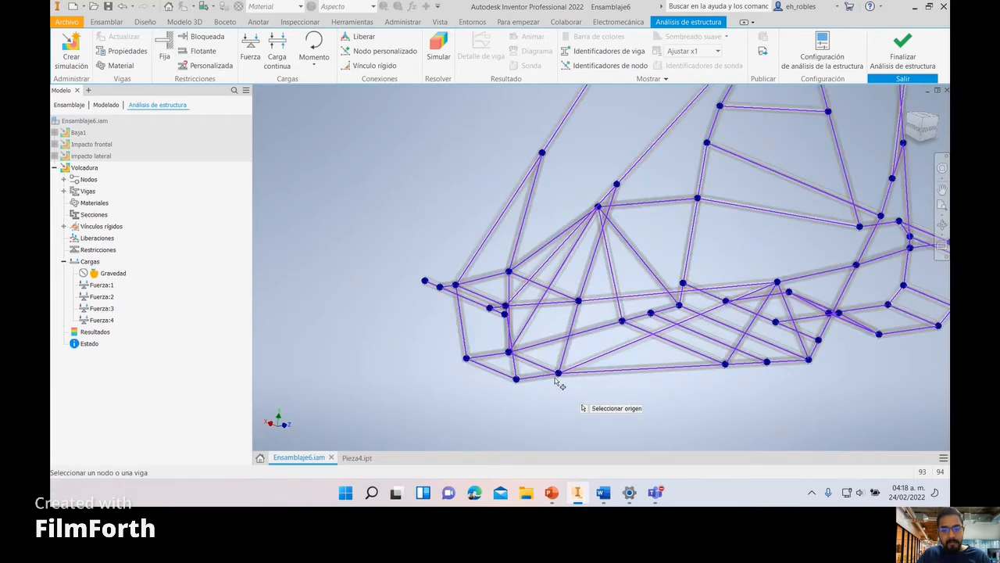
pyautogui.click(557, 376)
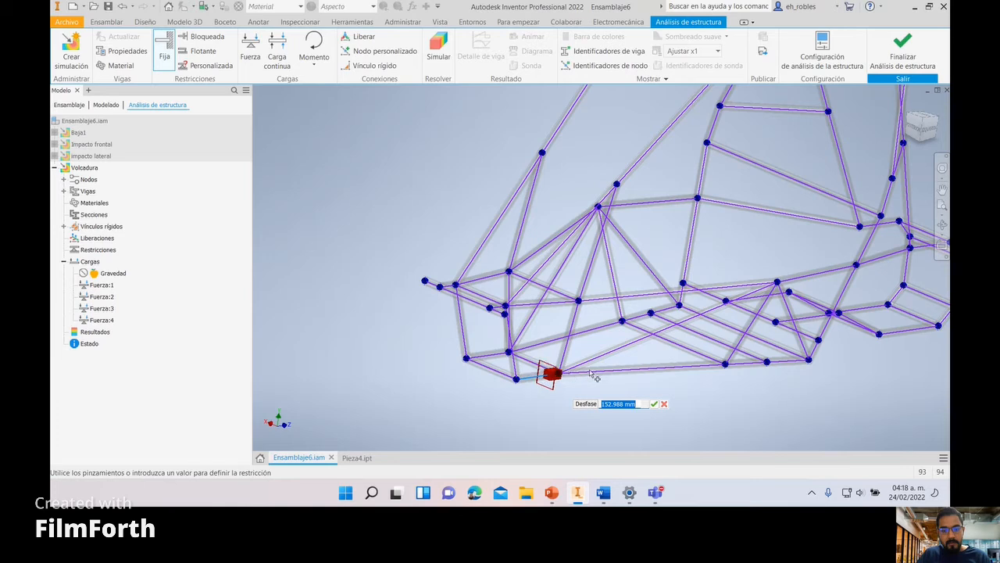
pyautogui.click(654, 404)
pyautogui.click(164, 54)
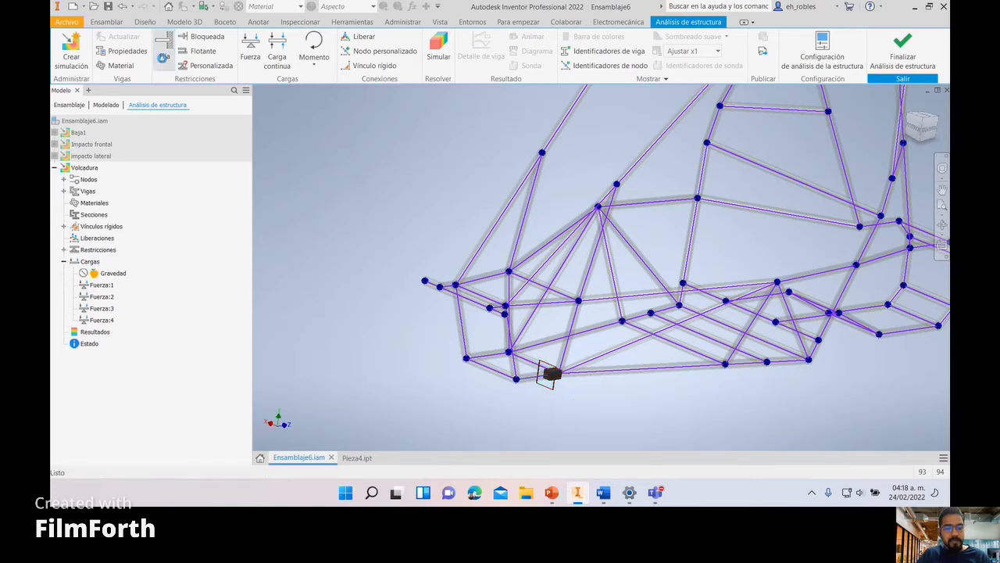
pyautogui.click(495, 359)
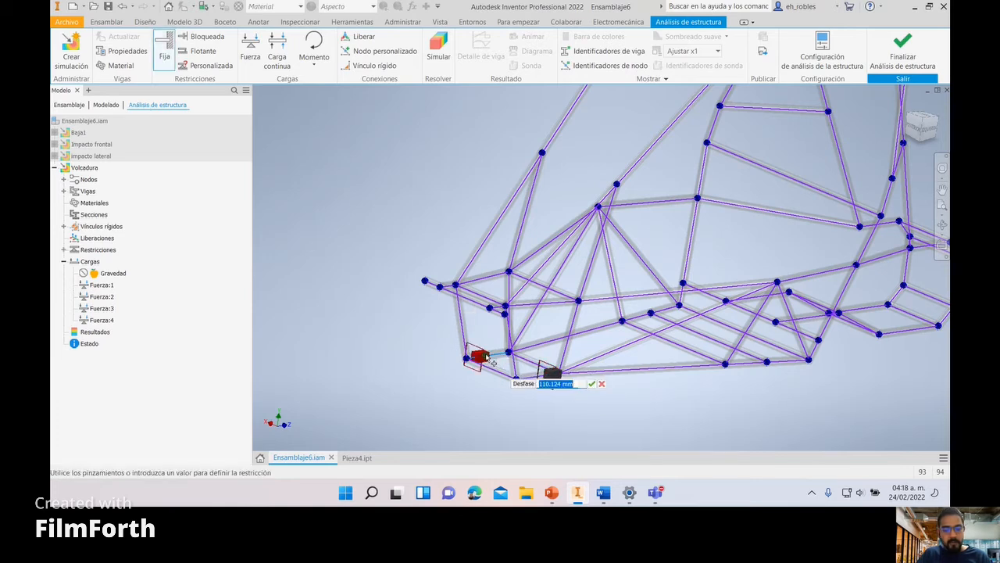
pyautogui.click(592, 383)
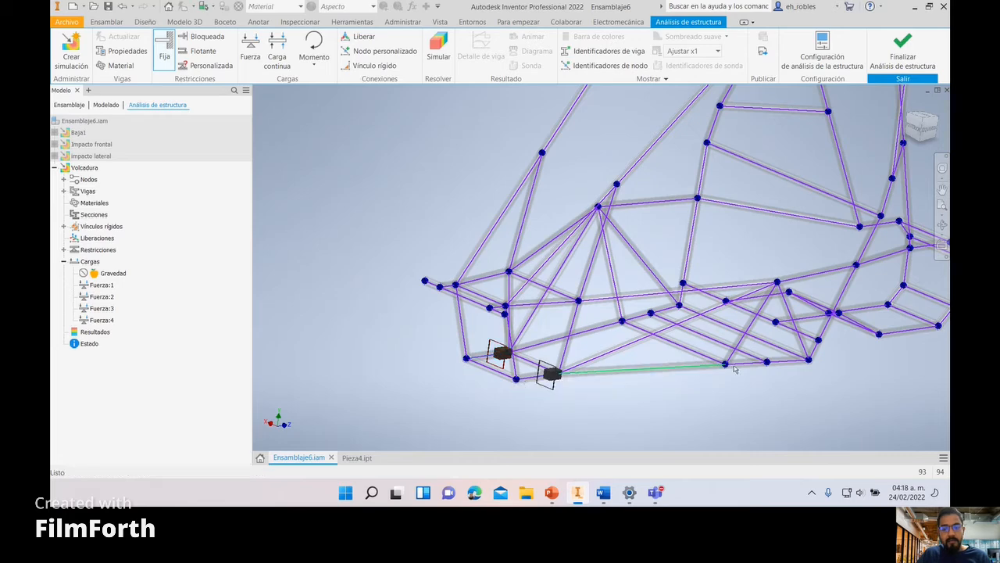
# Step: Apply fixed constraints to the two lower rear nodes at the back ends of the bottom engine bay tubes
pyautogui.scroll(3, 805, 372)
pyautogui.scroll(-4, 887, 331)
pyautogui.click(164, 53)
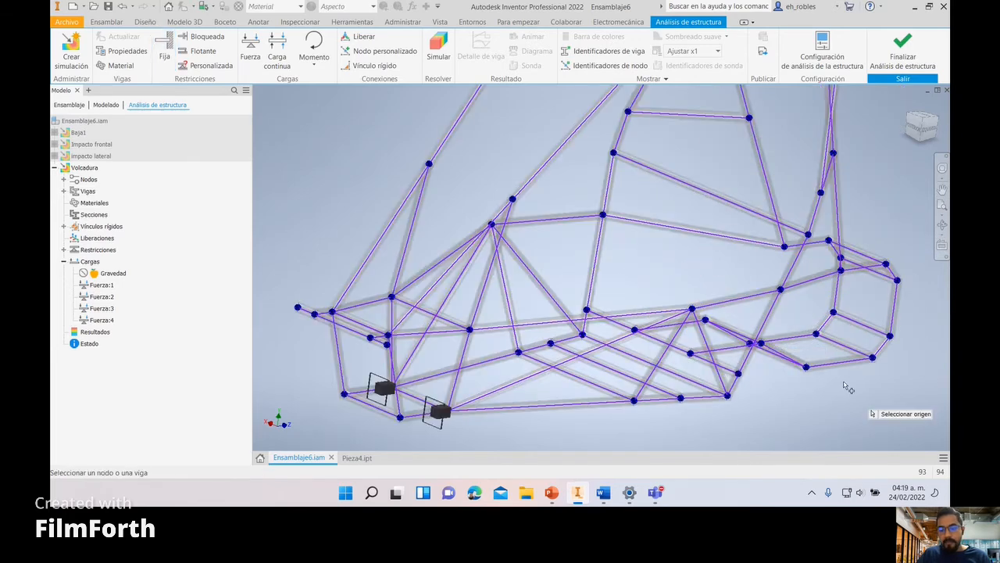
pyautogui.click(802, 340)
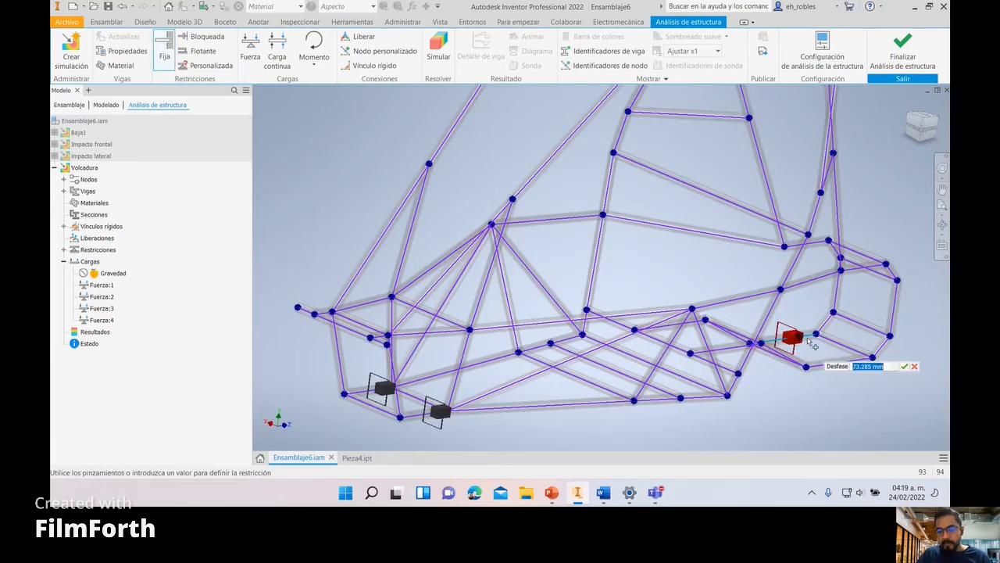
pyautogui.click(905, 365)
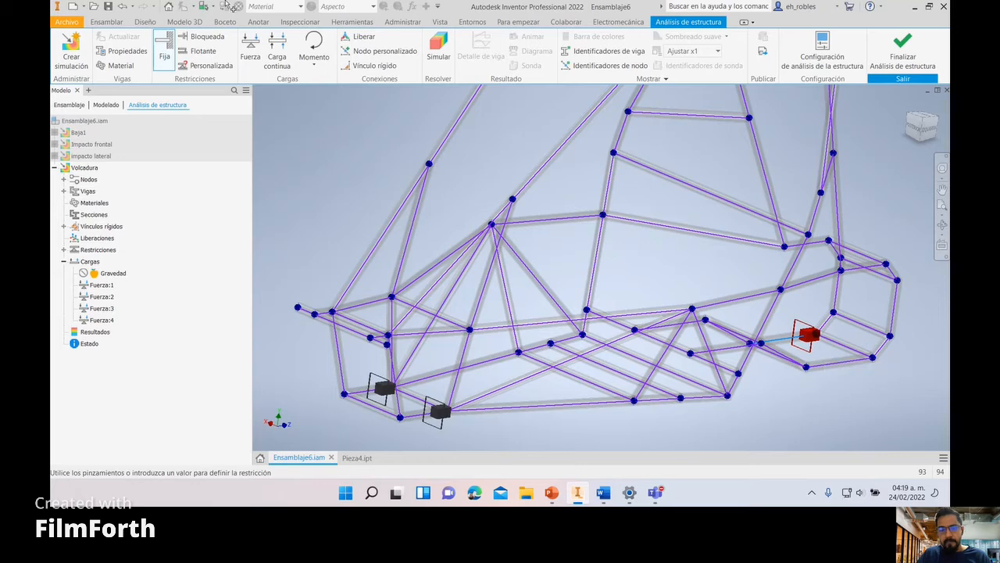
pyautogui.click(850, 371)
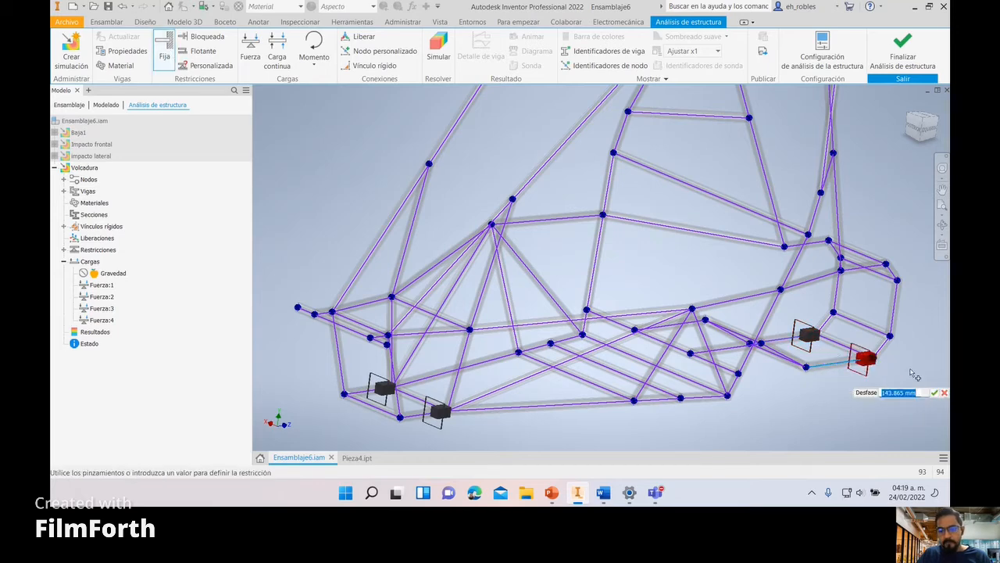
pyautogui.click(935, 392)
# Step: Solve the Volcadura simulation and view the chassis displacement result
pyautogui.scroll(-5, 905, 391)
pyautogui.moveTo(905, 390); pyautogui.dragTo(663, 338, button='middle')
pyautogui.scroll(4, 592, 250)
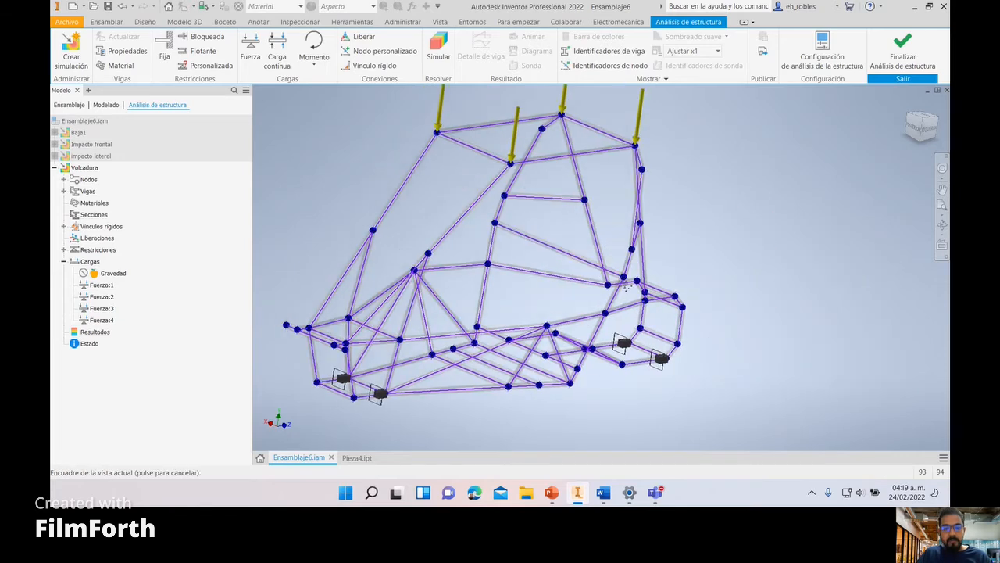
pyautogui.click(438, 51)
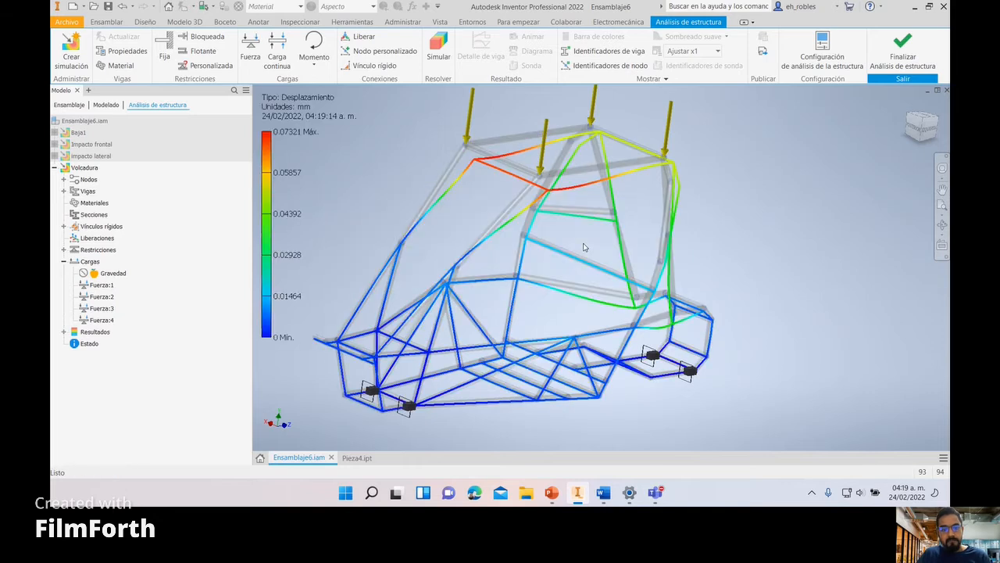
pyautogui.moveTo(586, 268); pyautogui.dragTo(627, 270, button='middle')
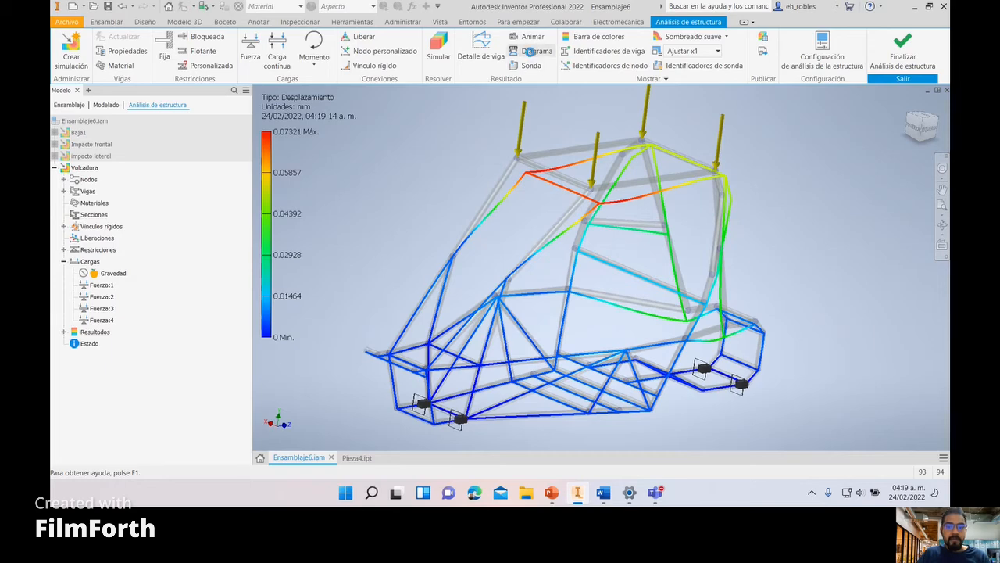
# Step: Display the Mx and My bending moment diagrams for only the four tubes forming the roof perimeter
pyautogui.click(529, 51)
pyautogui.moveTo(636, 201); pyautogui.dragTo(636, 218)
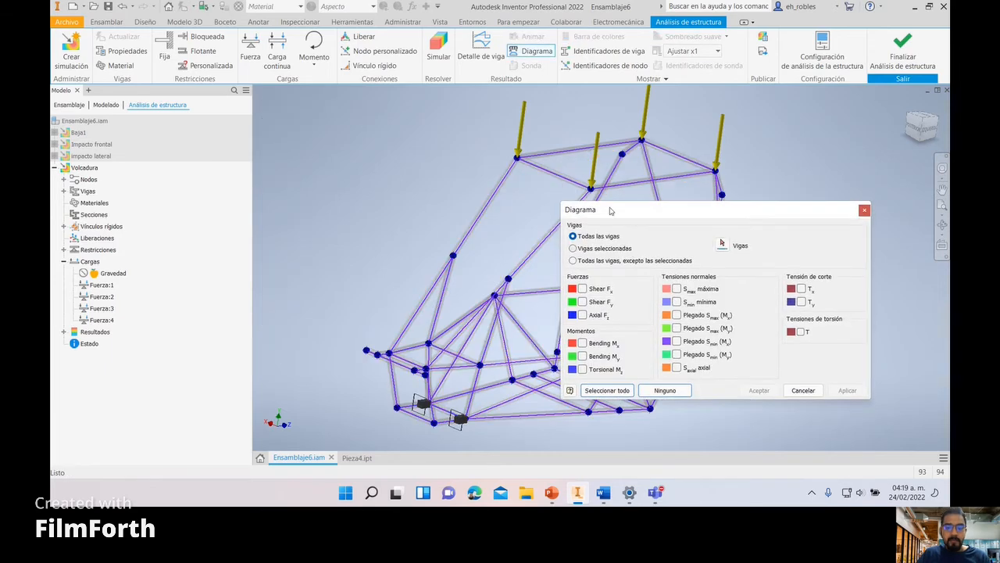
pyautogui.click(573, 248)
pyautogui.click(554, 173)
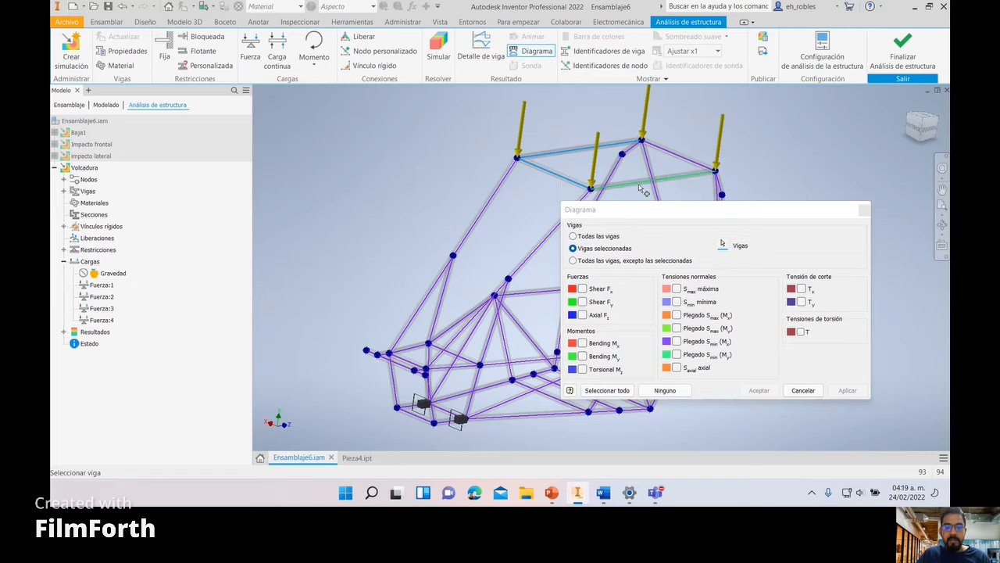
pyautogui.click(639, 186)
pyautogui.click(679, 154)
pyautogui.click(604, 345)
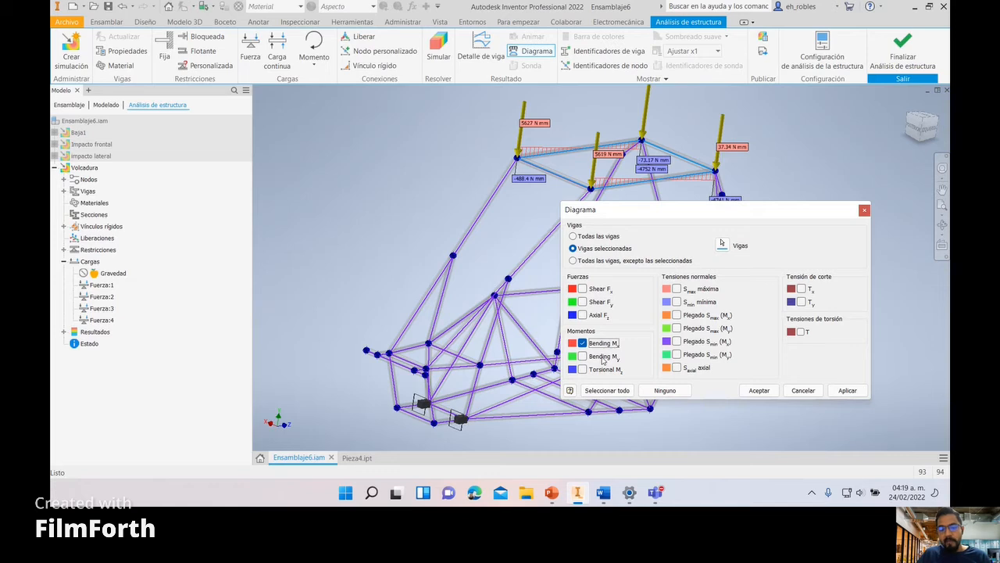
pyautogui.click(600, 356)
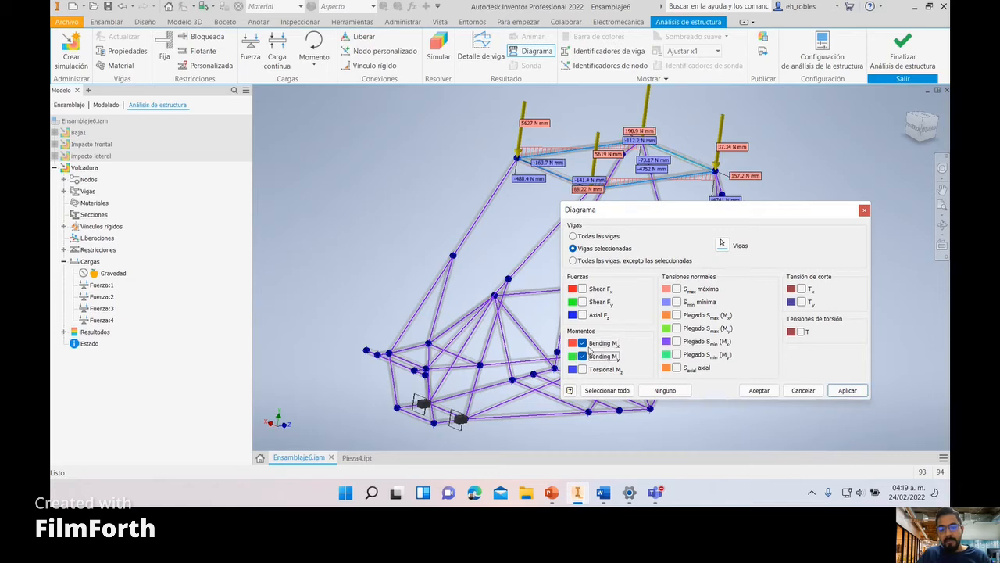
# Step: Replace the moment diagrams with the Smax and Smin normal stress diagrams on the roof tubes, then clear them and cancel the diagram setup
pyautogui.click(583, 344)
pyautogui.click(583, 356)
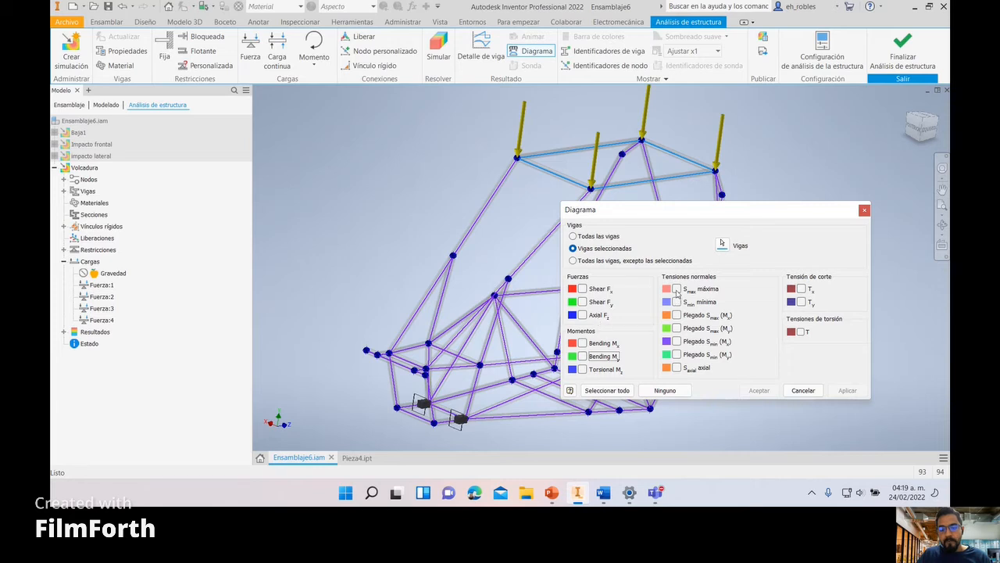
pyautogui.click(676, 290)
pyautogui.click(677, 302)
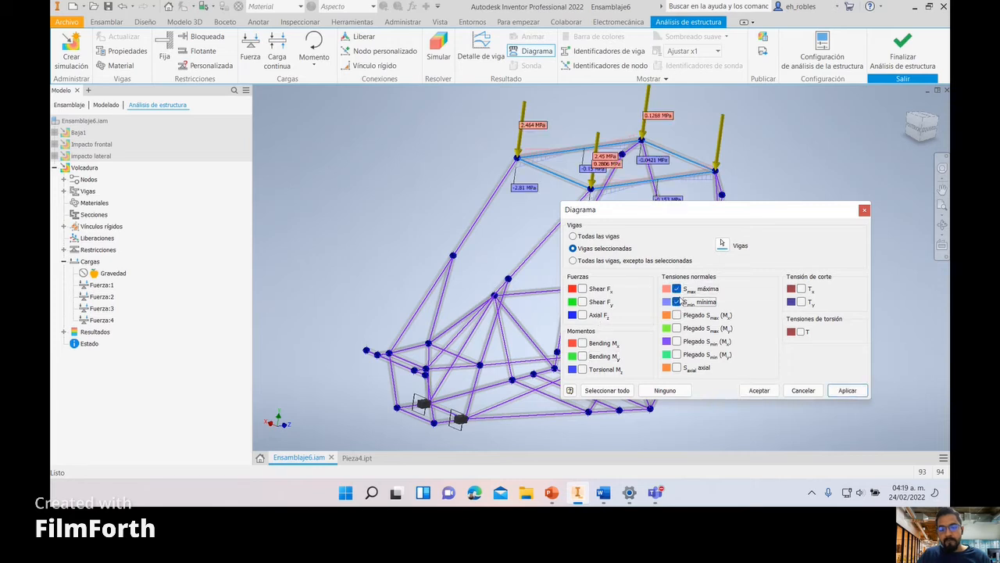
pyautogui.click(677, 290)
pyautogui.click(677, 303)
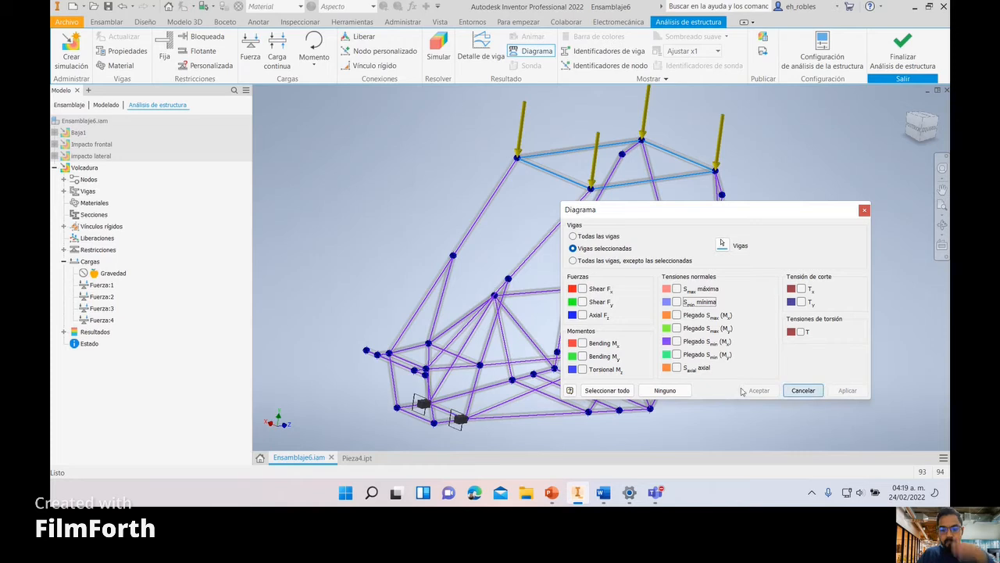
pyautogui.click(803, 390)
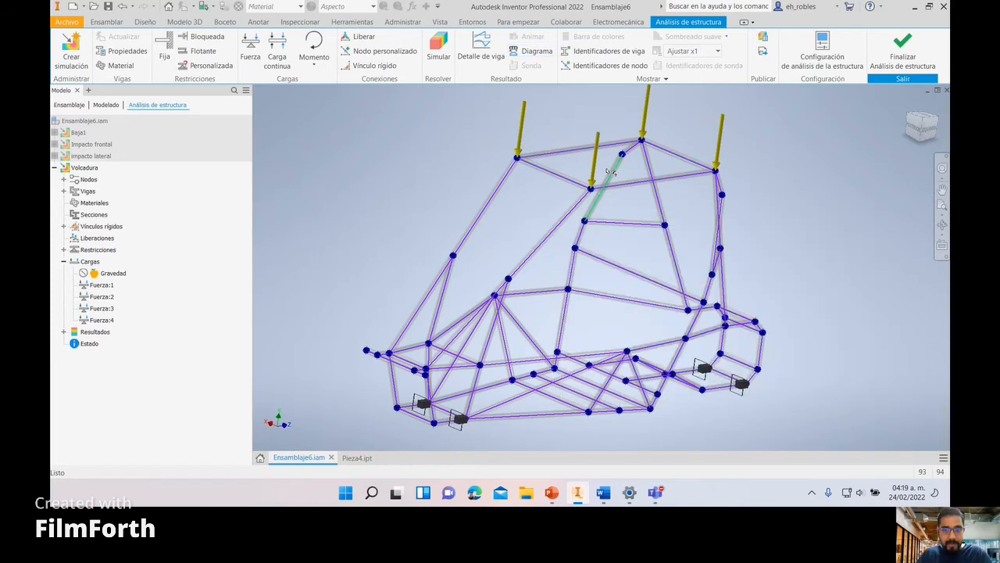
# Step: Check the magnitude setting of the downward force on the roof's near front corner and accept it as is
pyautogui.doubleClick(598, 162)
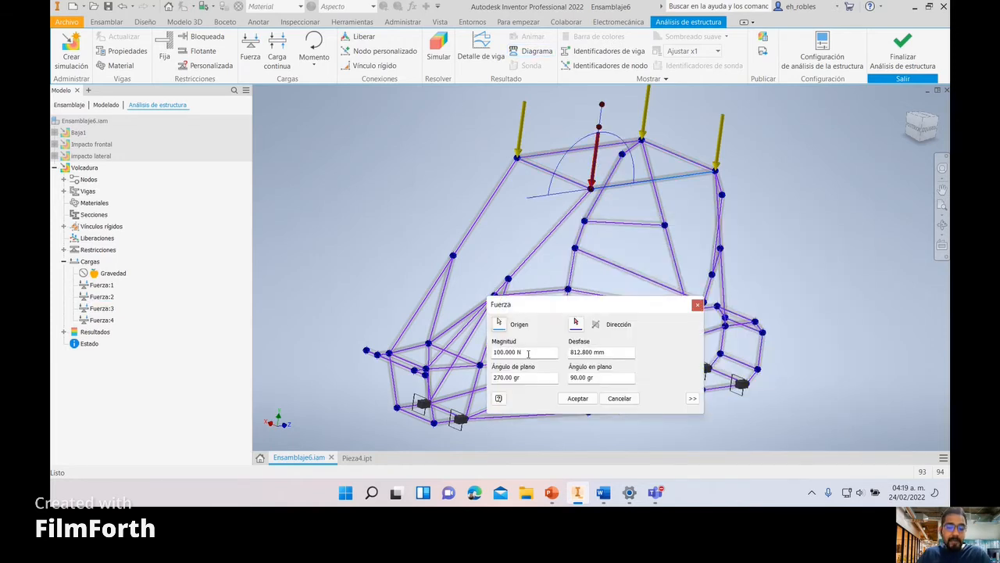
pyautogui.moveTo(532, 352); pyautogui.dragTo(495, 353)
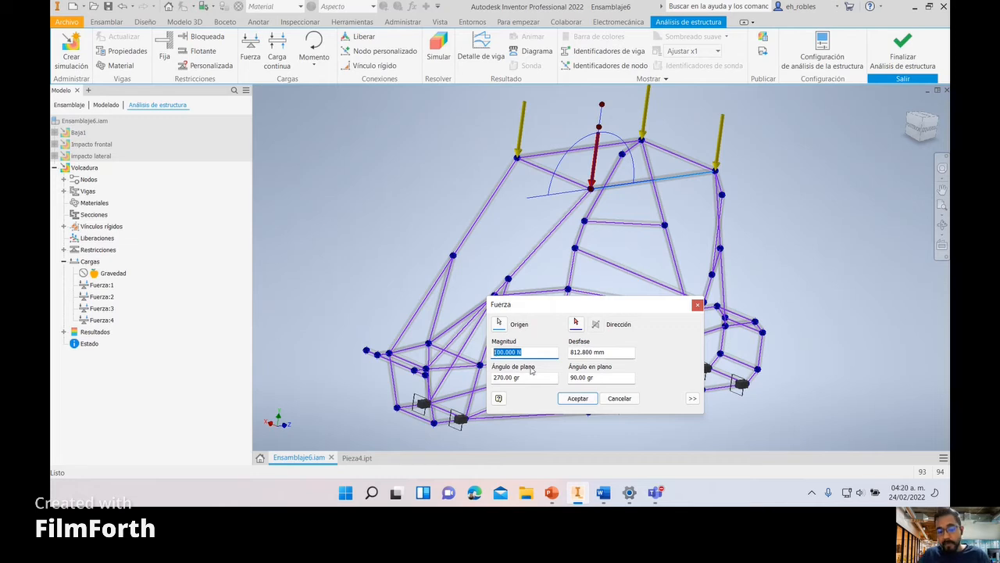
pyautogui.click(577, 399)
# Step: Create a new static analysis simulation named "Cargas vivas y muertas"
pyautogui.click(71, 54)
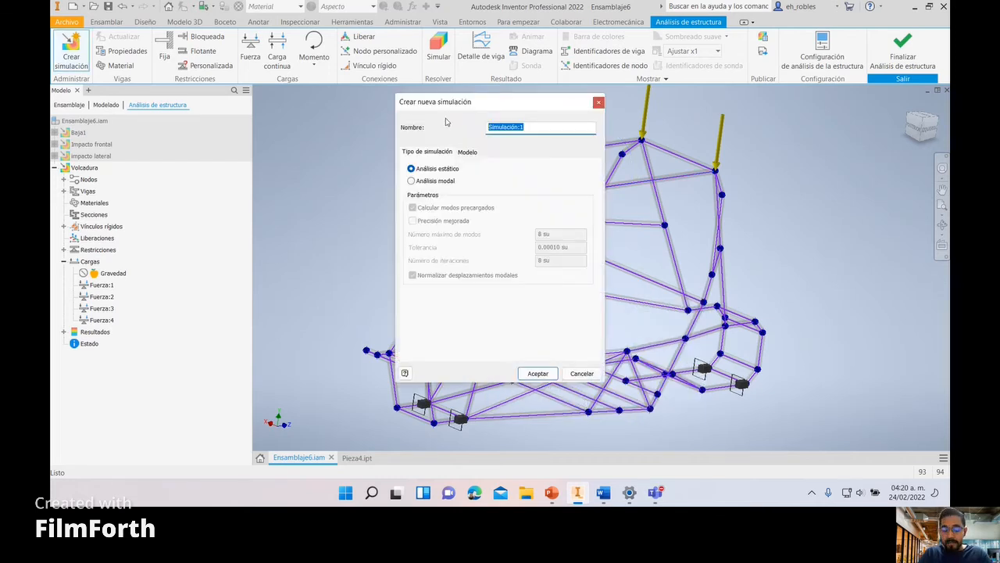
pyautogui.write('Cargas vu')
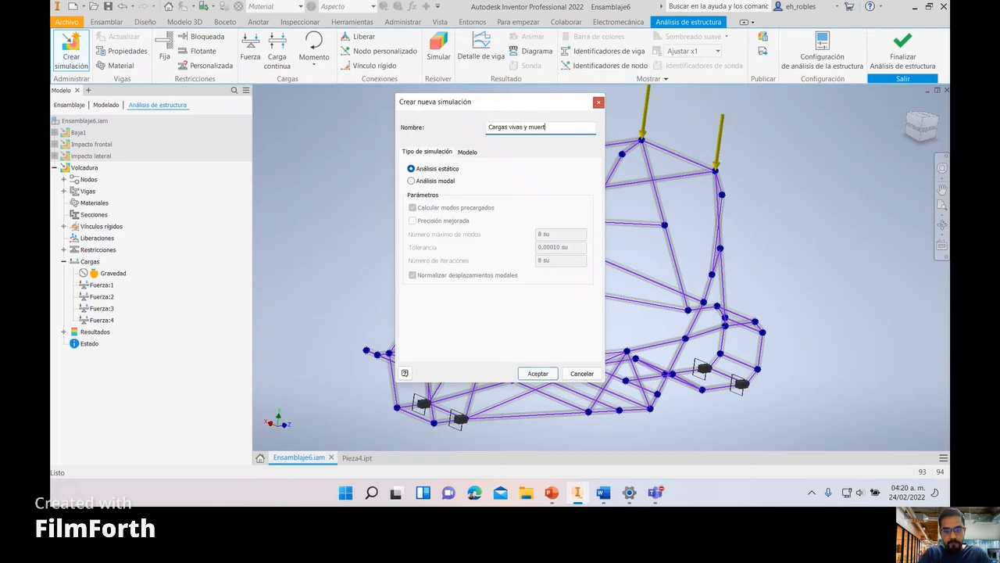
pyautogui.click(538, 372)
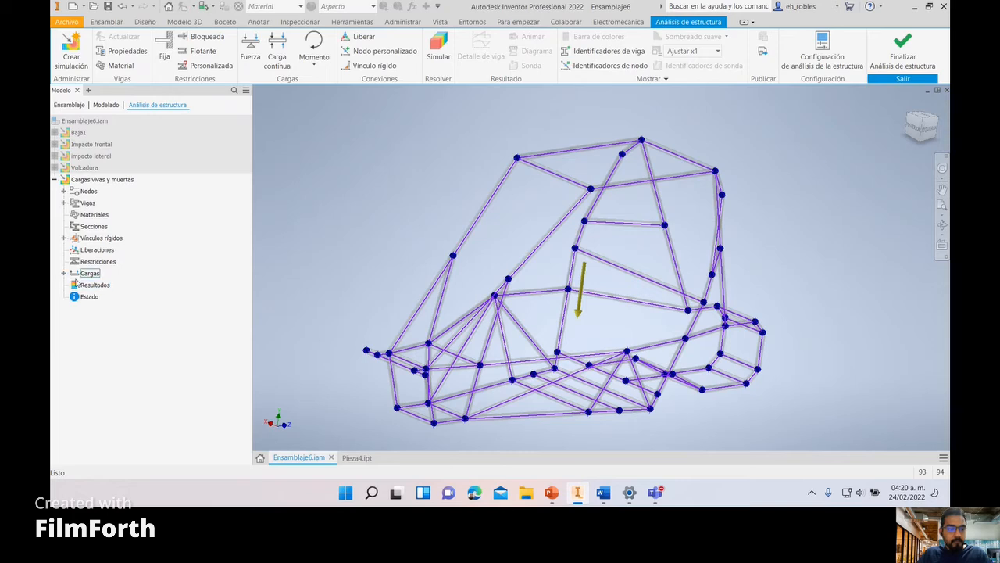
# Step: Deactivate the gravity load in the Cargas vivas y muertas simulation
pyautogui.click(64, 272)
pyautogui.click(98, 286)
pyautogui.rightClick(99, 287)
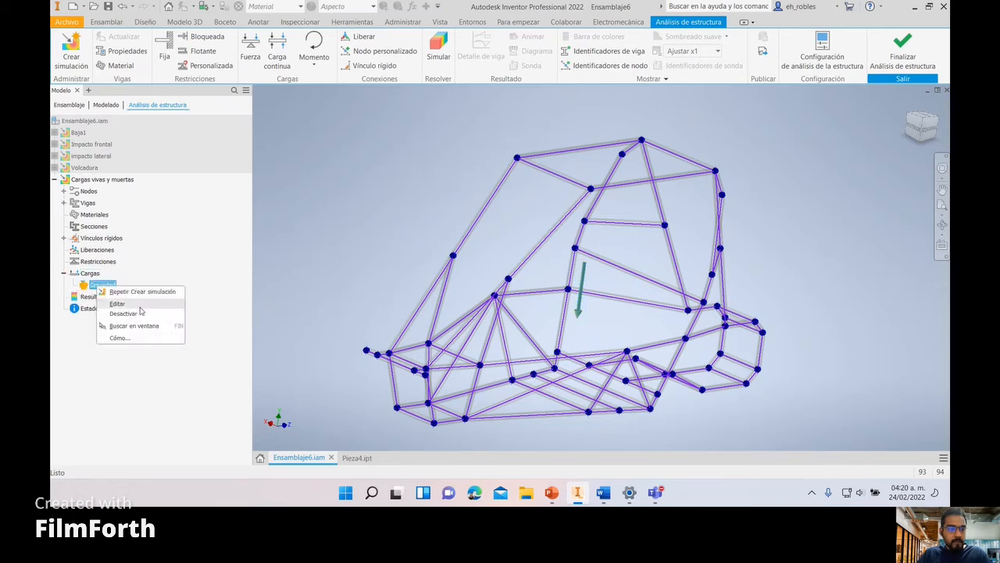
pyautogui.click(139, 315)
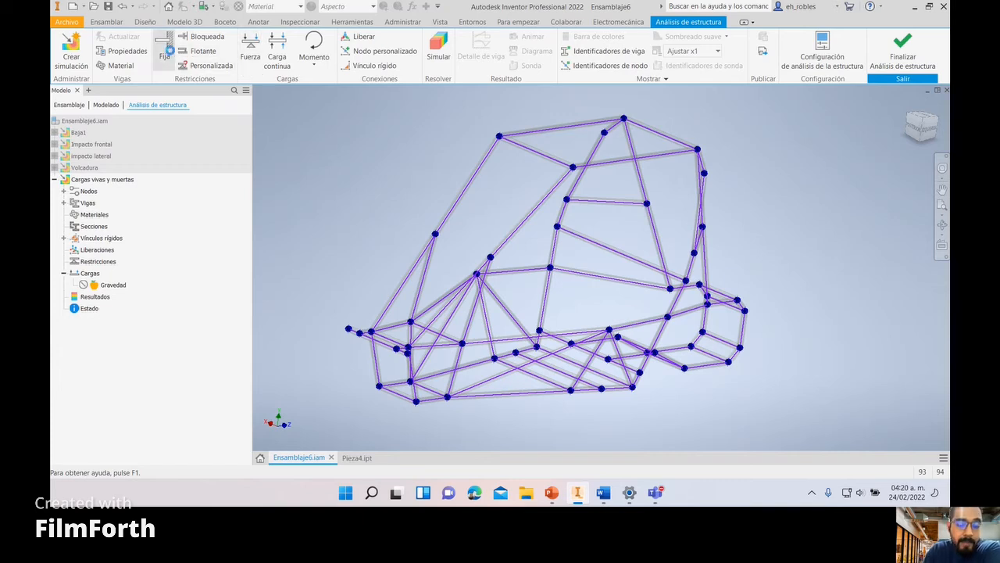
# Step: Apply fixed constraints to the two short lower front tubes of the chassis, offset about 111 mm and 95 mm along them
pyautogui.click(164, 52)
pyautogui.click(432, 397)
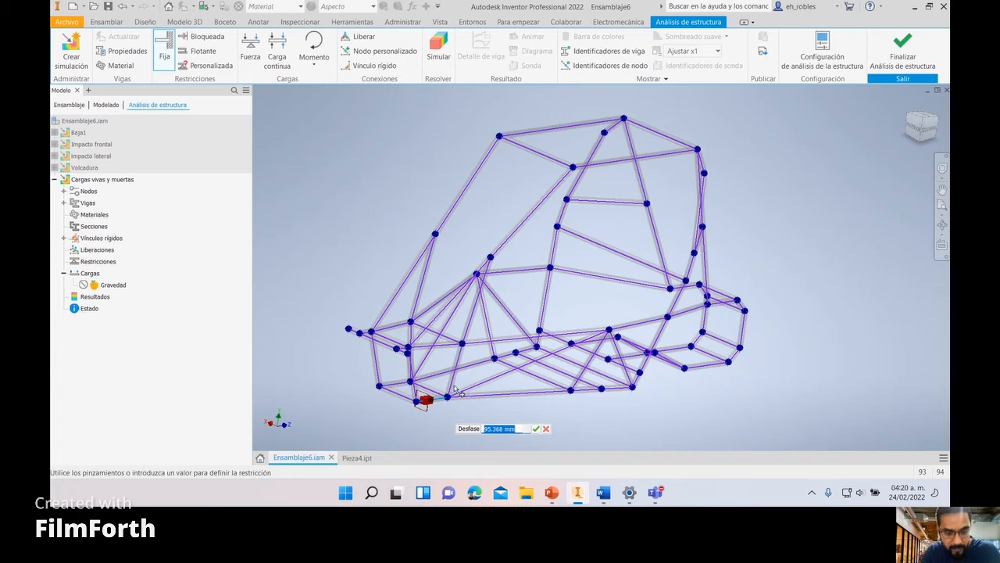
pyautogui.moveTo(458, 390)
pyautogui.keyDown('shift'); pyautogui.mouseDown(button='middle')
pyautogui.moveTo(441, 390)
pyautogui.moveTo(448, 395)
pyautogui.mouseUp(button='middle'); pyautogui.keyUp('shift')
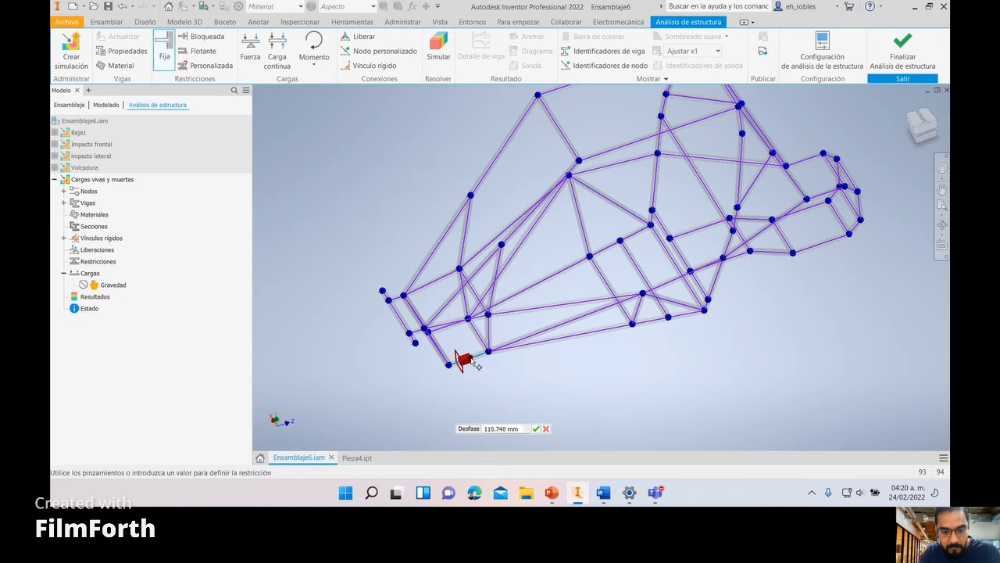
pyautogui.click(474, 362)
pyautogui.click(537, 429)
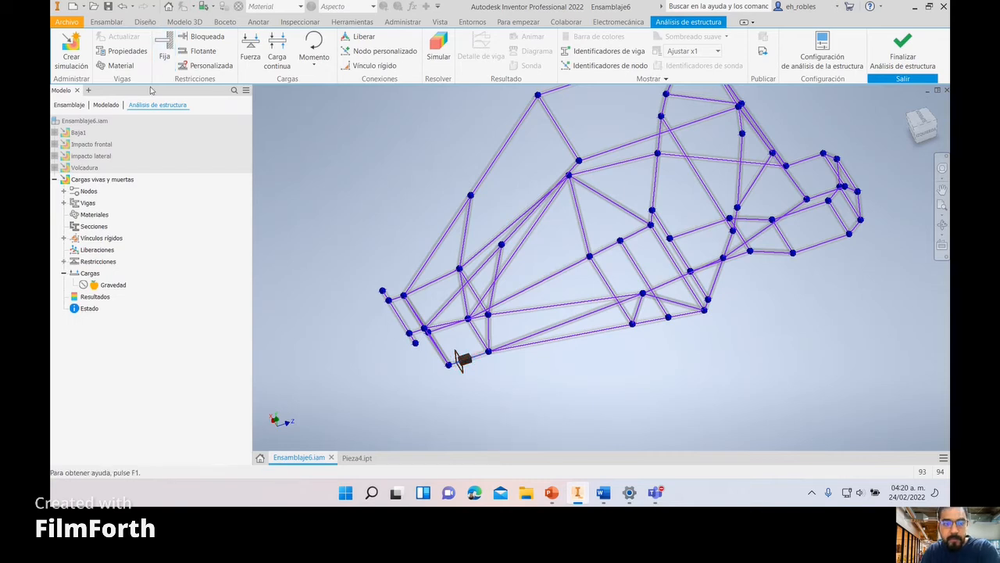
pyautogui.keyDown('shift'); pyautogui.moveTo(465, 316); pyautogui.dragTo(465, 302, button='middle'); pyautogui.keyUp('shift')
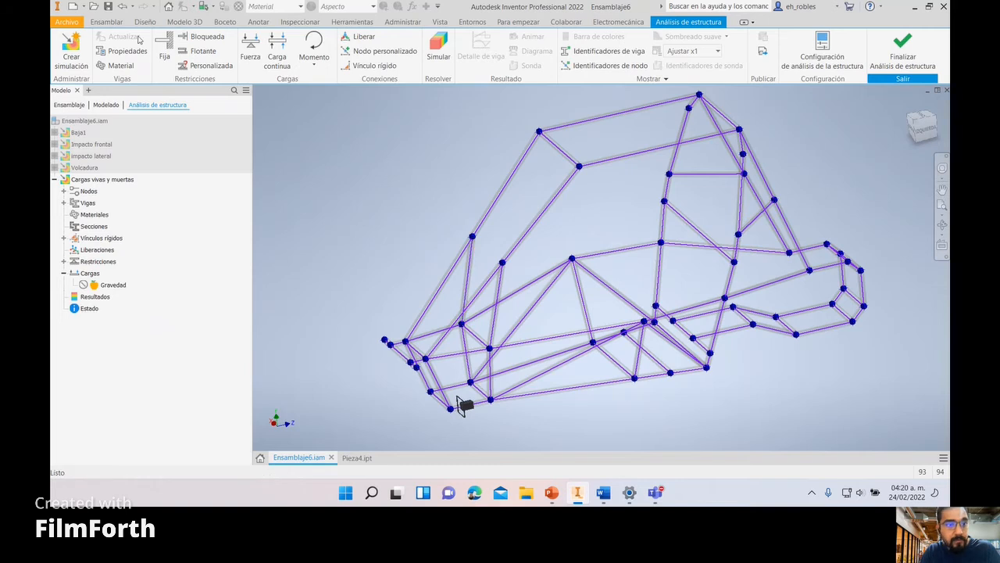
pyautogui.click(173, 60)
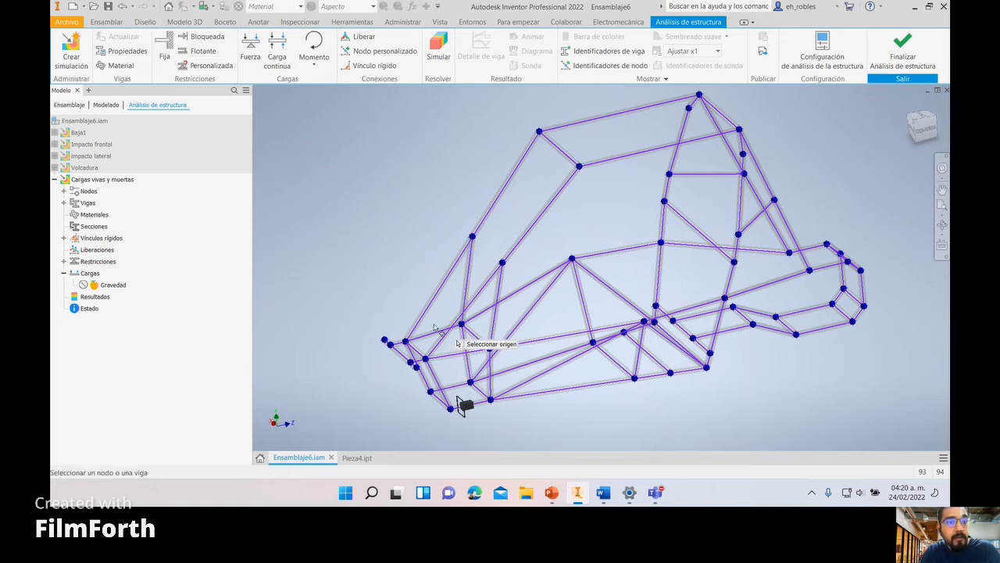
pyautogui.click(460, 397)
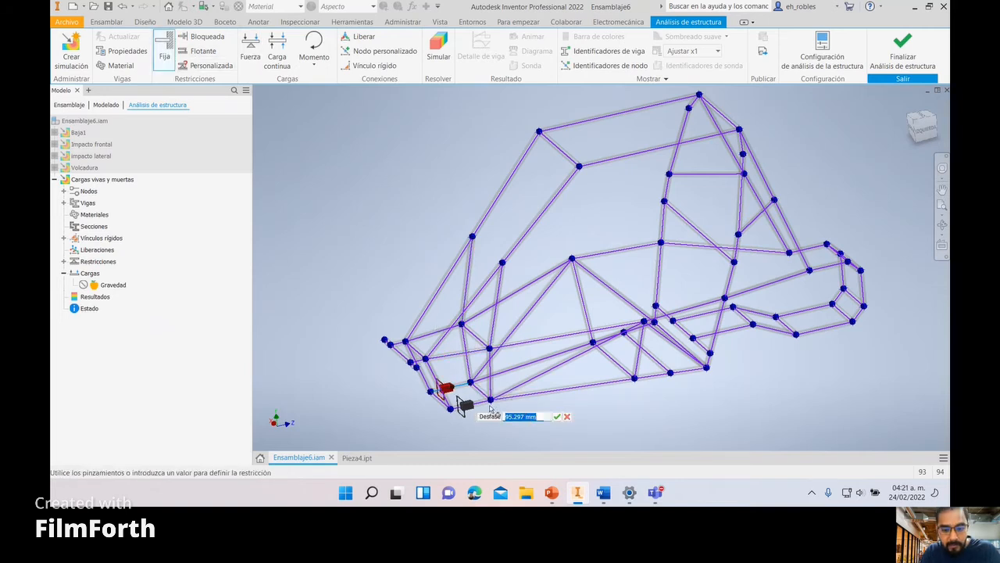
pyautogui.click(556, 416)
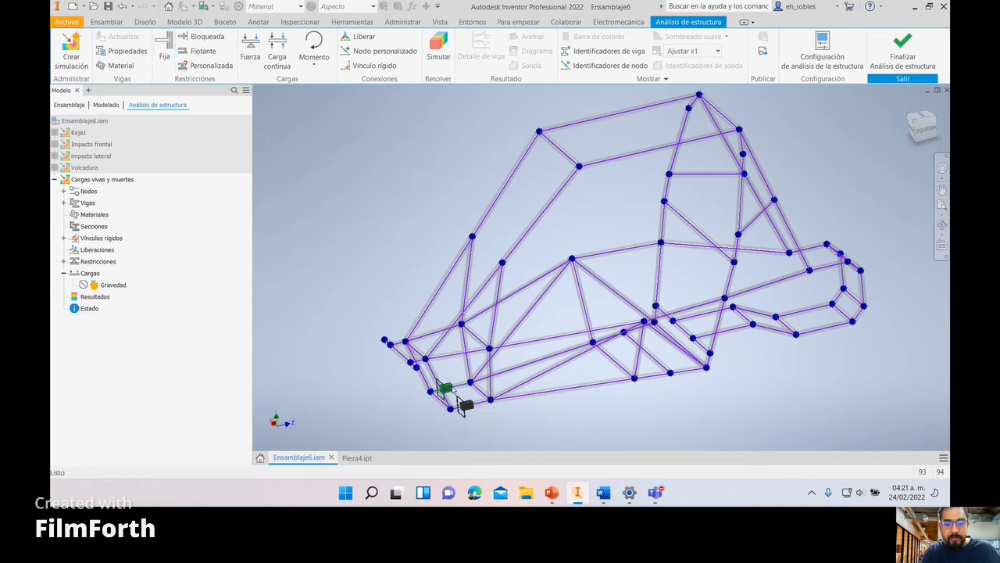
# Step: Apply fixed constraints to the two lower rear engine bay tubes, offset about 148 mm and 109 mm along them
pyautogui.moveTo(774, 334); pyautogui.dragTo(801, 340, button='middle')
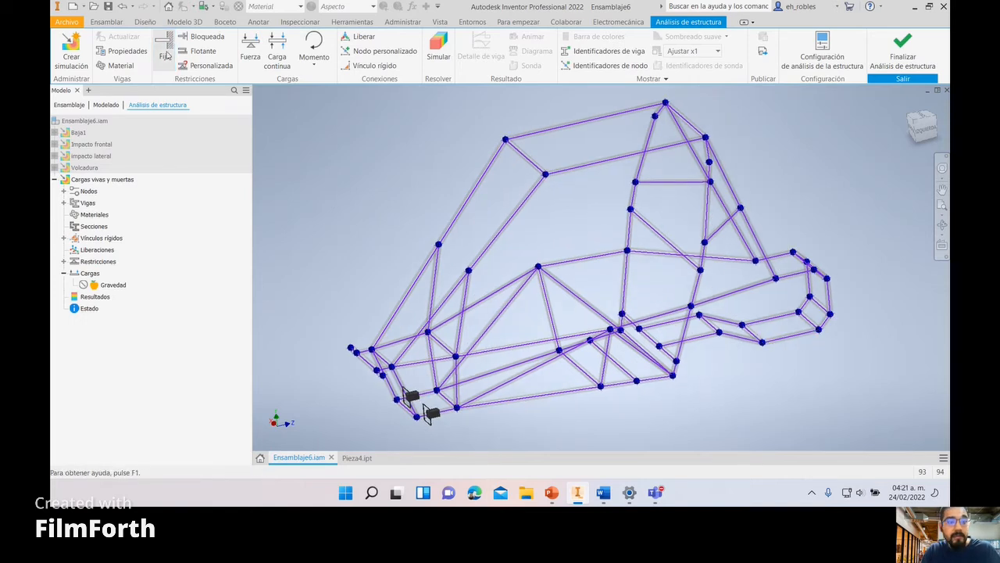
pyautogui.click(796, 343)
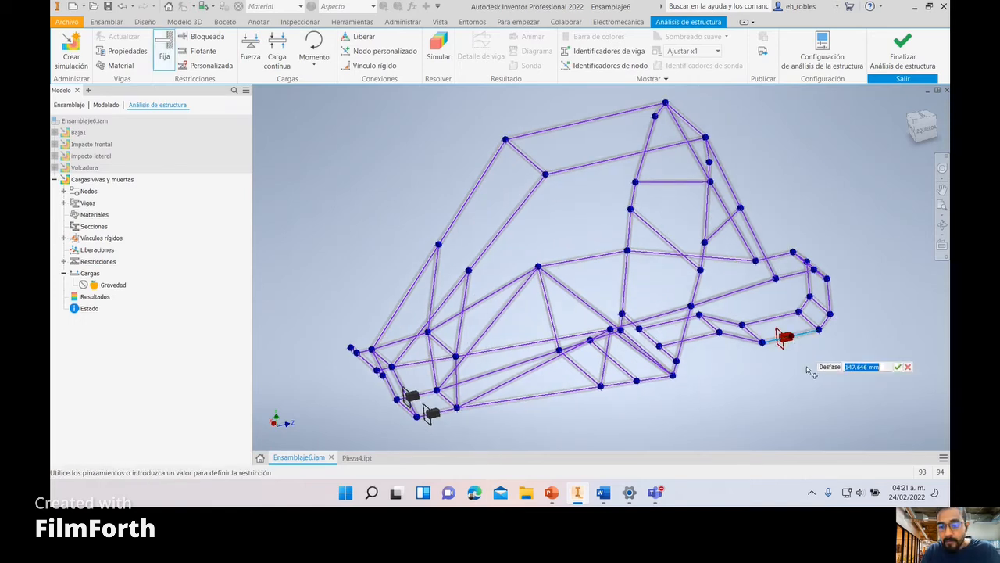
pyautogui.click(899, 367)
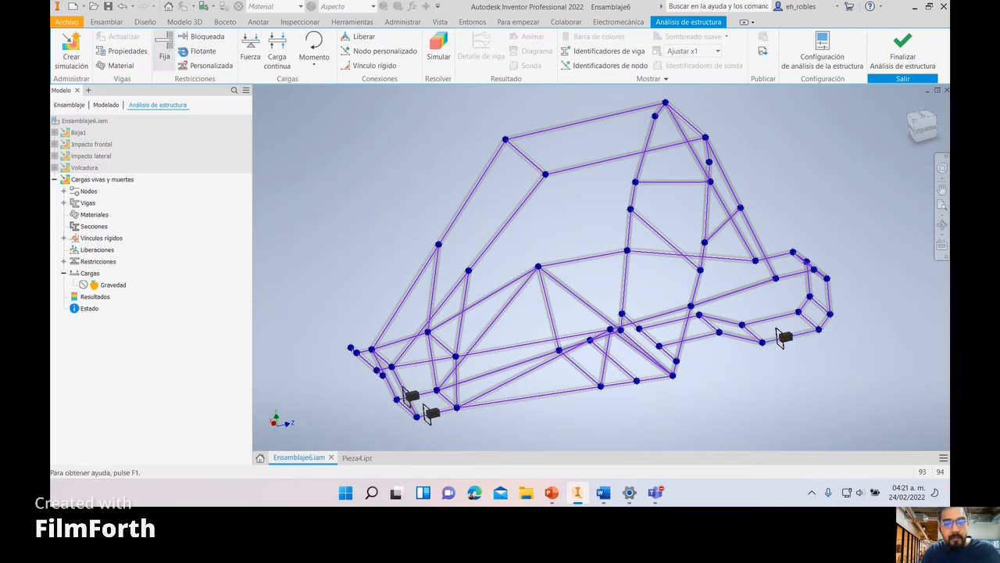
pyautogui.click(781, 325)
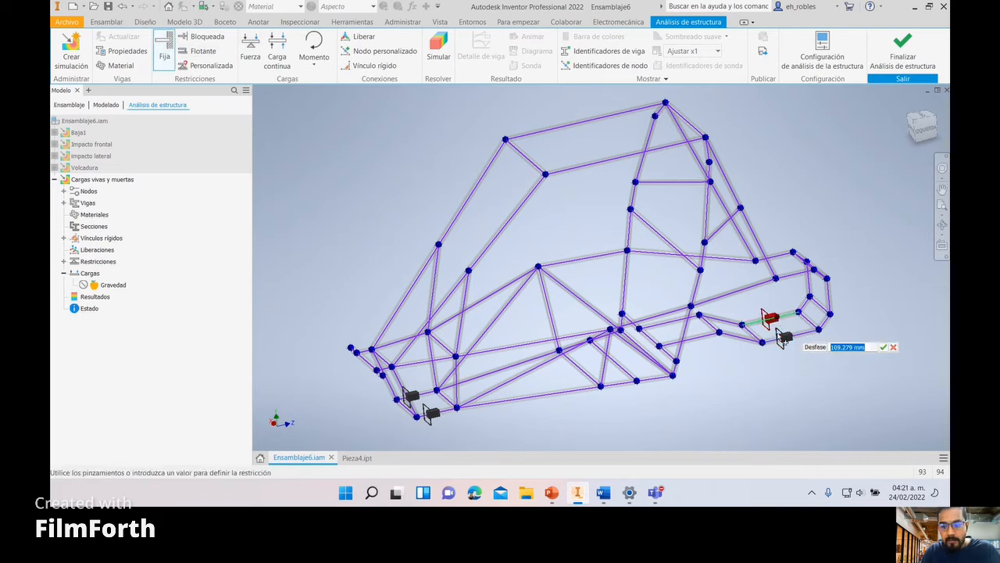
pyautogui.click(884, 348)
pyautogui.press('Escape')
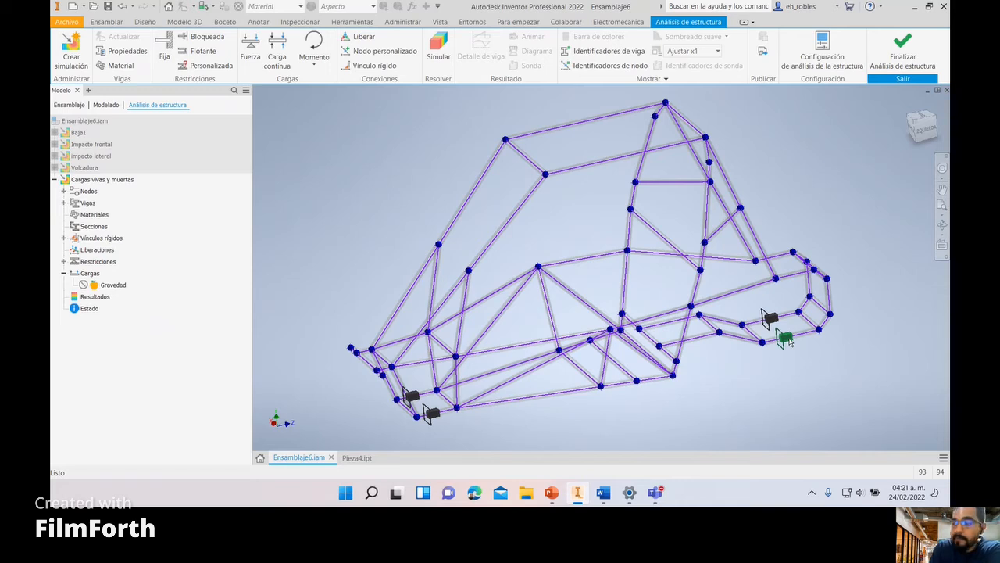
pyautogui.moveTo(789, 341)
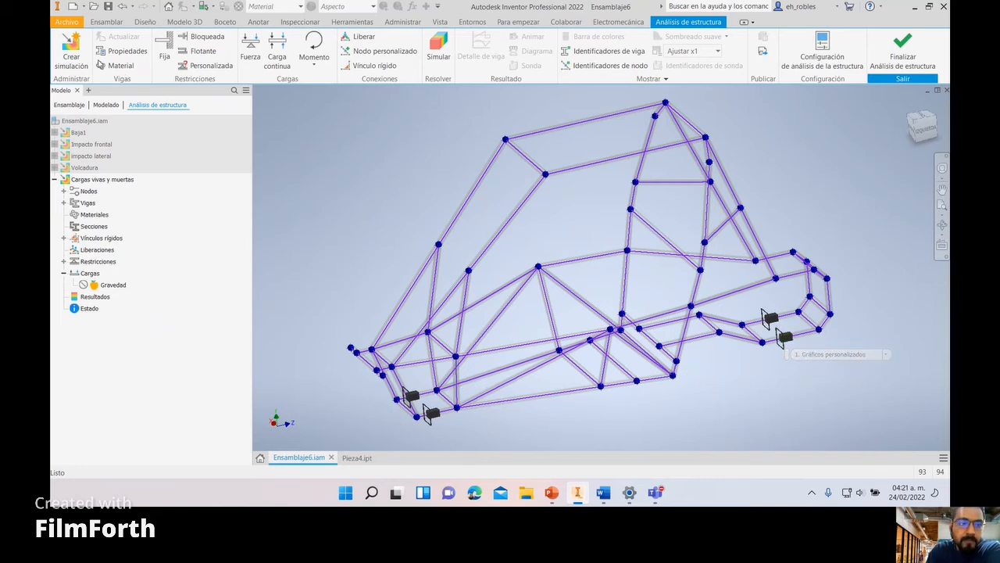
# Step: Add a 100 N downward force at the far lower front node of the chassis, with an in-plane angle of 90°
pyautogui.click(250, 55)
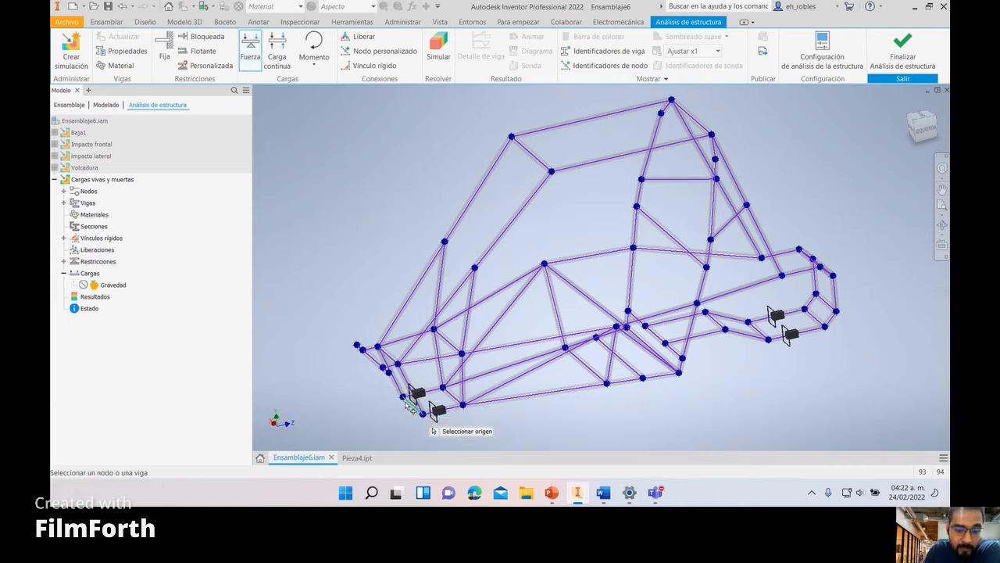
pyautogui.click(429, 397)
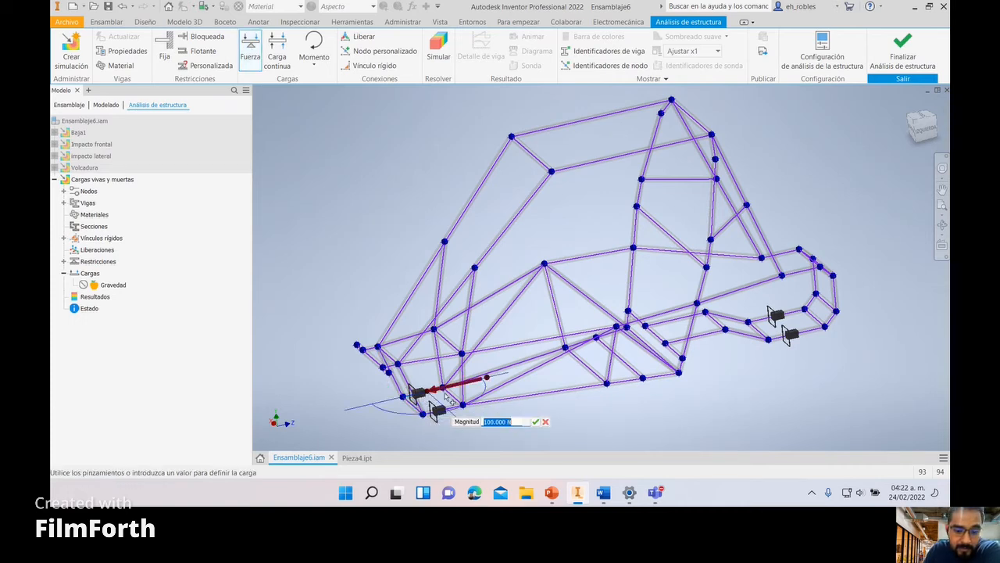
pyautogui.moveTo(428, 390); pyautogui.dragTo(390, 401)
pyautogui.press('Tab')
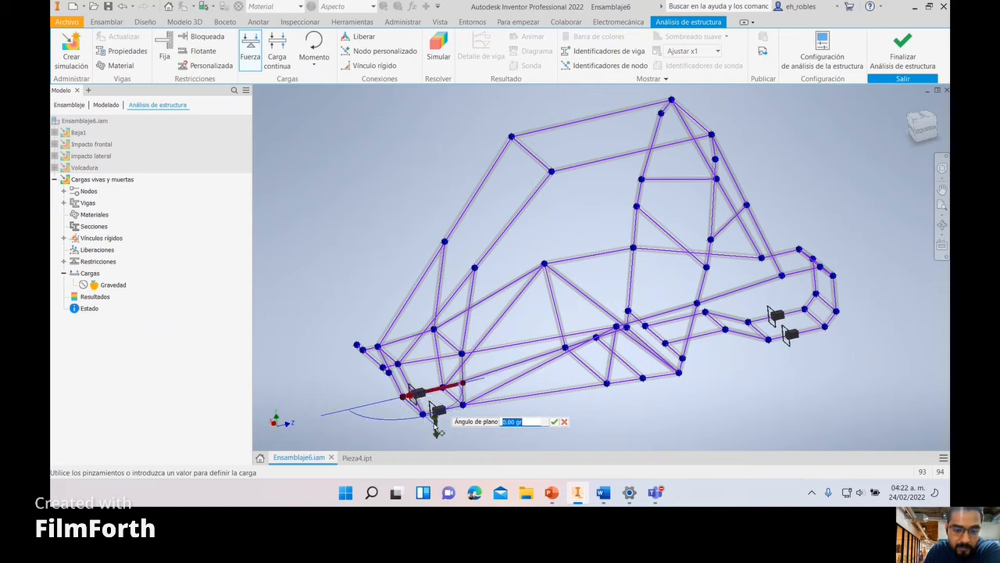
pyautogui.moveTo(438, 432); pyautogui.dragTo(399, 341)
pyautogui.press('Tab')
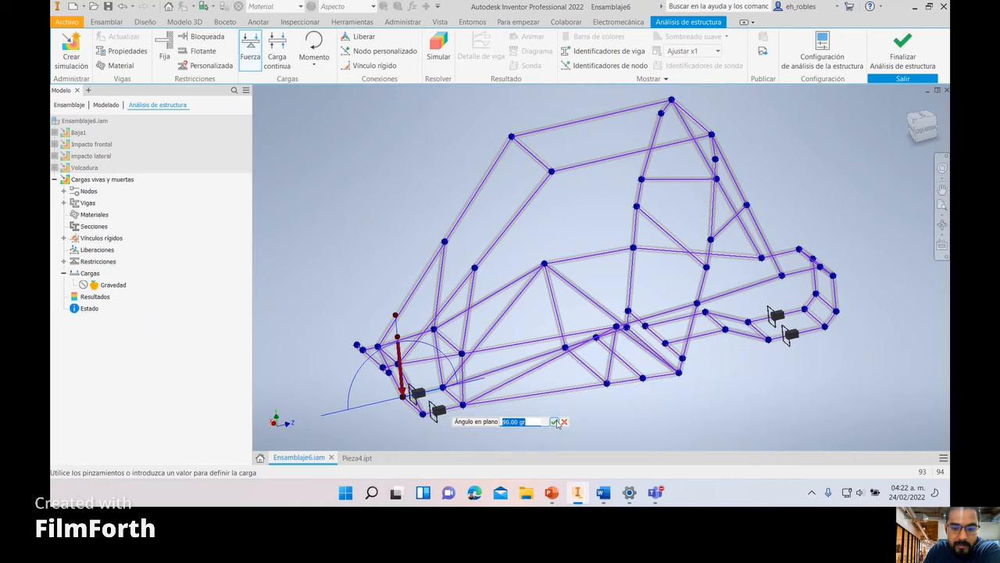
pyautogui.click(554, 421)
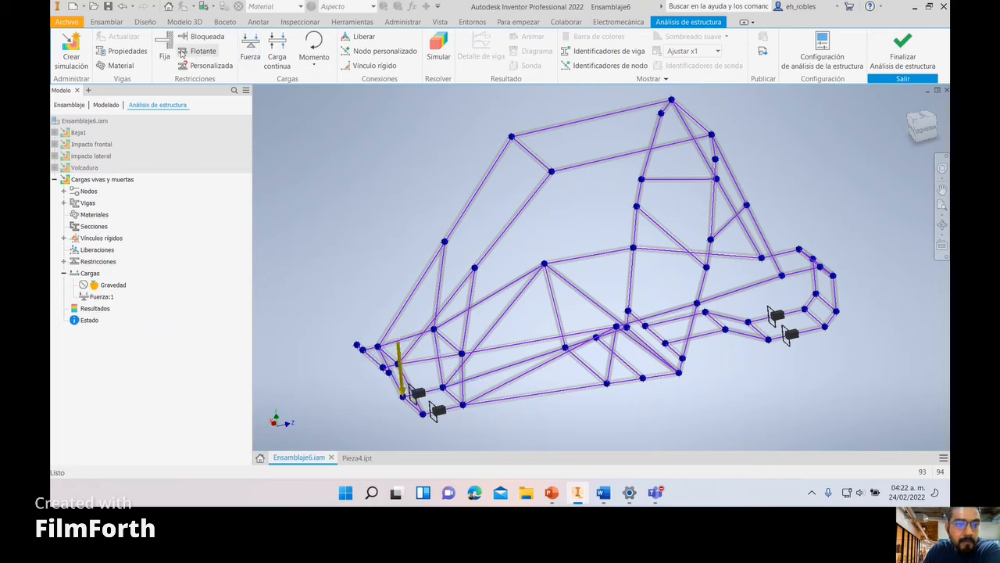
# Step: Add a matching vertical downward force at the near lower front node of the chassis
pyautogui.click(251, 49)
pyautogui.click(423, 413)
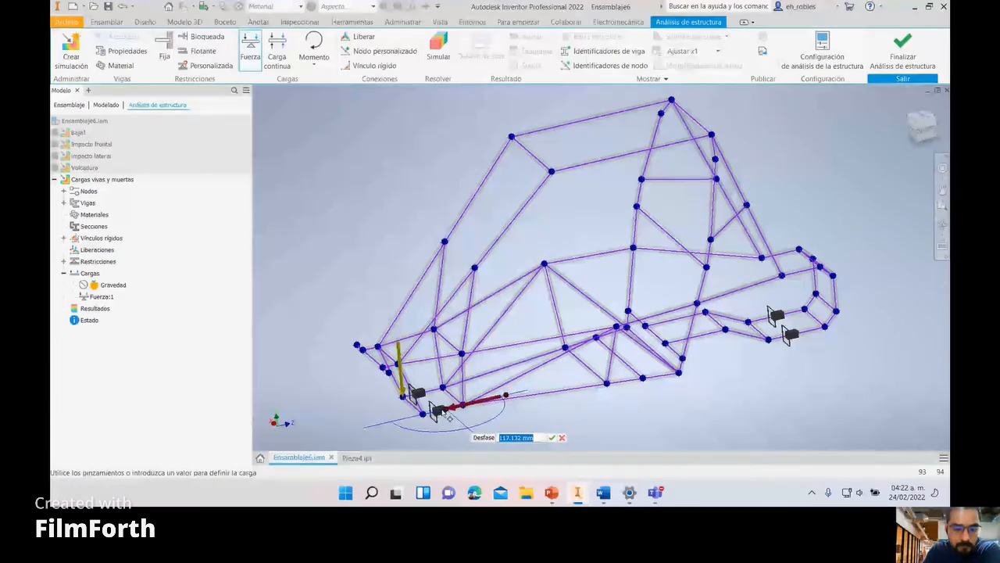
pyautogui.moveTo(457, 445); pyautogui.dragTo(414, 336)
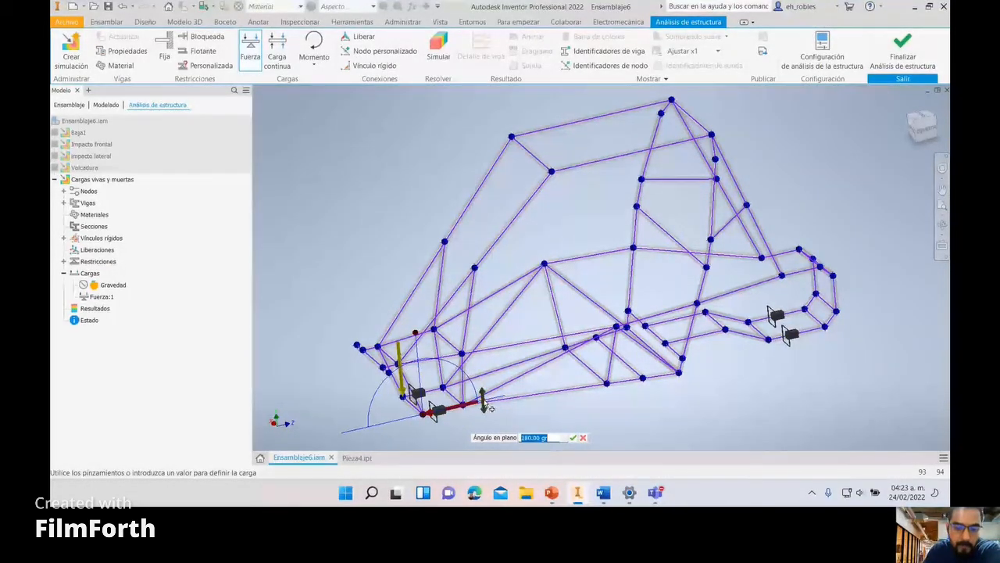
pyautogui.moveTo(483, 400); pyautogui.dragTo(438, 352)
pyautogui.click(574, 438)
# Step: Add vertical downward forces at the two nodes where the short lower front tubes meet the long floor tubes
pyautogui.click(442, 387)
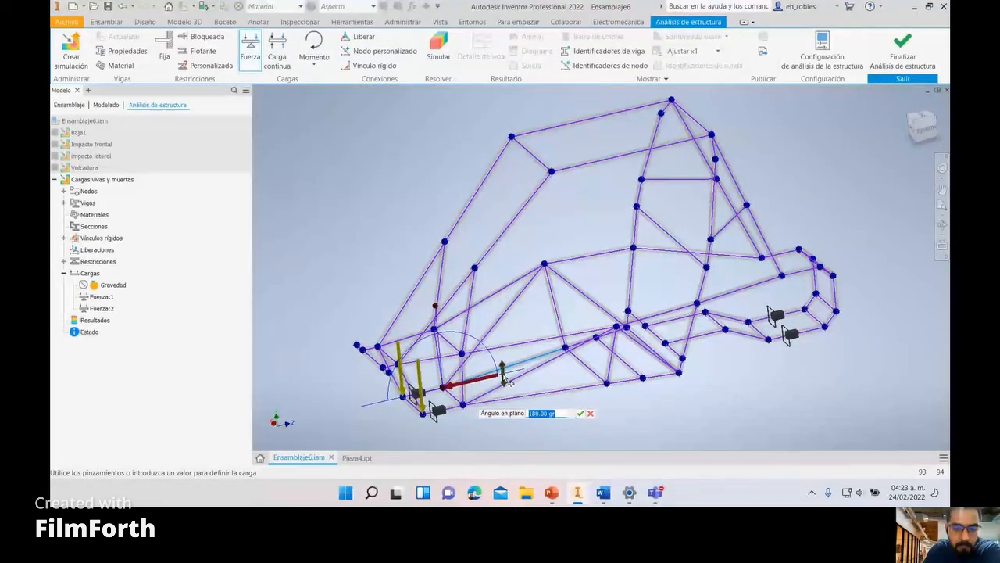
pyautogui.moveTo(502, 374); pyautogui.dragTo(445, 332)
pyautogui.click(561, 413)
pyautogui.click(250, 48)
pyautogui.click(462, 404)
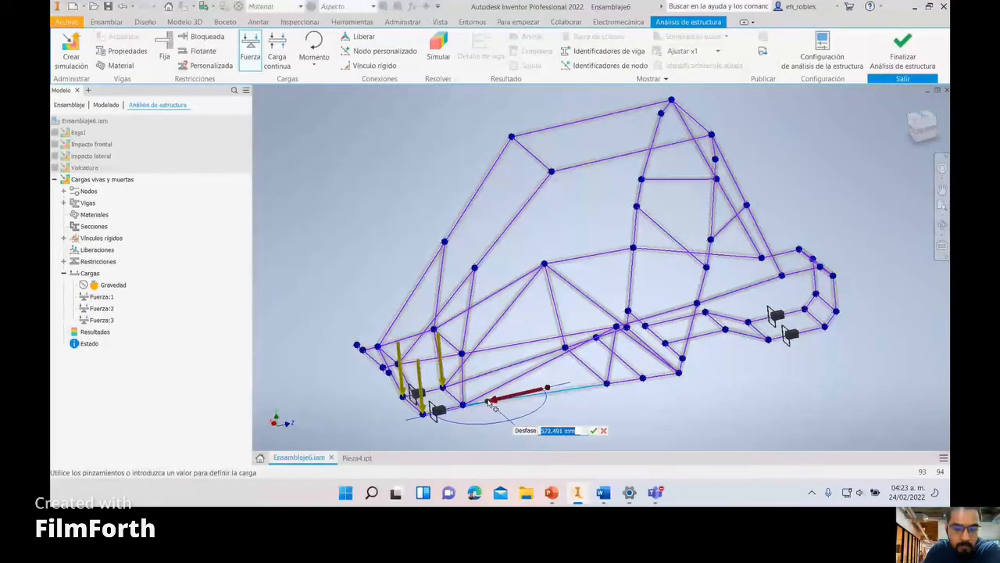
pyautogui.moveTo(469, 374); pyautogui.dragTo(458, 366)
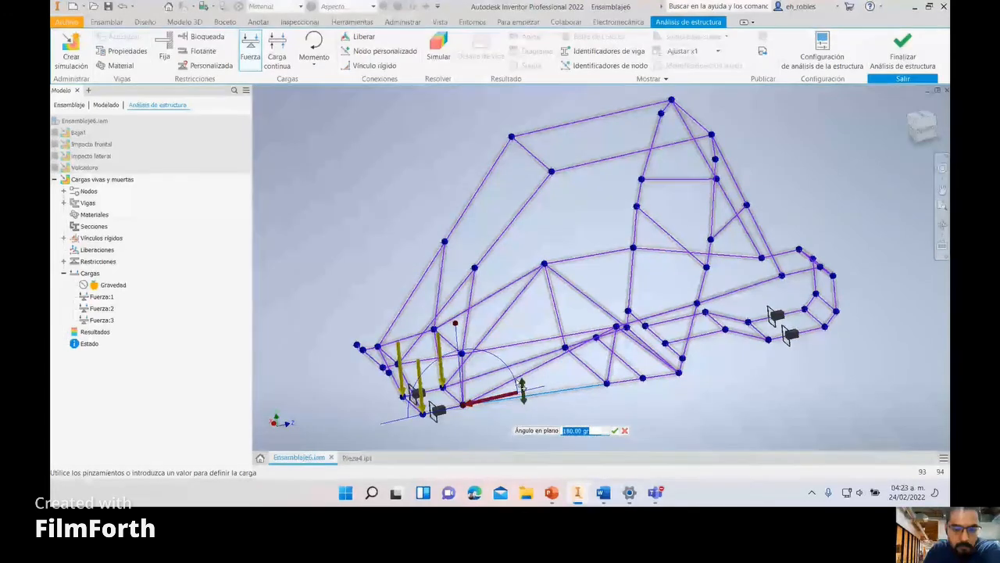
pyautogui.moveTo(523, 390); pyautogui.dragTo(461, 348)
pyautogui.click(614, 430)
# Step: Add a 100 N force at the node on the rear end of the far long floor tube
pyautogui.click(250, 48)
pyautogui.click(567, 346)
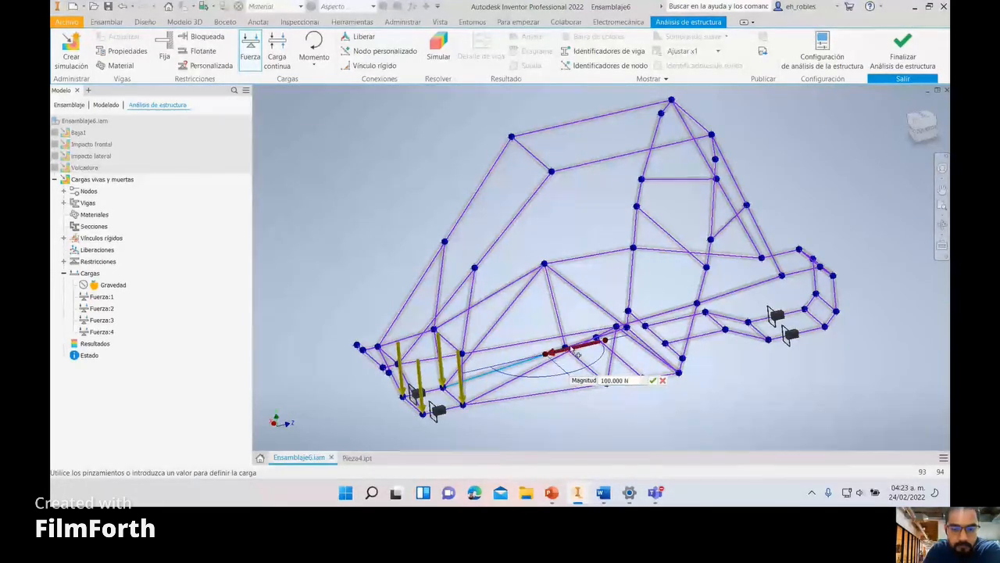
pyautogui.click(670, 381)
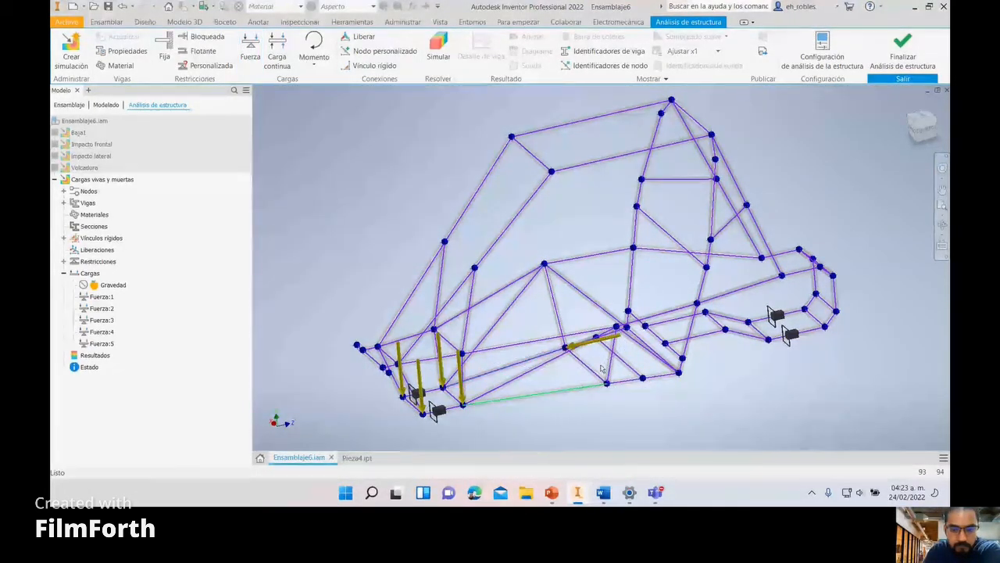
# Step: Set the force at the rear end of the far long floor tube to a plane angle of 270° and an in-plane angle of 90°
pyautogui.doubleClick(597, 340)
pyautogui.moveTo(430, 169); pyautogui.dragTo(417, 156)
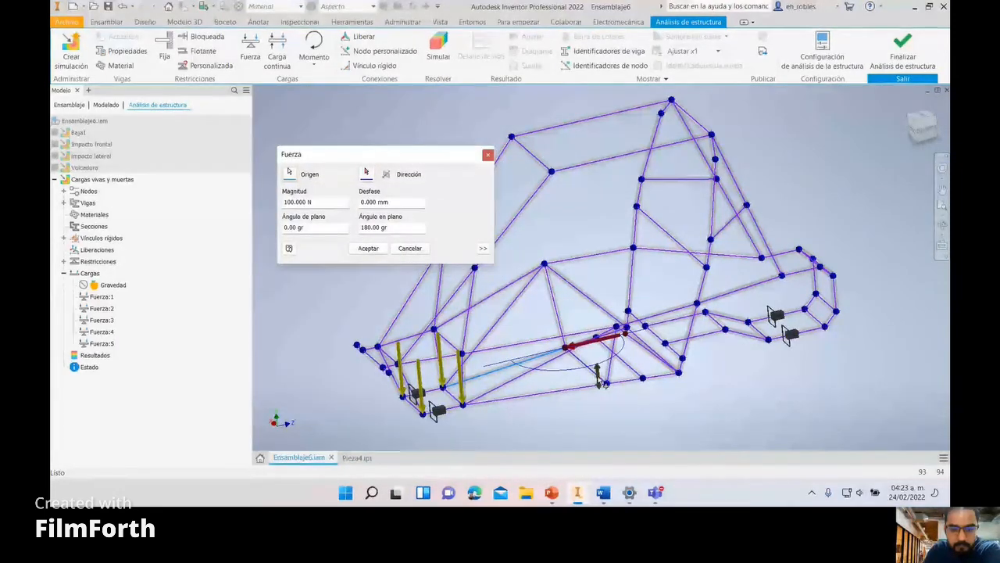
pyautogui.moveTo(598, 376); pyautogui.dragTo(567, 329)
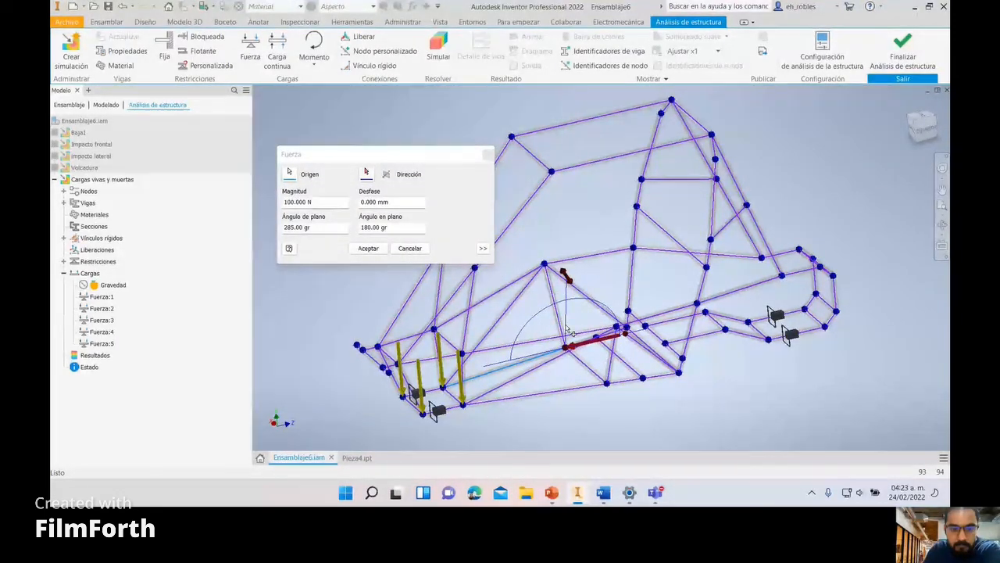
pyautogui.doubleClick(296, 227)
pyautogui.write('270')
pyautogui.doubleClick(372, 227)
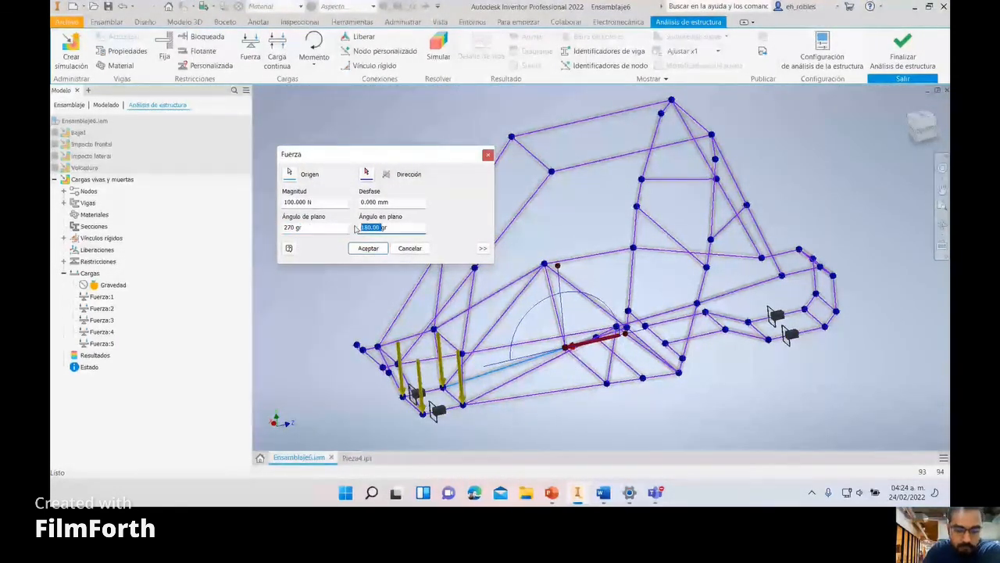
pyautogui.write('90')
pyautogui.click(368, 248)
# Step: Add a downward force at the rear end of the near long floor tube, with an in-plane angle of 90°
pyautogui.click(250, 51)
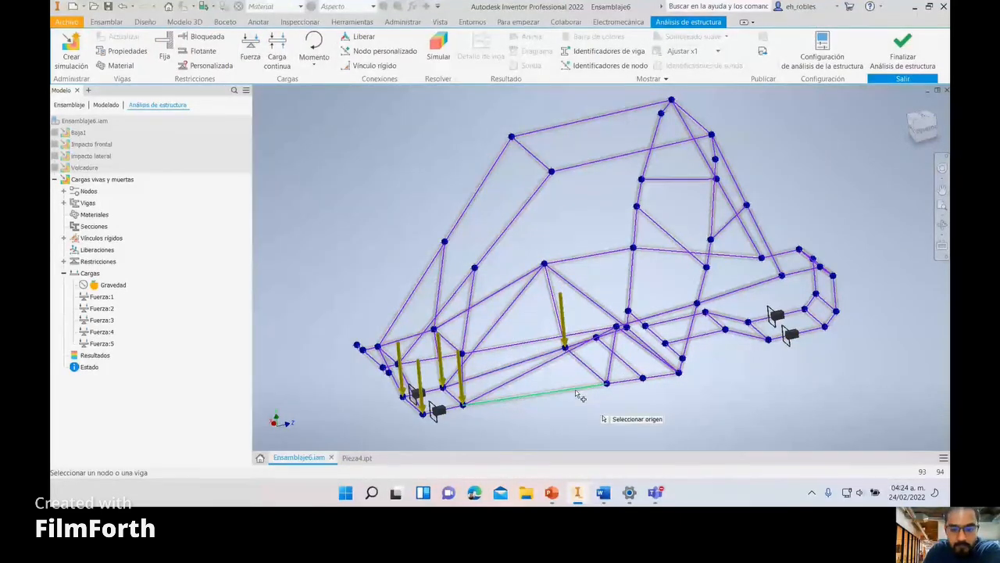
pyautogui.click(608, 383)
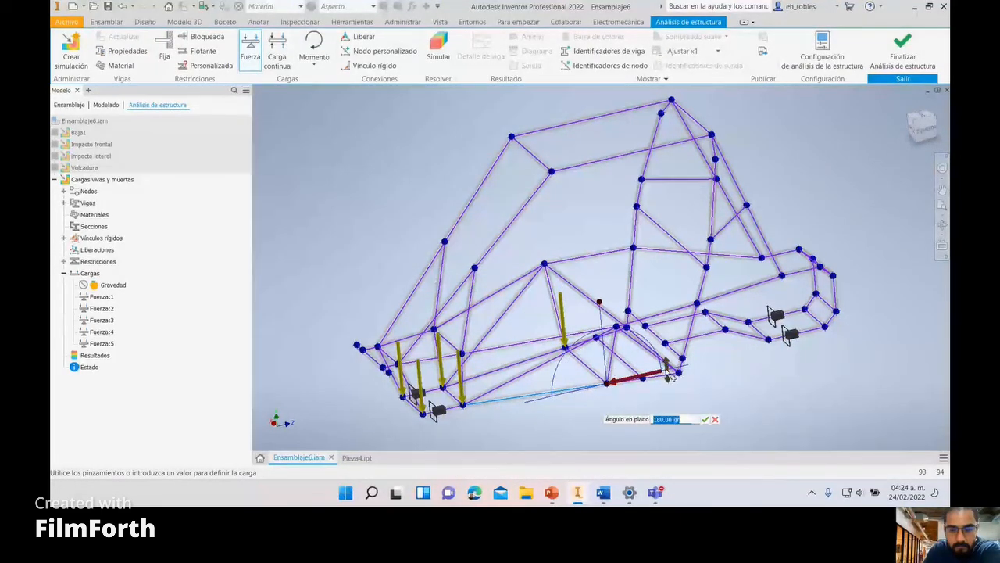
pyautogui.write('90')
pyautogui.press('Return')
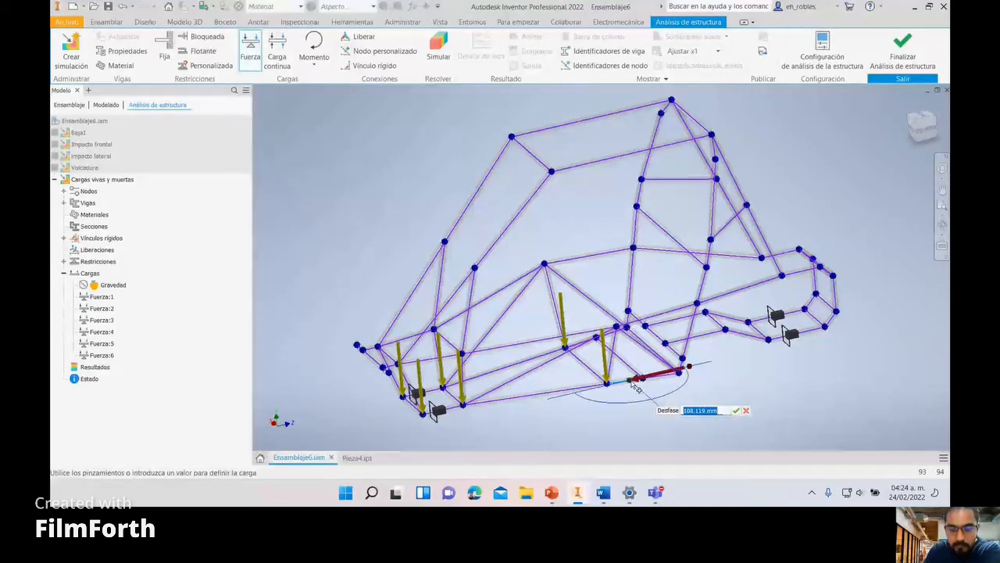
# Step: Add vertical downward forces at the near and far nodes just behind the rear ends of the long floor tubes
pyautogui.click(643, 379)
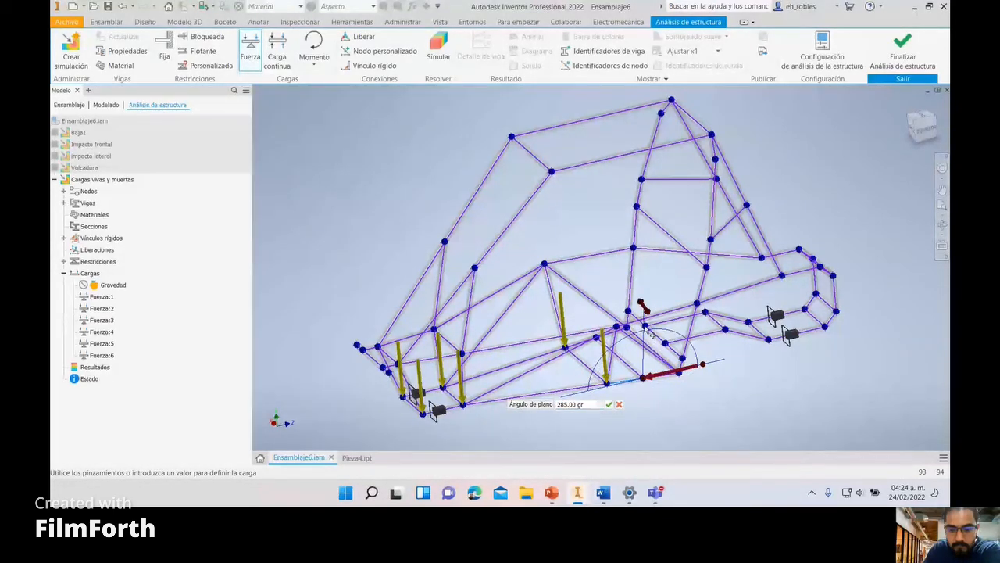
pyautogui.press('Return')
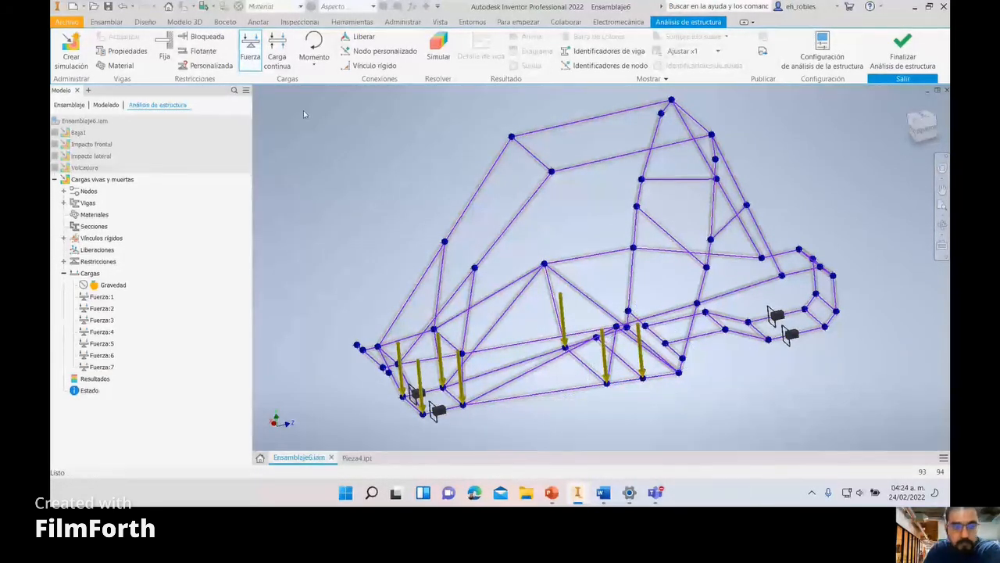
pyautogui.click(596, 341)
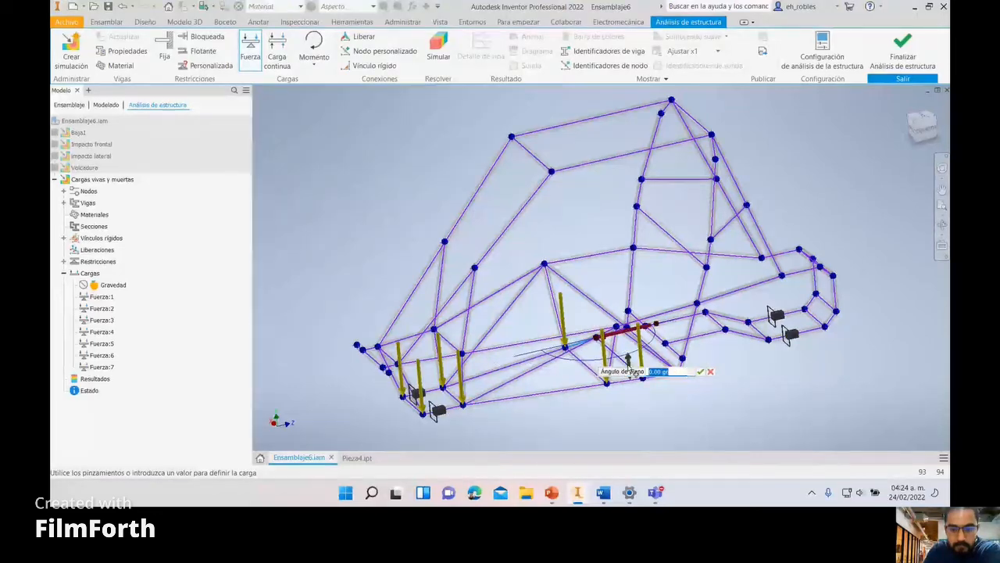
pyautogui.moveTo(600, 308); pyautogui.dragTo(618, 293)
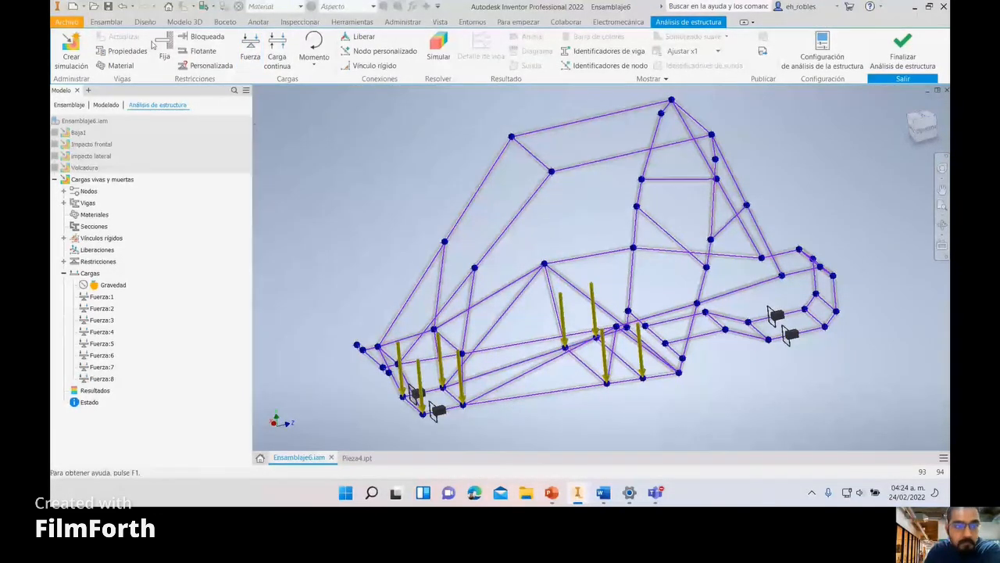
# Step: Add a vertical downward force at the far lower corner node at the base of the main hoop, with an in-plane angle of 90°
pyautogui.scroll(-8, 626, 330)
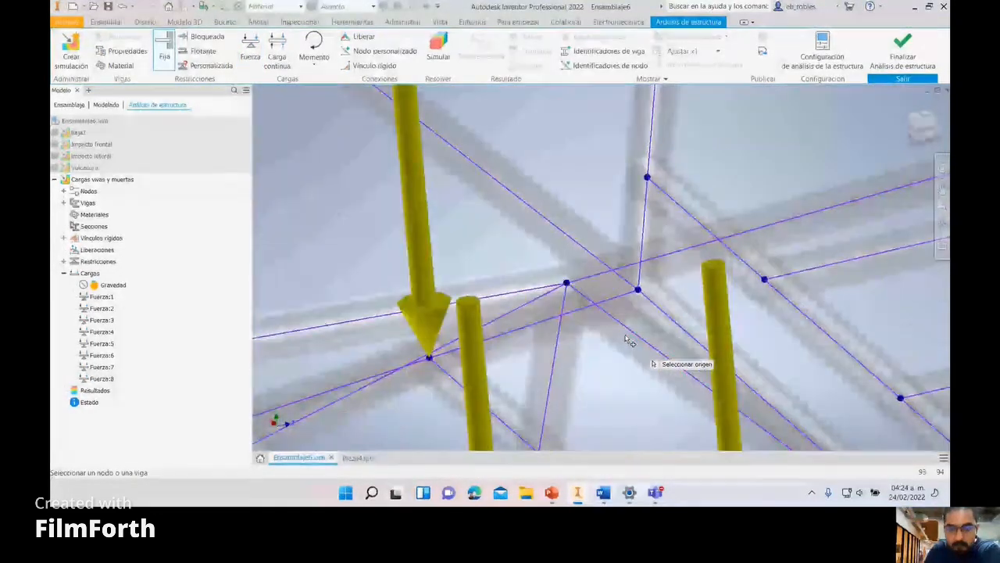
pyautogui.scroll(5, 617, 324)
pyautogui.moveTo(592, 294)
pyautogui.keyDown('shift'); pyautogui.mouseDown(button='middle')
pyautogui.moveTo(602, 303)
pyautogui.moveTo(583, 282)
pyautogui.mouseUp(button='middle'); pyautogui.keyUp('shift')
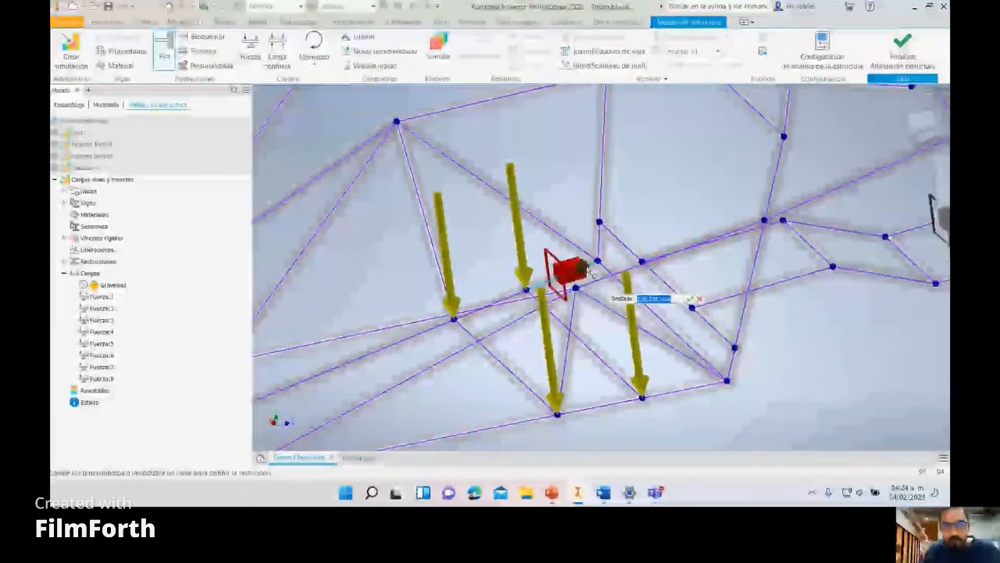
pyautogui.press('Escape')
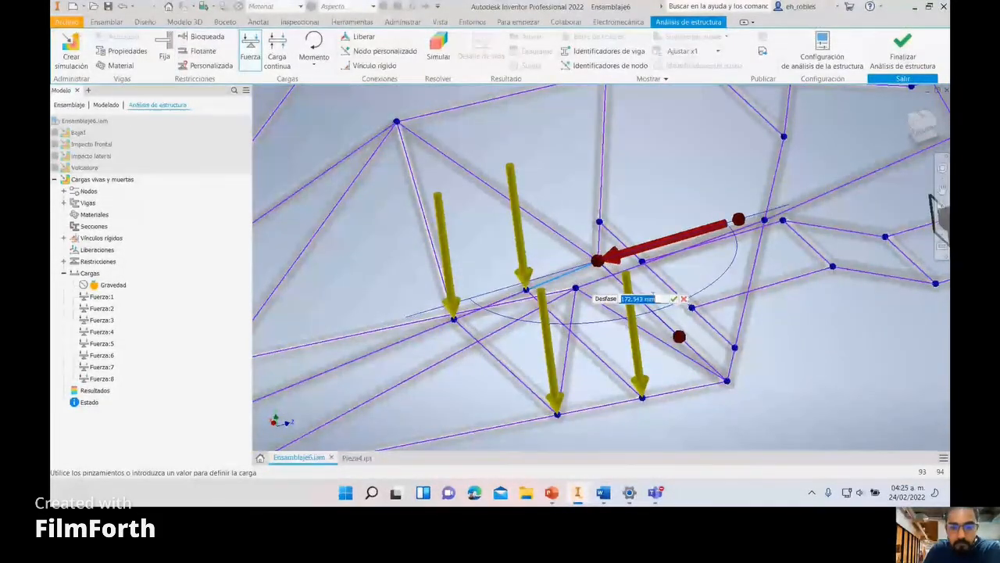
pyautogui.moveTo(680, 337); pyautogui.dragTo(600, 219)
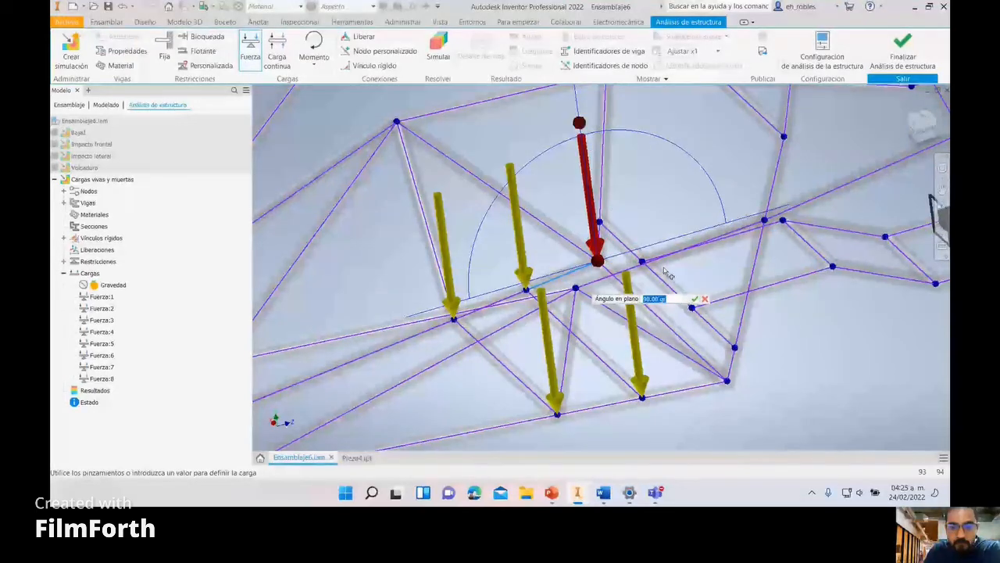
# Step: Add a matching vertical downward force at the near lower corner node at the base of the main hoop
pyautogui.click(699, 391)
pyautogui.moveTo(698, 391); pyautogui.dragTo(728, 381)
pyautogui.scroll(2, 863, 397)
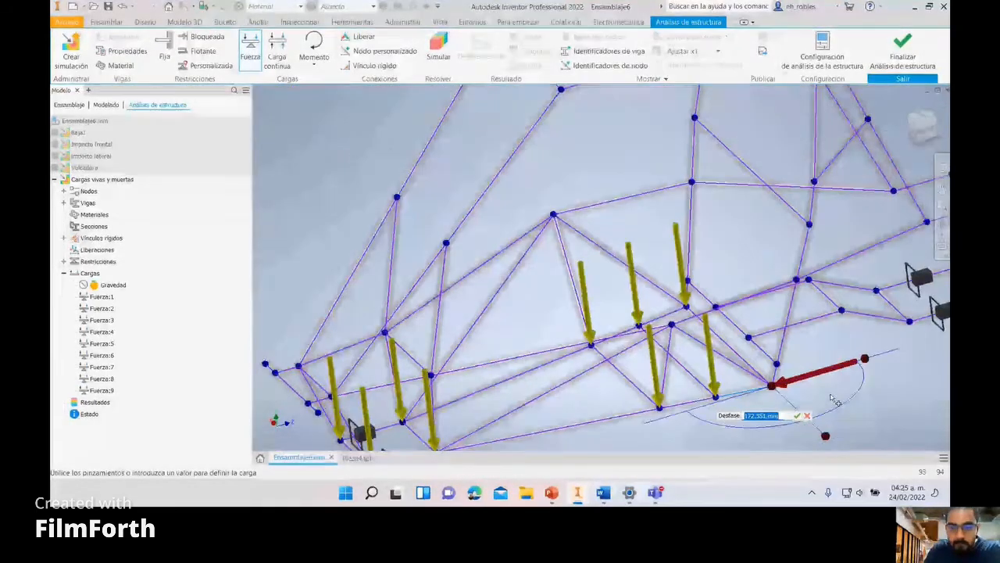
pyautogui.moveTo(837, 402); pyautogui.dragTo(772, 318, button='middle')
pyautogui.click(756, 321)
pyautogui.moveTo(756, 319); pyautogui.dragTo(706, 193)
pyautogui.moveTo(802, 275); pyautogui.dragTo(698, 213)
pyautogui.click(818, 416)
# Step: Add a vertical downward force at the node where the far lower rear rail meets the cross tube behind the cockpit floor
pyautogui.moveTo(768, 336); pyautogui.dragTo(665, 359, button='middle')
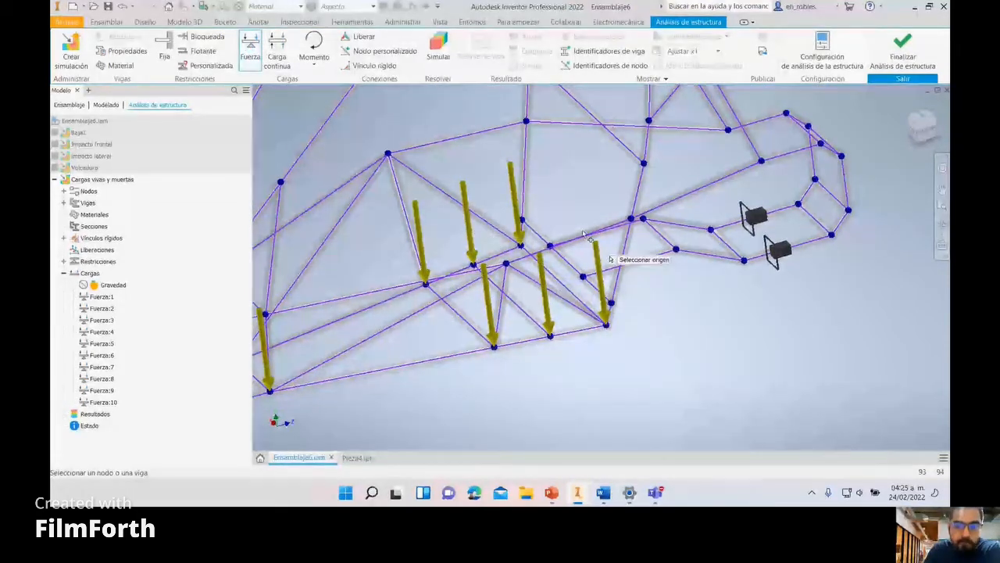
pyautogui.keyDown('shift'); pyautogui.moveTo(608, 251); pyautogui.dragTo(551, 248, button='middle'); pyautogui.keyUp('shift')
pyautogui.click(552, 248)
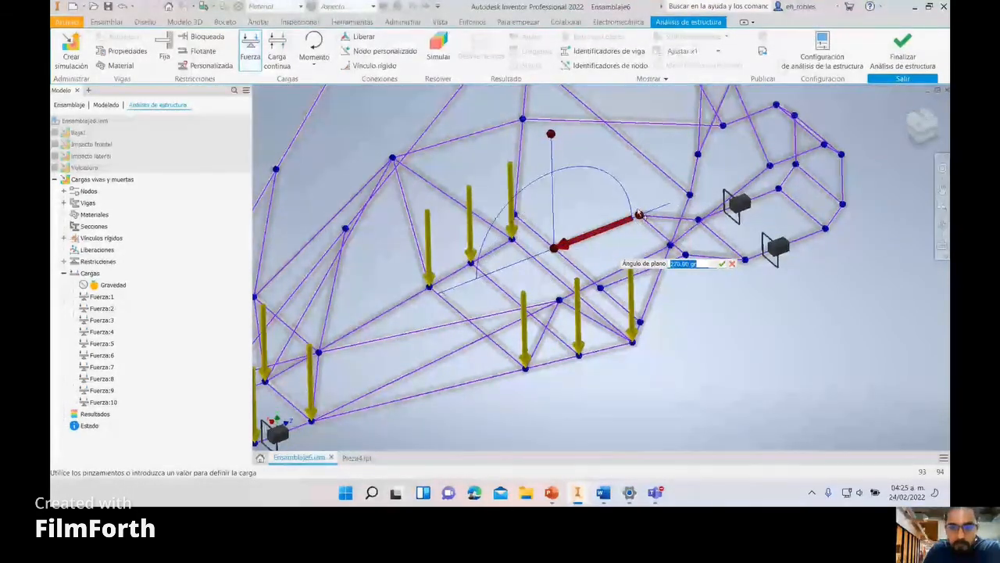
pyautogui.press('Return')
# Step: Add a downward force where the near lower rear rail meets that cross tube, with an in-plane angle of 90°
pyautogui.click(250, 50)
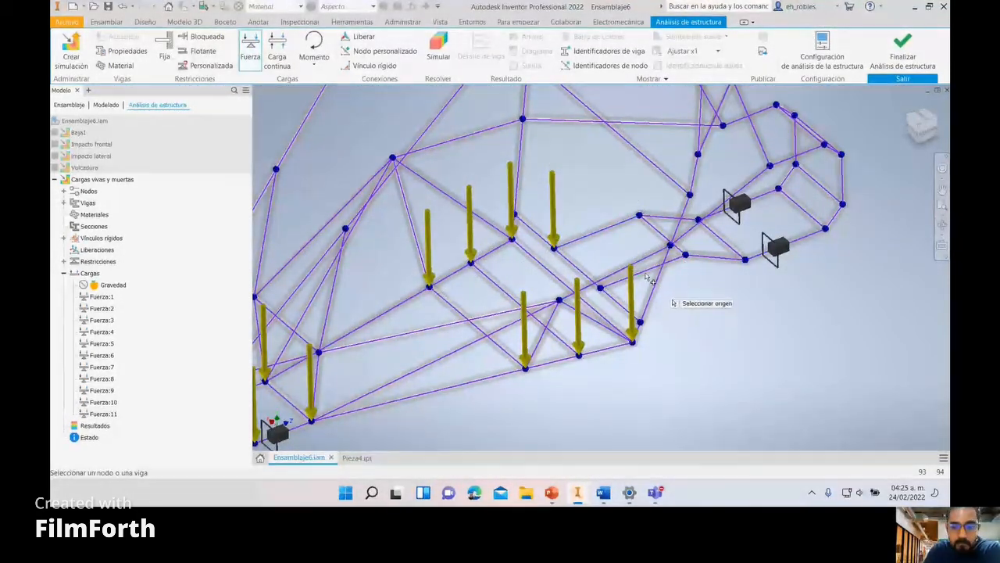
pyautogui.click(600, 287)
pyautogui.moveTo(630, 284); pyautogui.dragTo(604, 252)
pyautogui.moveTo(685, 254); pyautogui.dragTo(605, 188)
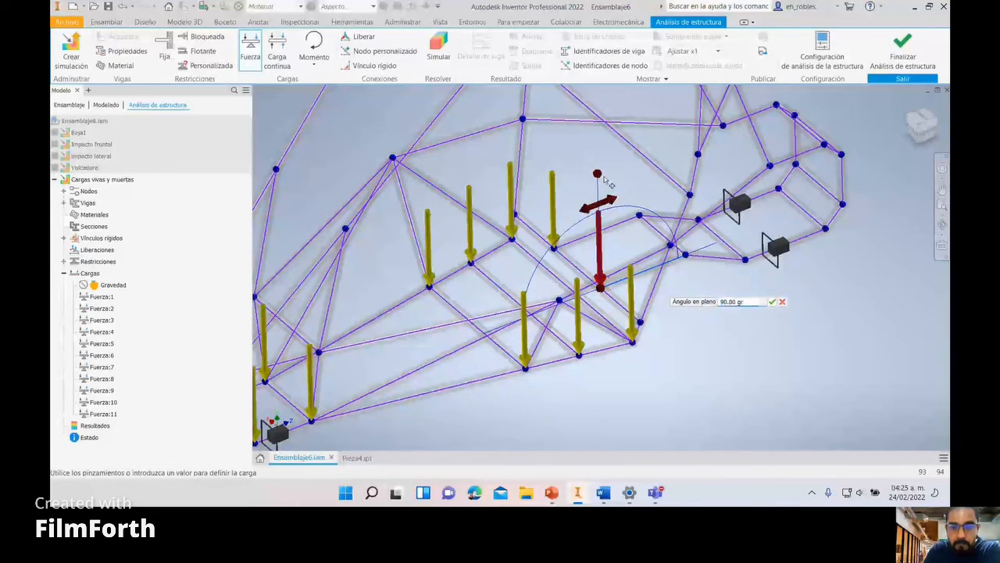
pyautogui.click(773, 301)
# Step: Add a vertical downward force at the first bend node of the far lower rear rail
pyautogui.click(623, 223)
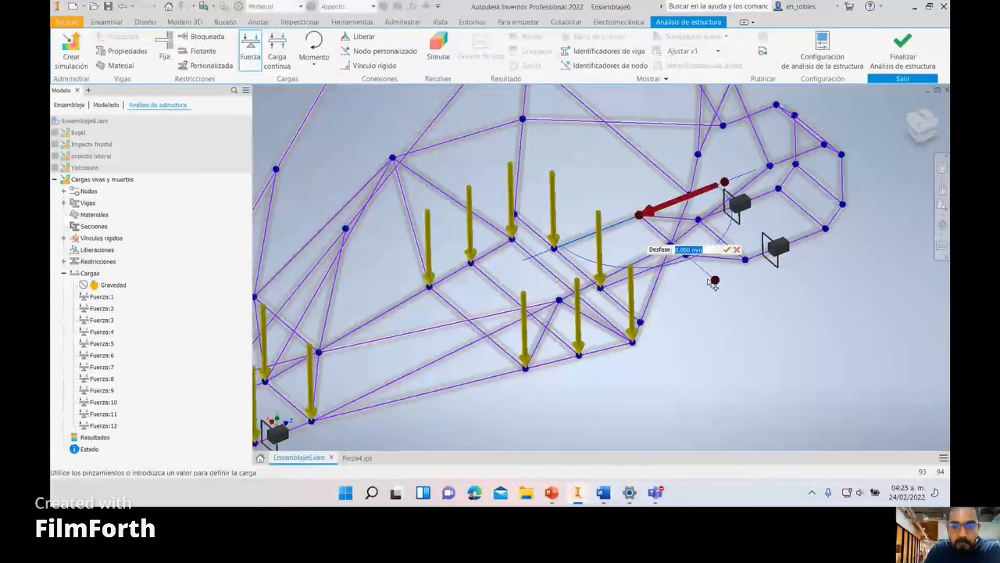
pyautogui.moveTo(639, 188); pyautogui.dragTo(645, 115)
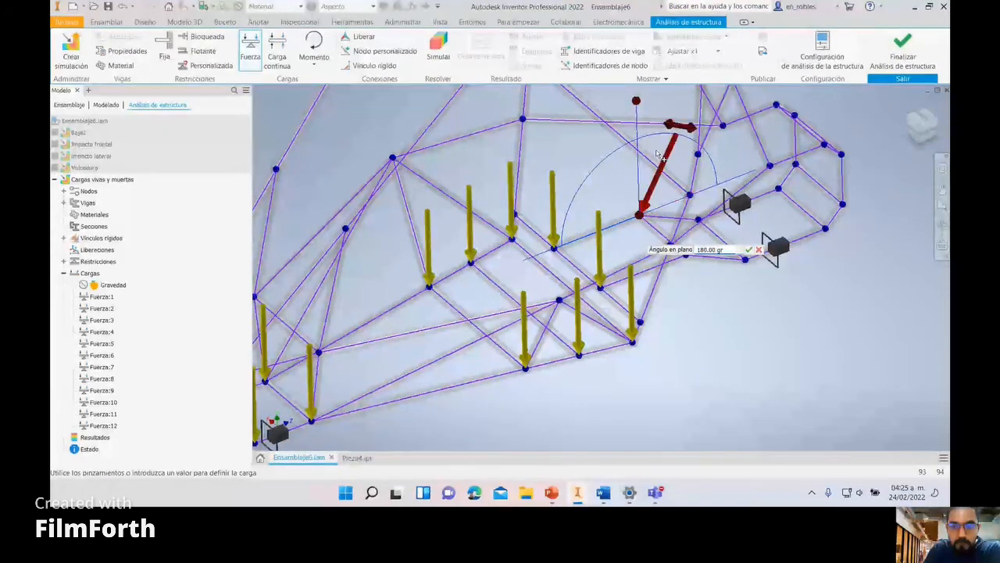
pyautogui.click(749, 248)
# Step: Add a 100 N force at the first bend node of the near lower rear rail, with a plane angle of 270° and in-plane angle of 90°
pyautogui.click(250, 49)
pyautogui.click(676, 259)
pyautogui.moveTo(677, 258); pyautogui.dragTo(685, 254)
pyautogui.click(762, 318)
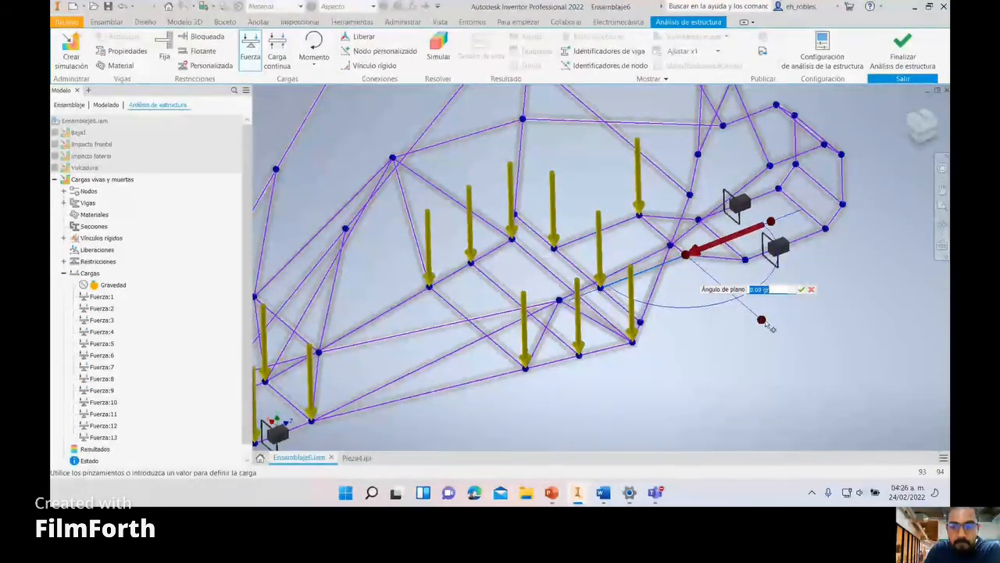
pyautogui.click(801, 289)
pyautogui.click(724, 260)
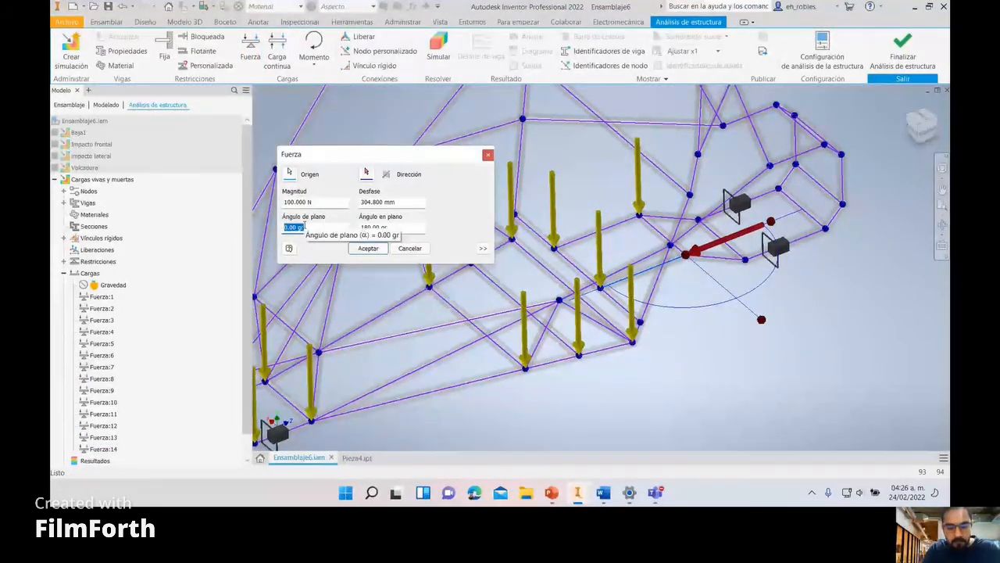
pyautogui.write('270')
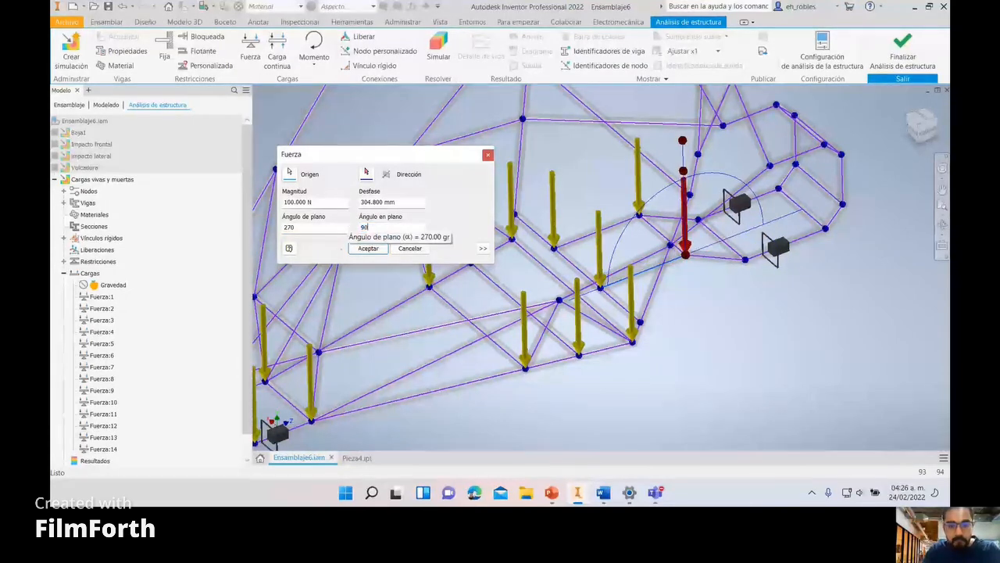
pyautogui.press('Return')
pyautogui.press('Return')
# Step: Add a 100 N force at the second bend node of the near lower rear rail, with a plane angle of 270° and in-plane angle of 90°
pyautogui.click(727, 258)
pyautogui.moveTo(727, 259); pyautogui.dragTo(746, 259)
pyautogui.click(822, 315)
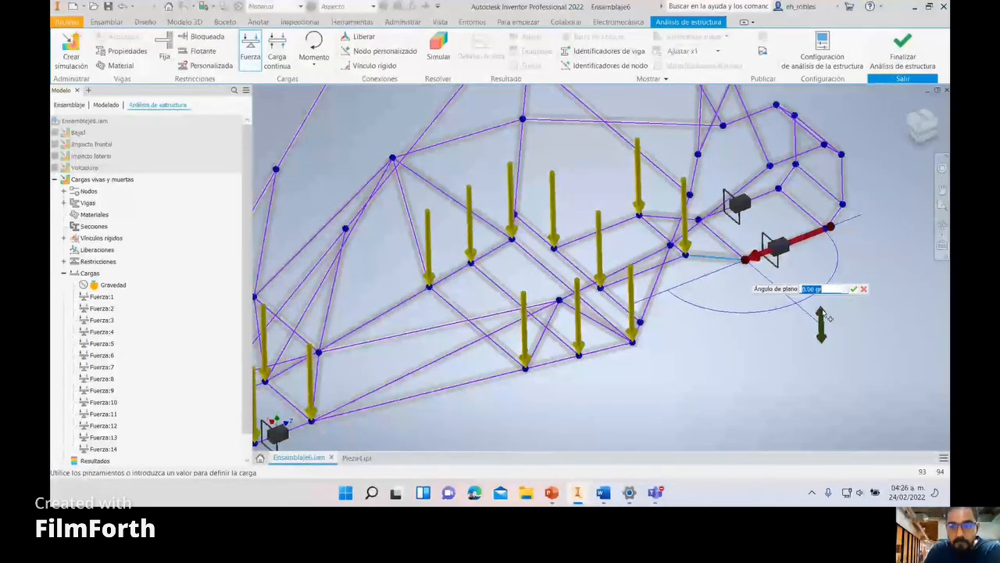
pyautogui.write('270')
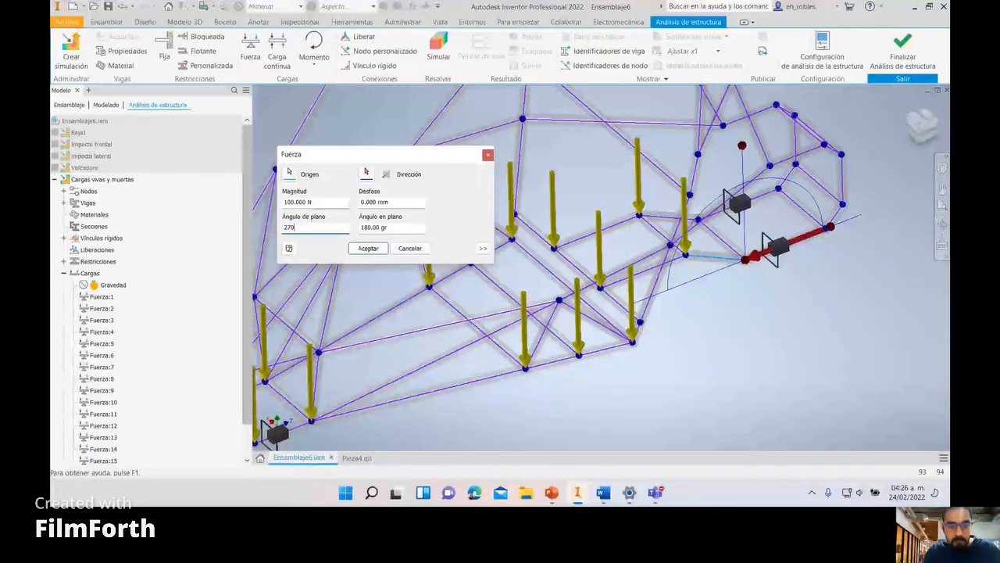
pyautogui.press('Tab')
pyautogui.write('90')
pyautogui.press('Return')
# Step: Add a 100 N force at the second bend node of the far lower rear rail, with a plane angle of 270° and in-plane angle of 90°
pyautogui.moveTo(742, 328); pyautogui.dragTo(681, 360, button='middle')
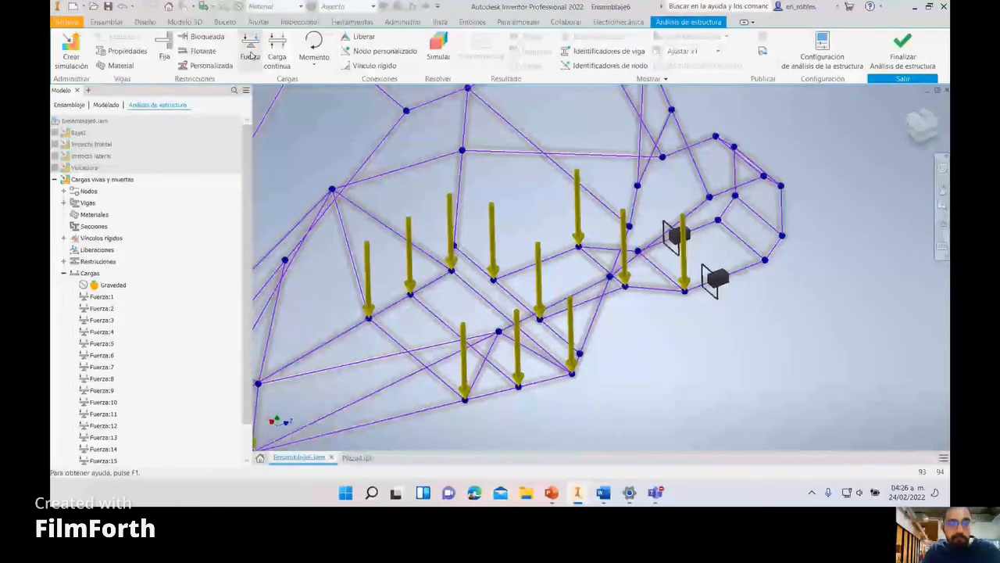
pyautogui.click(250, 55)
pyautogui.click(597, 247)
pyautogui.moveTo(598, 247); pyautogui.dragTo(638, 251)
pyautogui.press('Return')
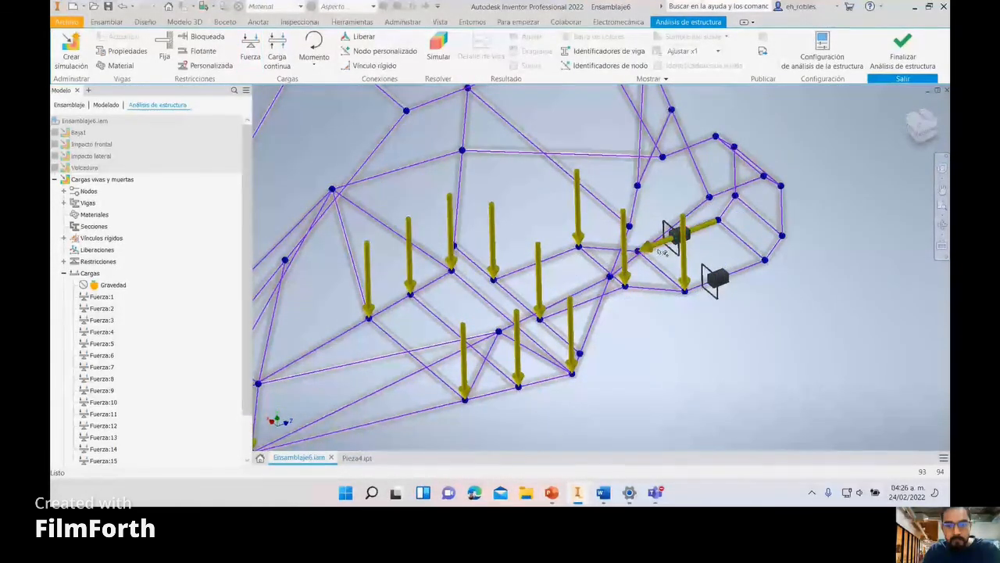
pyautogui.write('270')
pyautogui.press('Tab')
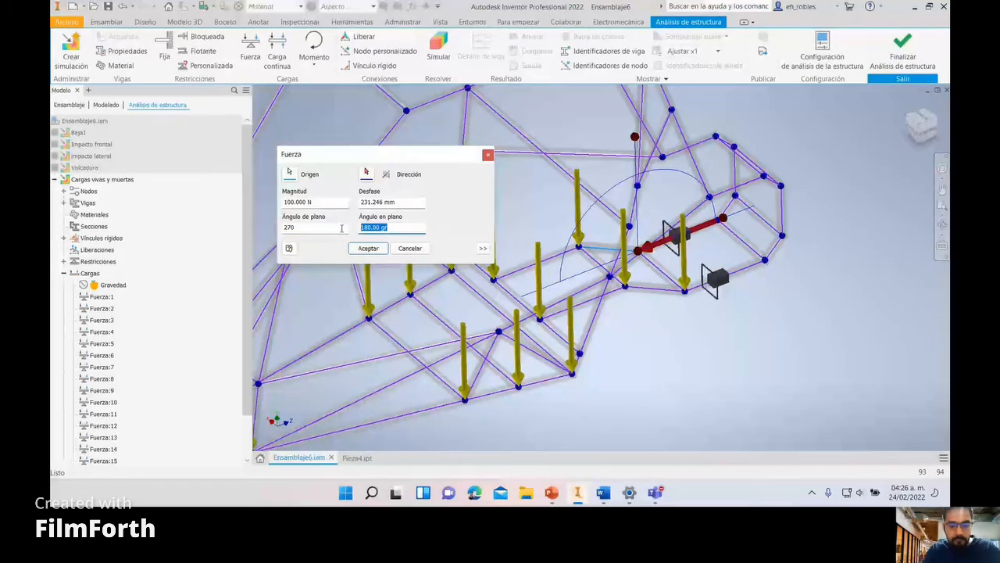
pyautogui.write('90')
pyautogui.press('Return')
# Step: Add a 100 N force at the rear end of the near lower rear rail, with a plane angle of 270° and in-plane angle of 90°
pyautogui.click(251, 56)
pyautogui.click(753, 264)
pyautogui.moveTo(753, 264); pyautogui.dragTo(838, 319)
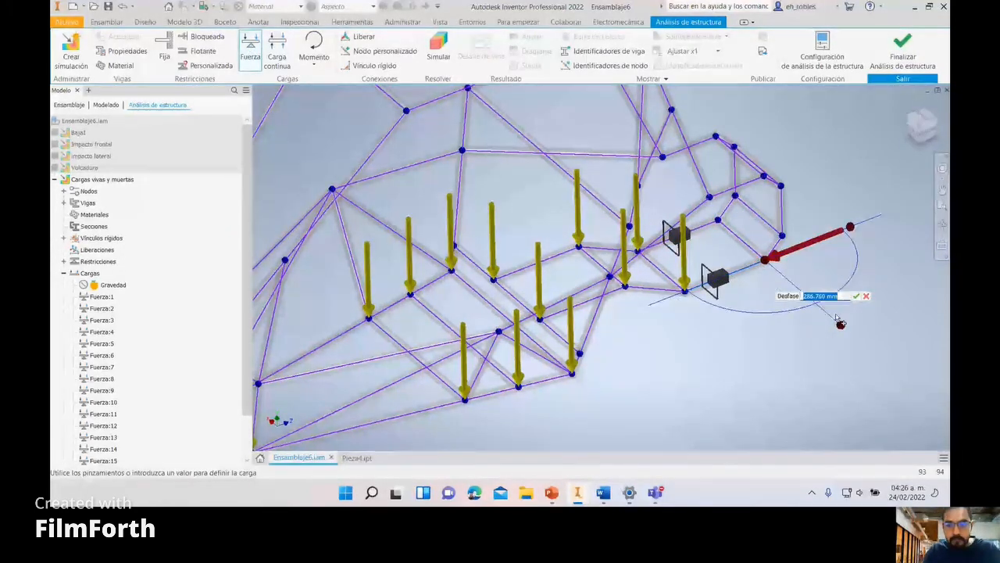
pyautogui.press('Return')
pyautogui.write('27')
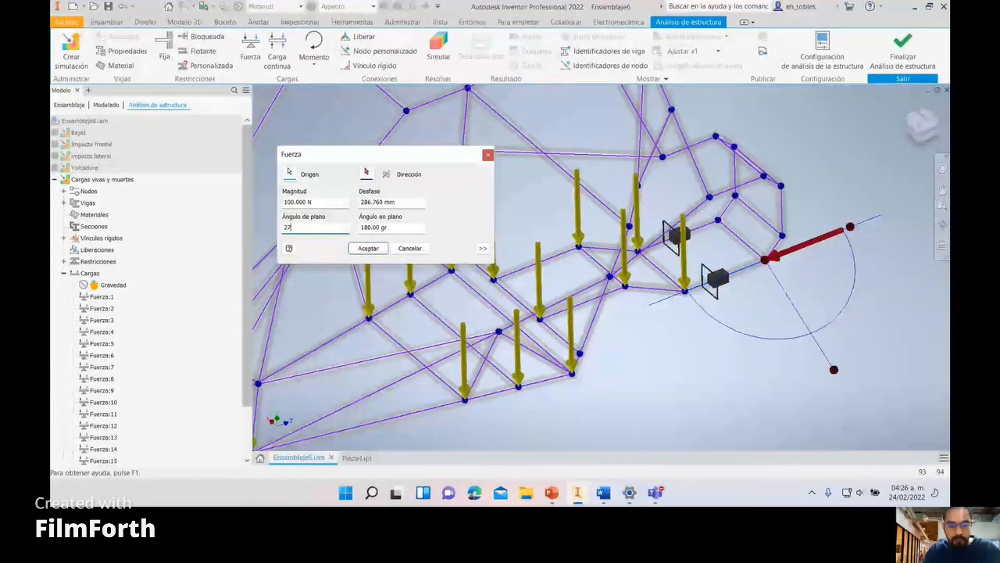
pyautogui.write('0')
pyautogui.press('Tab')
pyautogui.write('90')
pyautogui.press('Return')
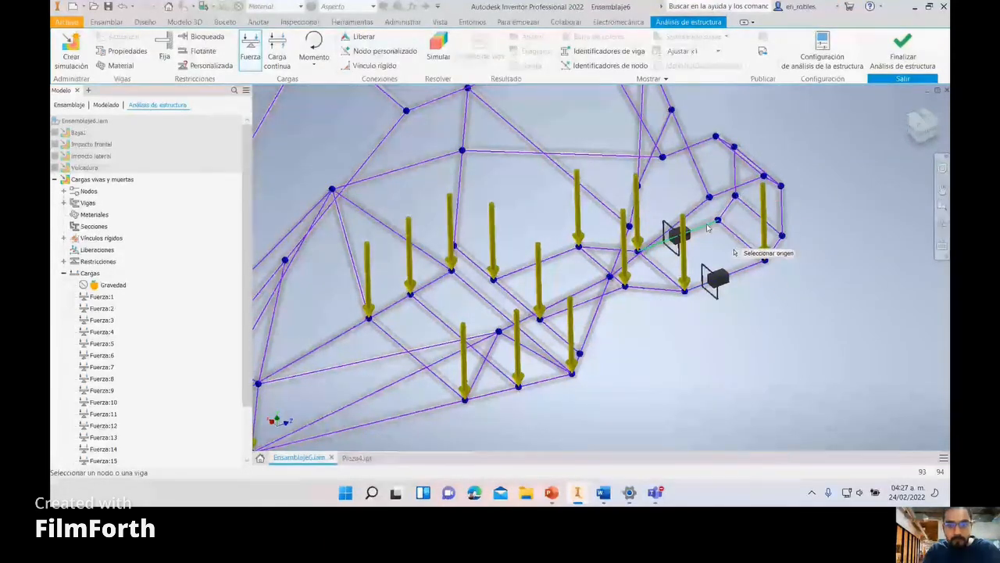
# Step: Add a 100 N force at the rear end of the far lower rear rail, with a plane angle of 270° and in-plane angle of 90°
pyautogui.click(716, 222)
pyautogui.press('Return')
pyautogui.write('270')
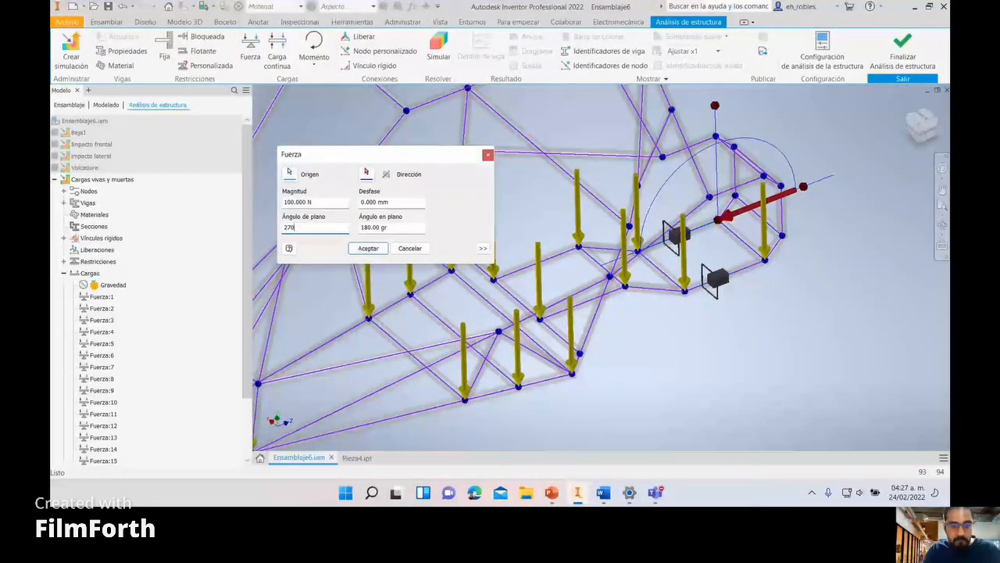
pyautogui.press('Tab')
pyautogui.write('90')
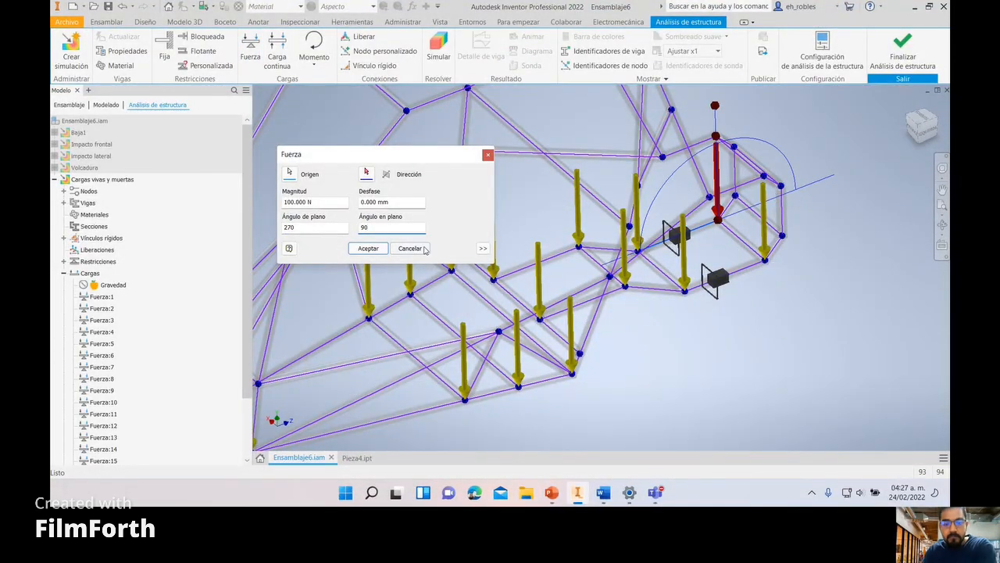
pyautogui.click(368, 247)
# Step: Run the live and dead loads simulation and inspect the chassis displacement results
pyautogui.scroll(-3, 577, 252)
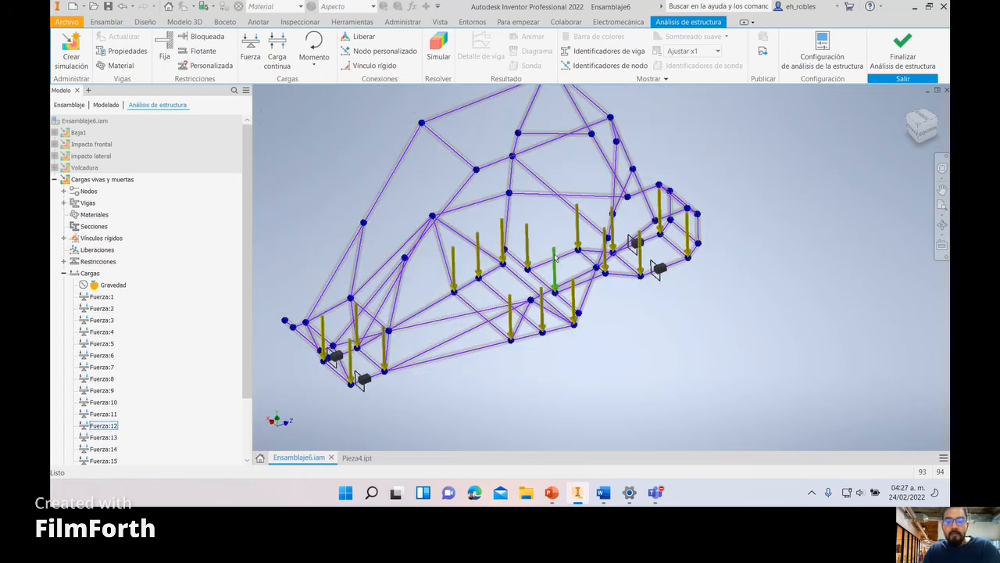
pyautogui.moveTo(493, 306); pyautogui.dragTo(612, 310, button='middle')
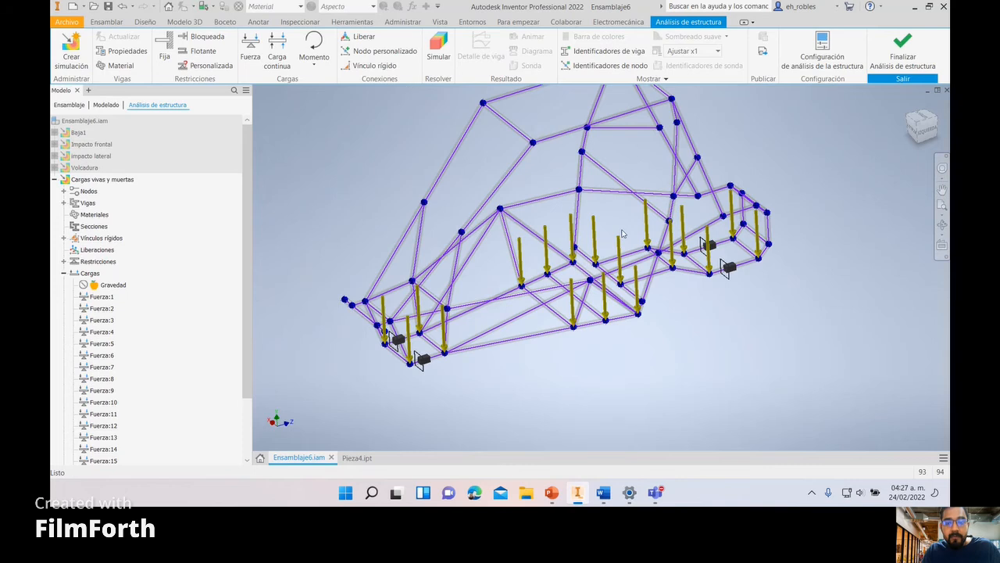
pyautogui.moveTo(600, 192); pyautogui.dragTo(603, 226, button='middle')
pyautogui.click(429, 51)
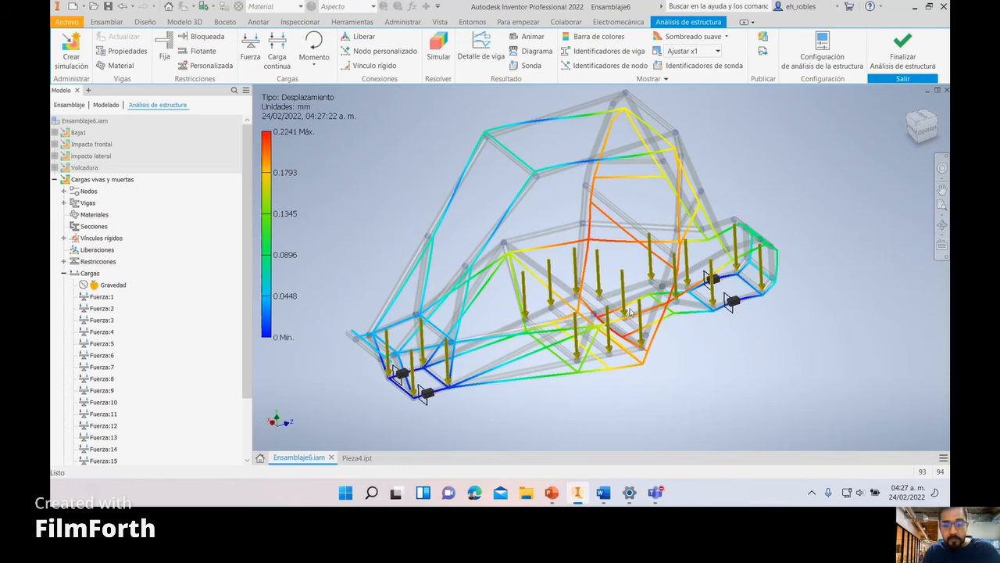
pyautogui.keyDown('shift'); pyautogui.moveTo(632, 312); pyautogui.dragTo(657, 351, button='middle'); pyautogui.keyUp('shift')
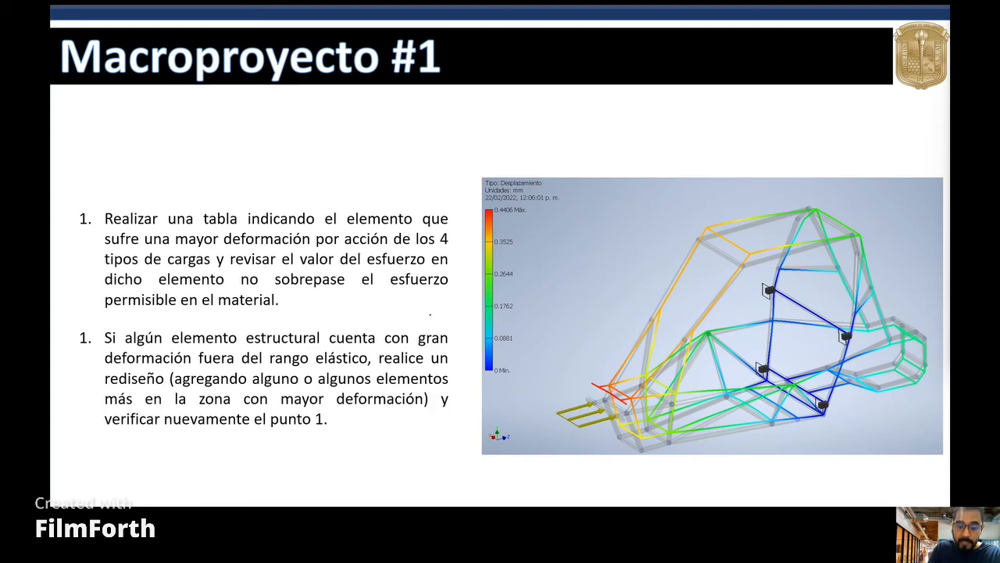
pyautogui.moveTo(82, 335); pyautogui.dragTo(90, 342)
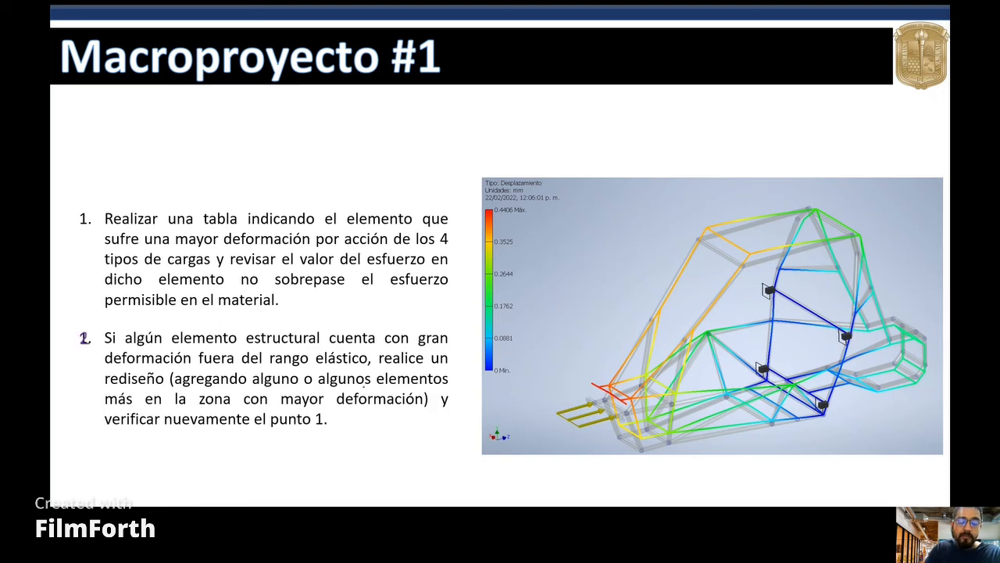